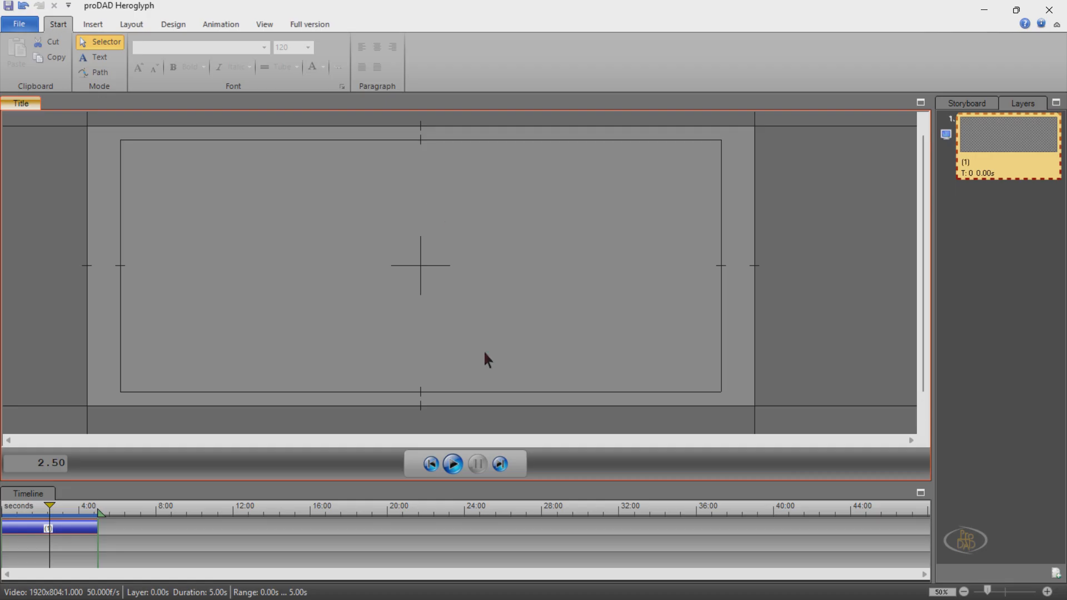
{"action": "mouse_move", "coordinate": [500, 599]}
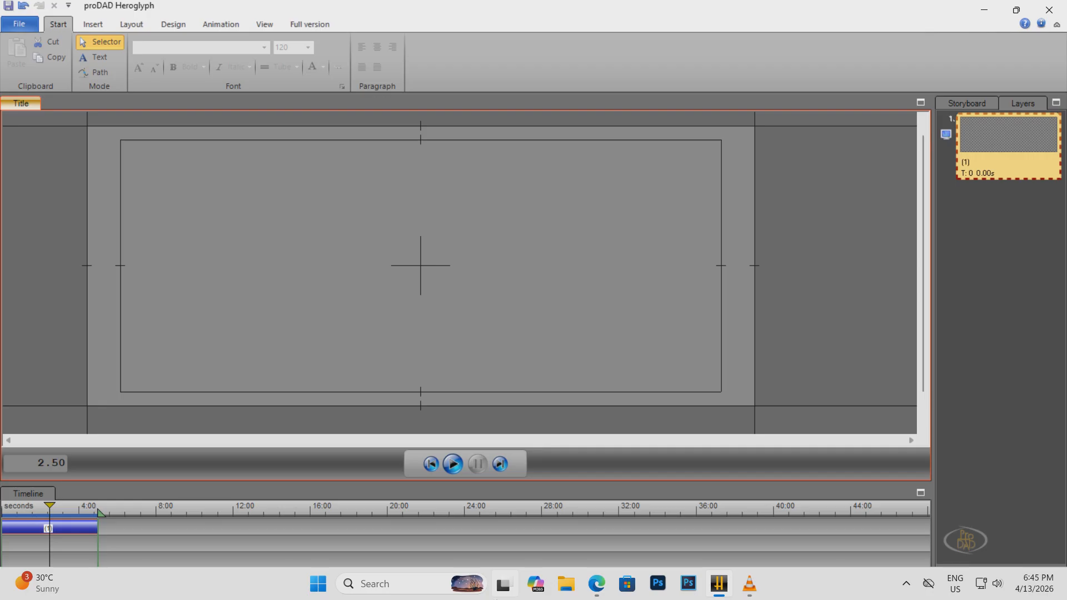
{"action": "left_click", "coordinate": [570, 594]}
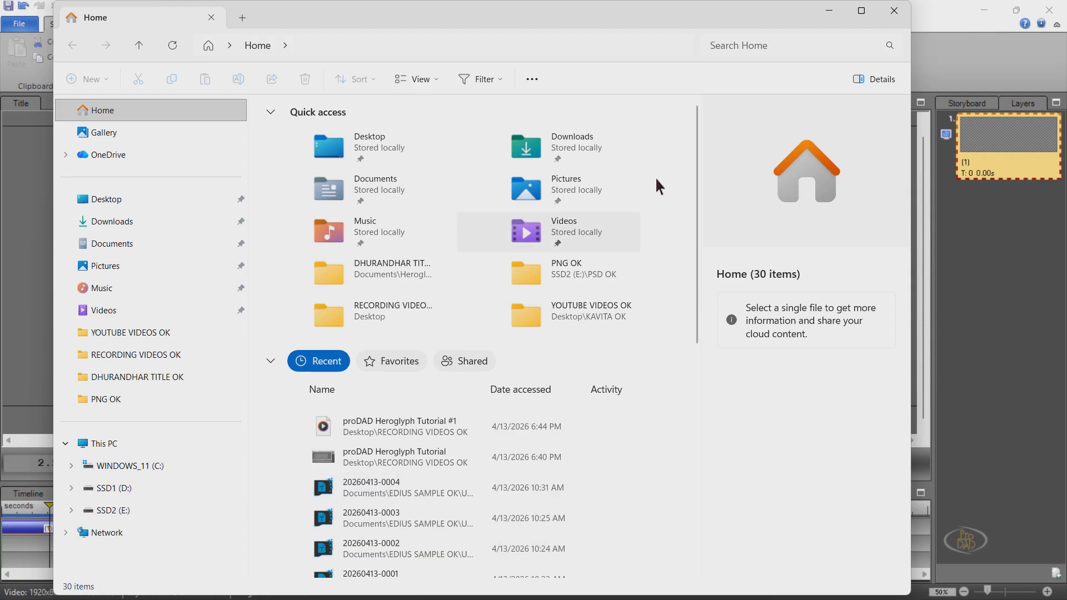
{"action": "left_click", "coordinate": [892, 12]}
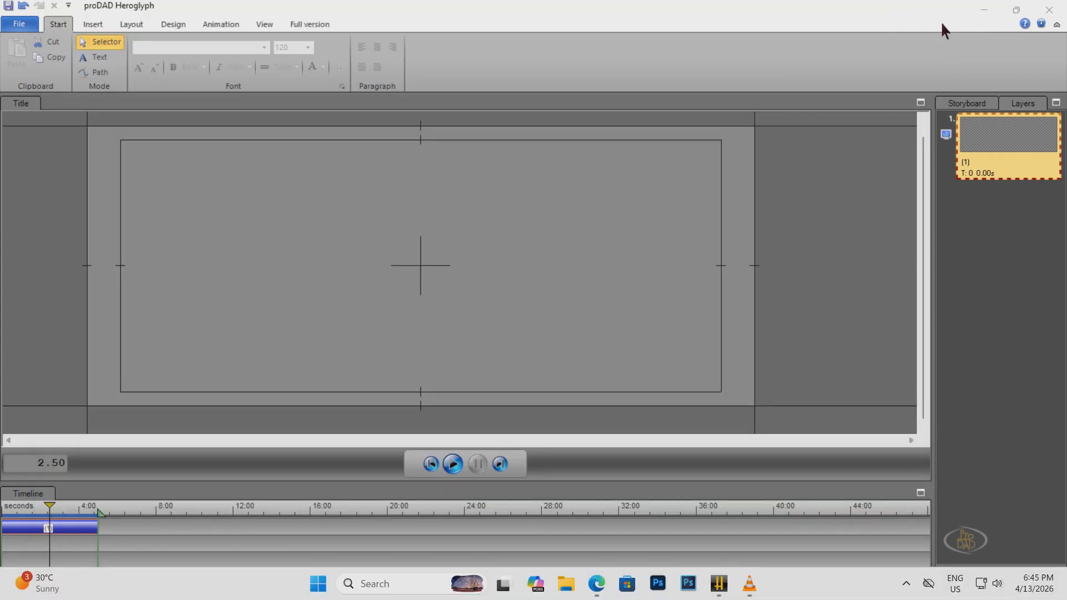
Minimize Heroglyph, launch Photoshop from the desktop and collapse its Layers panel
{"action": "left_click", "coordinate": [983, 11]}
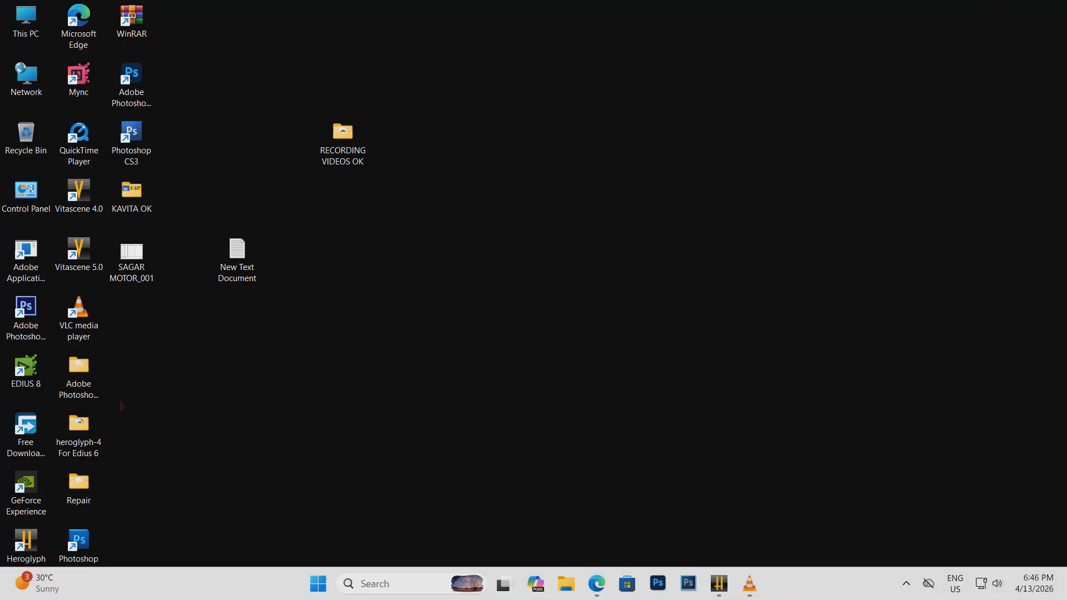
{"action": "double_click", "coordinate": [81, 539]}
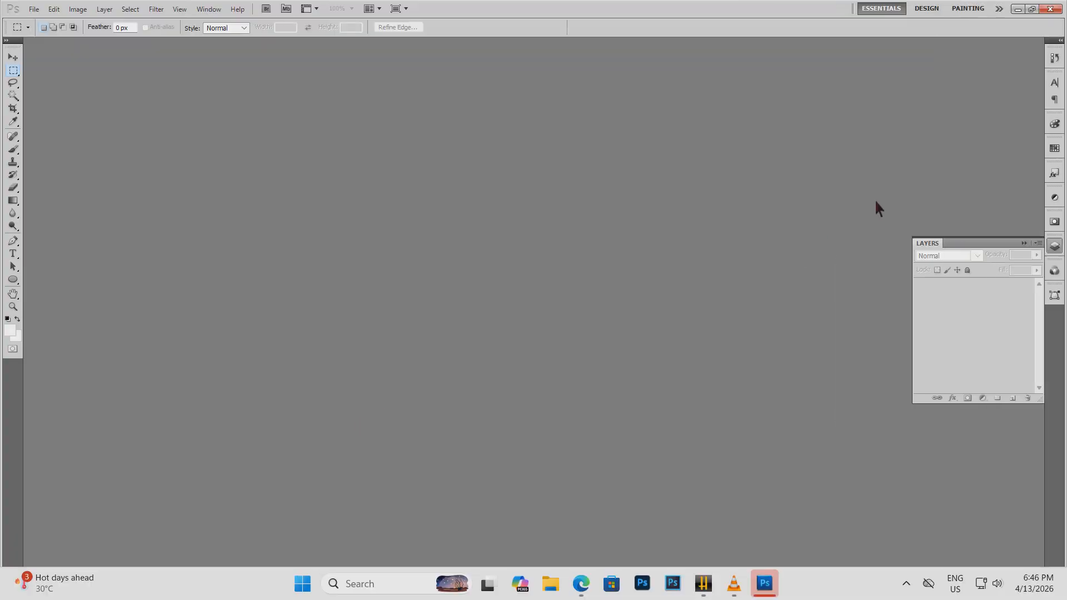
{"action": "left_click", "coordinate": [1055, 246]}
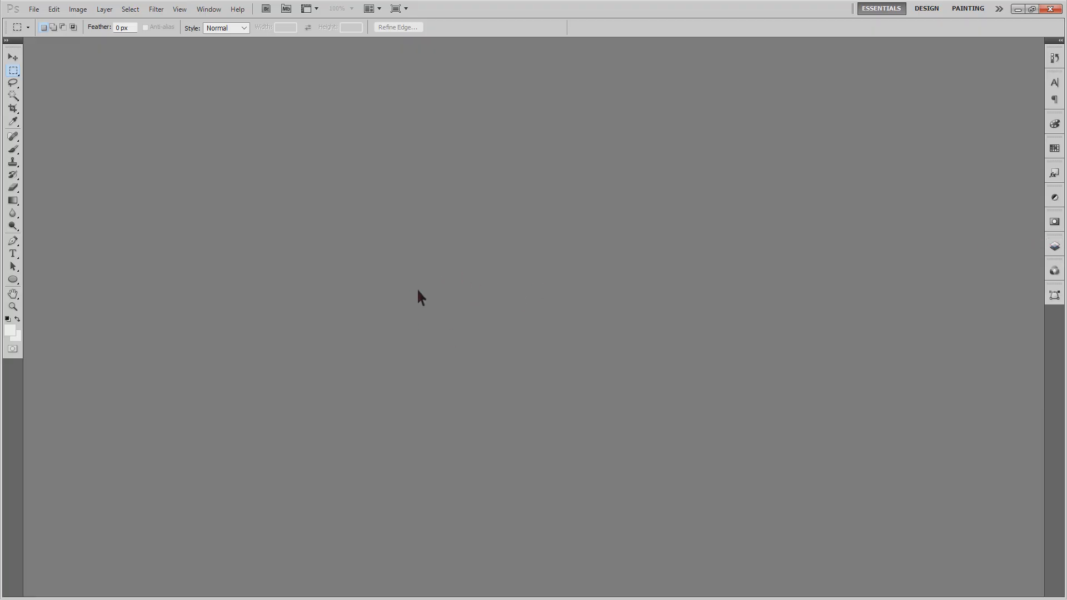
Open the vectorstock screenshot JPEG with the white shield logo on black from the YOUTUBE VIDEOS OK folder in Photoshop
{"action": "mouse_move", "coordinate": [550, 594]}
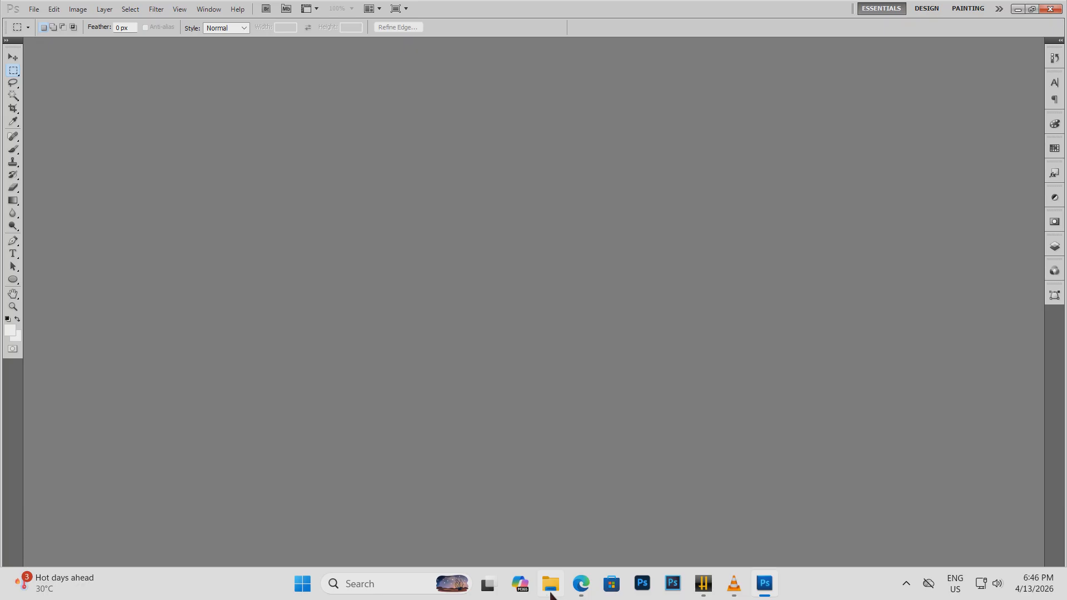
{"action": "left_click", "coordinate": [549, 587]}
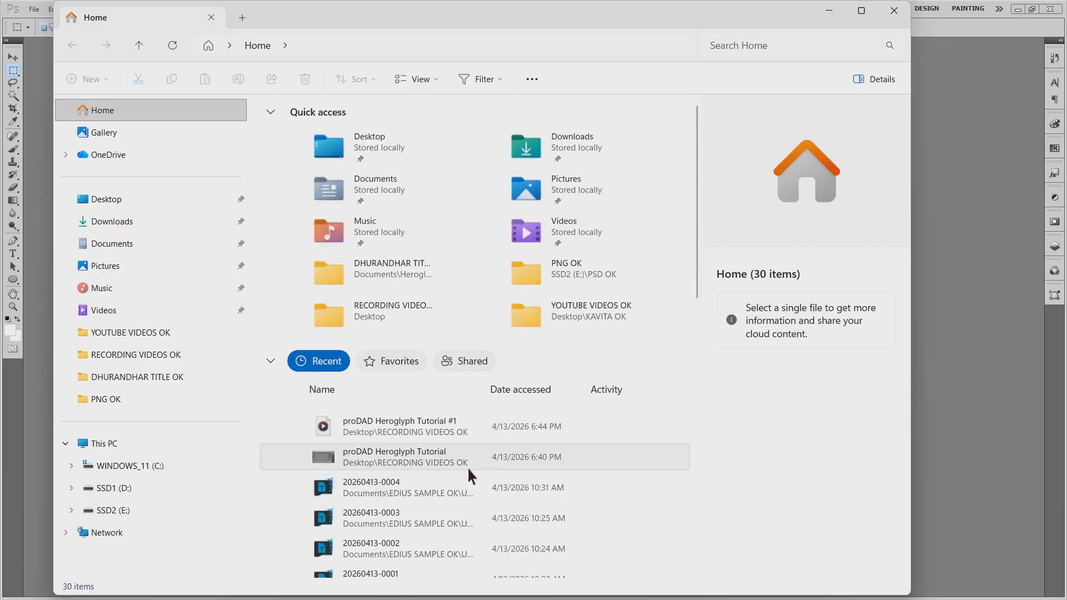
{"action": "left_click", "coordinate": [107, 399]}
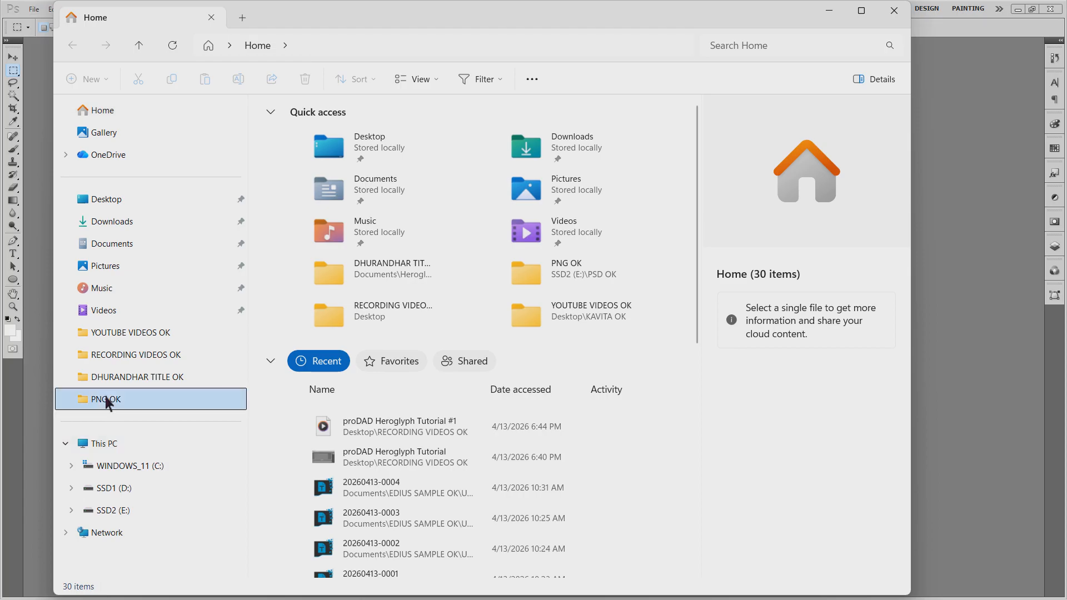
{"action": "left_click_drag", "start_coordinate": [610, 17], "coordinate": [666, 19]}
{"action": "left_click_drag", "start_coordinate": [749, 139], "coordinate": [748, 279]}
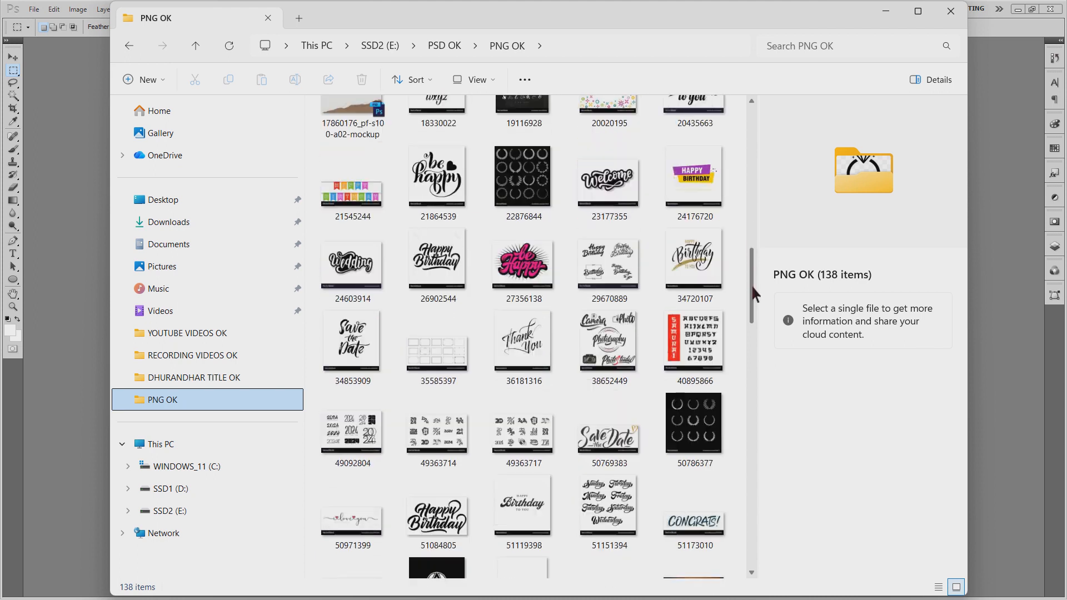
{"action": "left_click", "coordinate": [174, 222]}
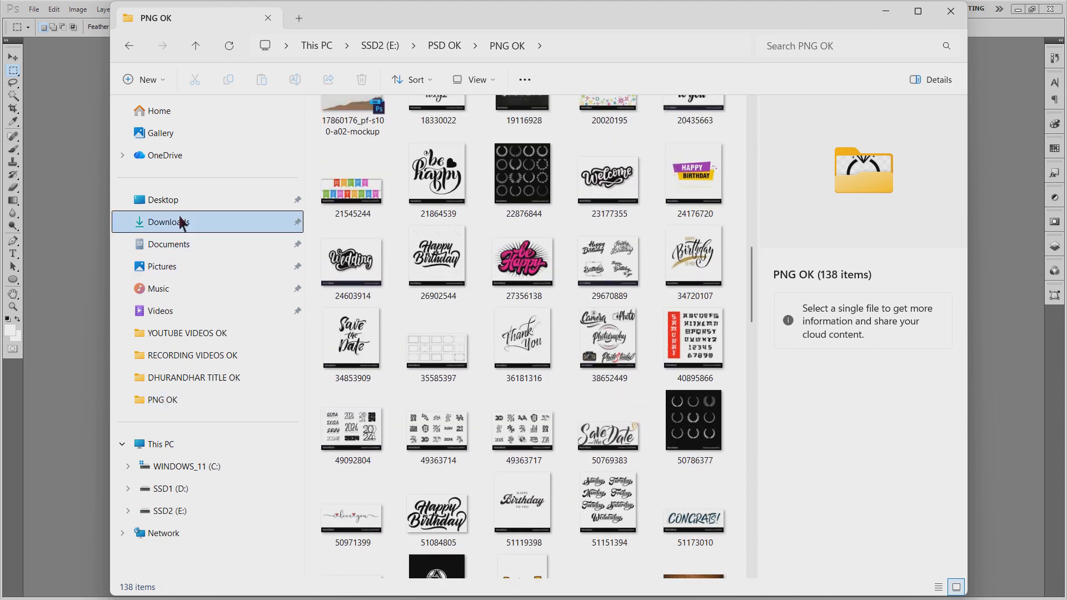
{"action": "left_click_drag", "start_coordinate": [745, 228], "coordinate": [745, 234]}
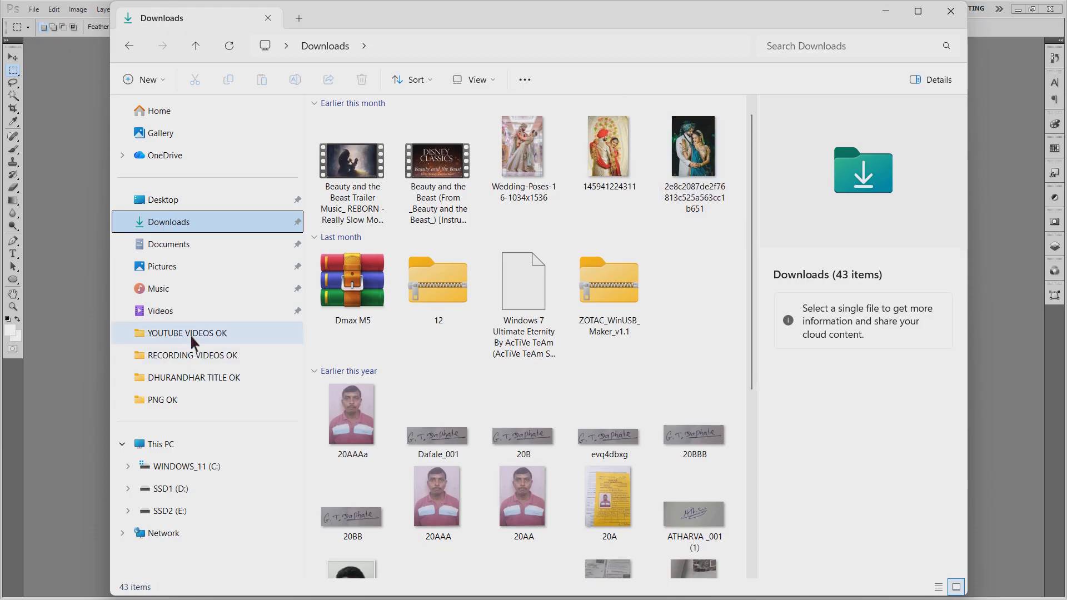
{"action": "left_click", "coordinate": [192, 335]}
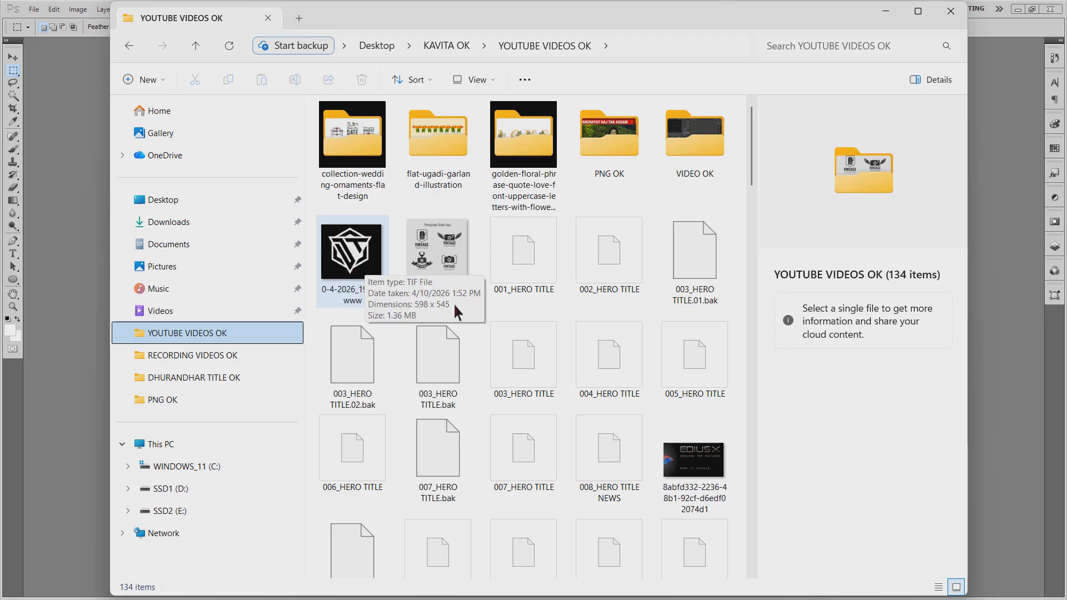
{"action": "left_click_drag", "start_coordinate": [752, 184], "coordinate": [751, 486]}
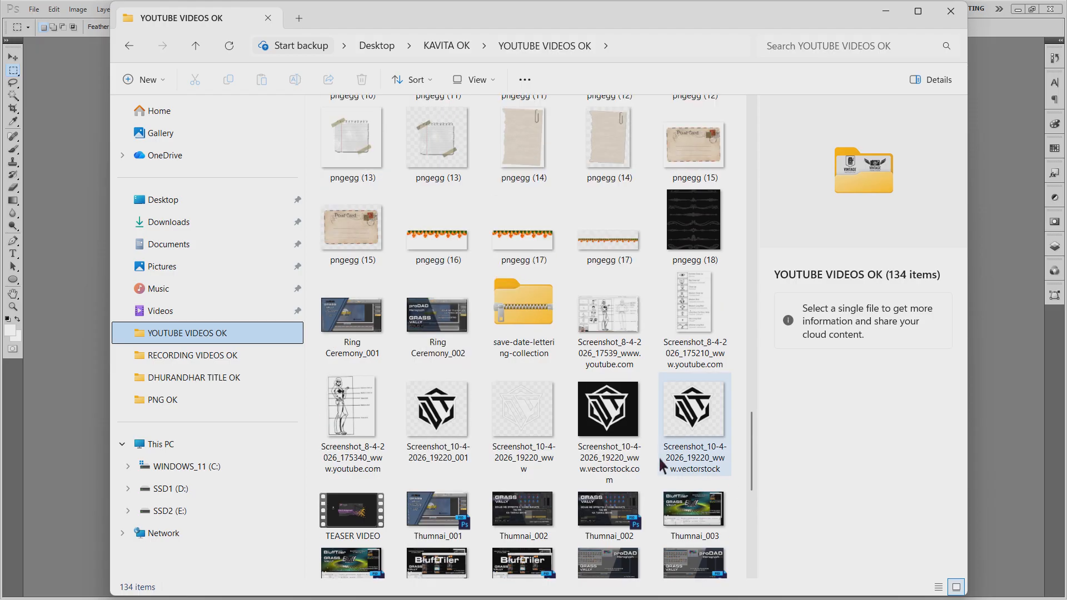
{"action": "left_click", "coordinate": [595, 410]}
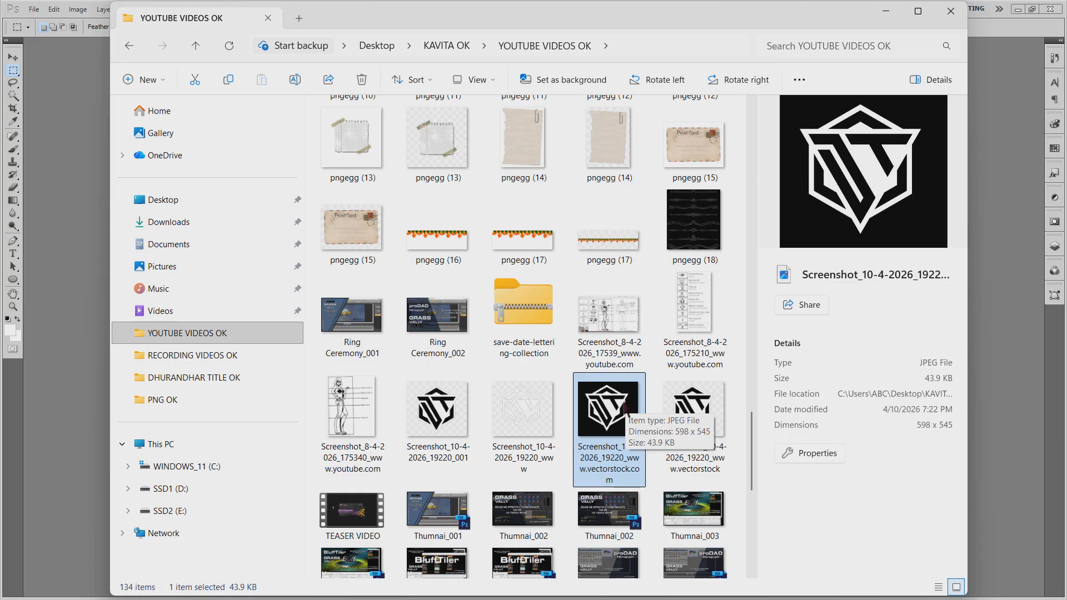
{"action": "left_click_drag", "start_coordinate": [602, 417], "coordinate": [56, 351]}
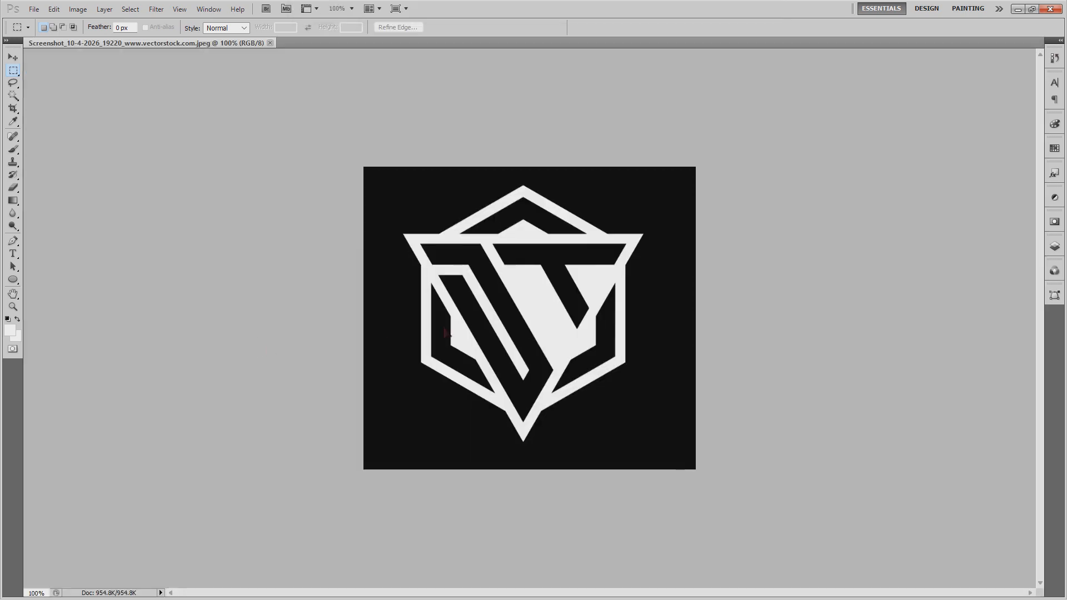
Convert the logo's locked Background into an editable layer named Layer 0, keeping Normal mode and 100% opacity
{"action": "left_click", "coordinate": [13, 57]}
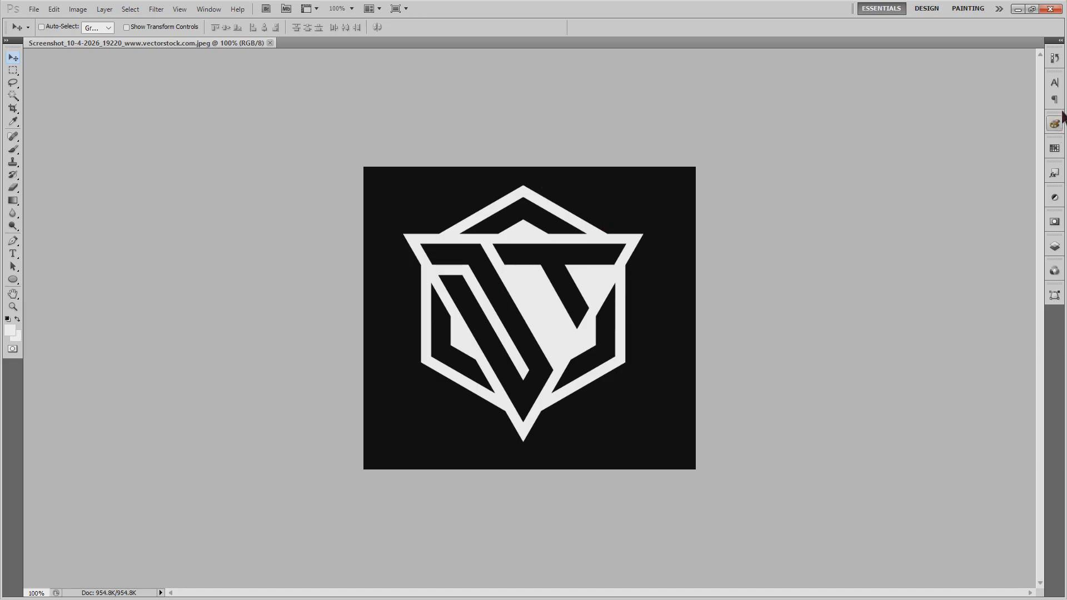
{"action": "left_click", "coordinate": [1054, 247]}
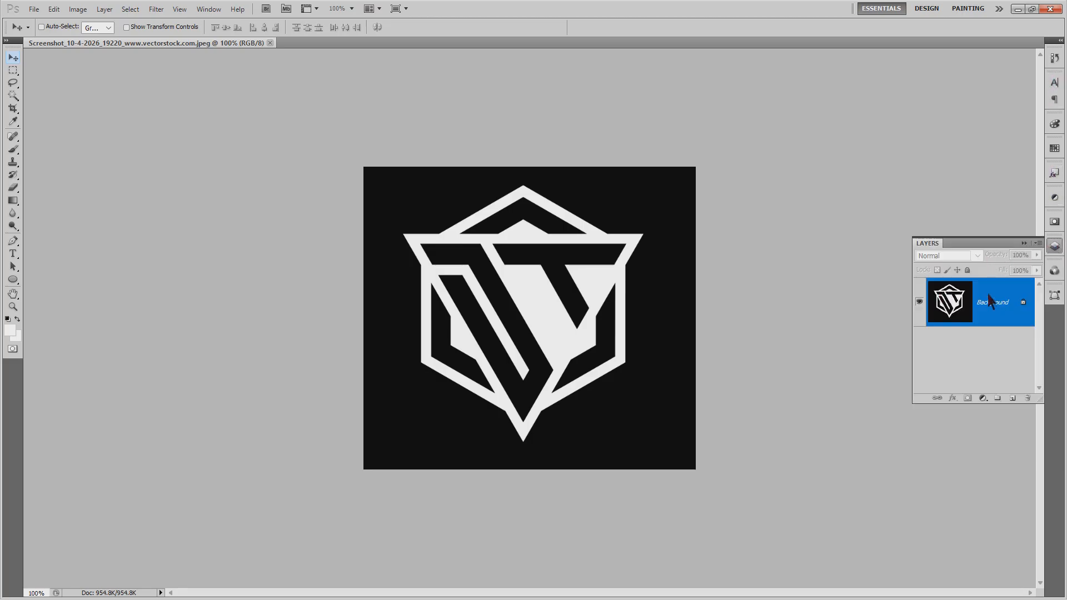
{"action": "double_click", "coordinate": [1023, 303]}
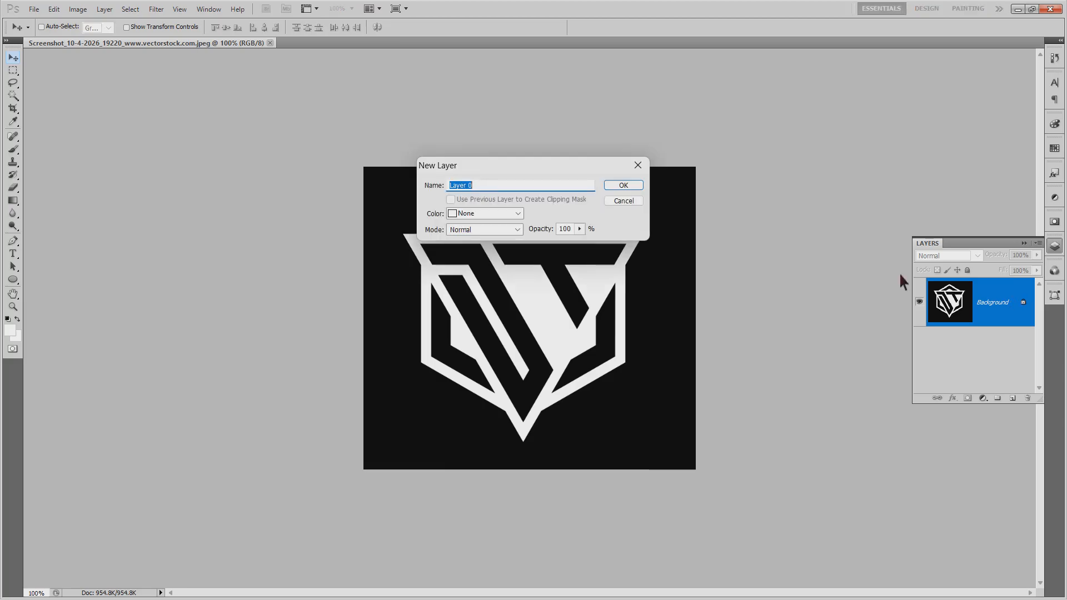
{"action": "left_click", "coordinate": [622, 185]}
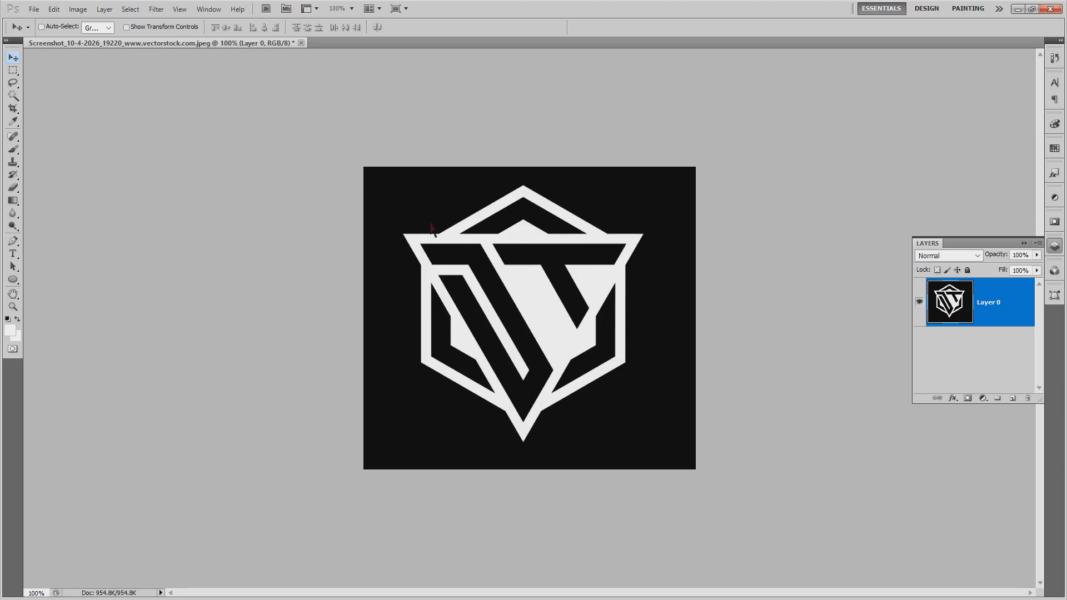
Select the black areas around the logo with Color Range at a fuzziness of 113 and delete them
{"action": "left_click", "coordinate": [129, 11]}
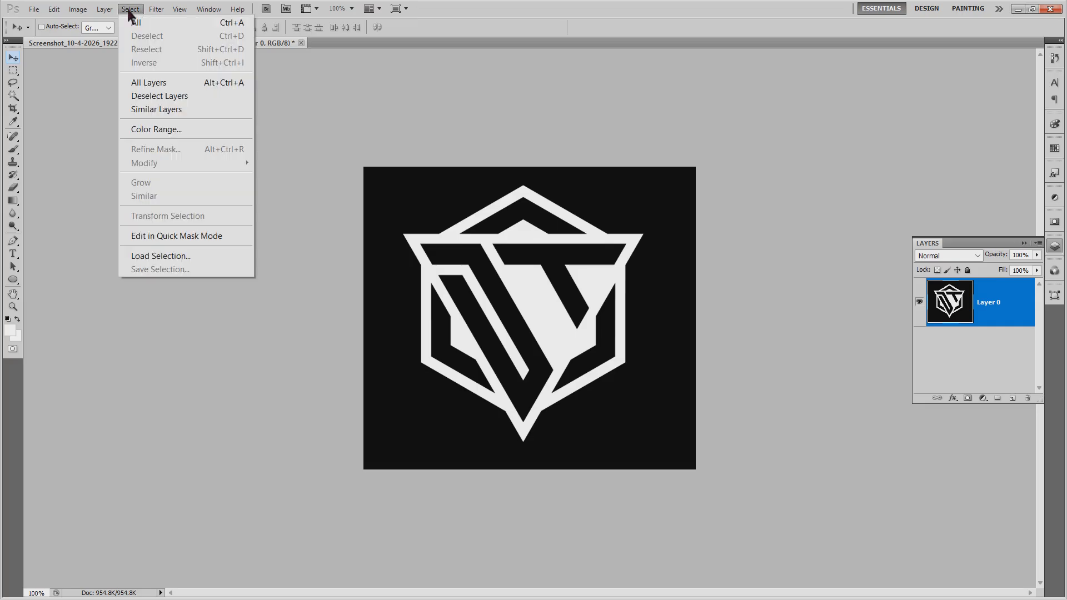
{"action": "left_click", "coordinate": [194, 130]}
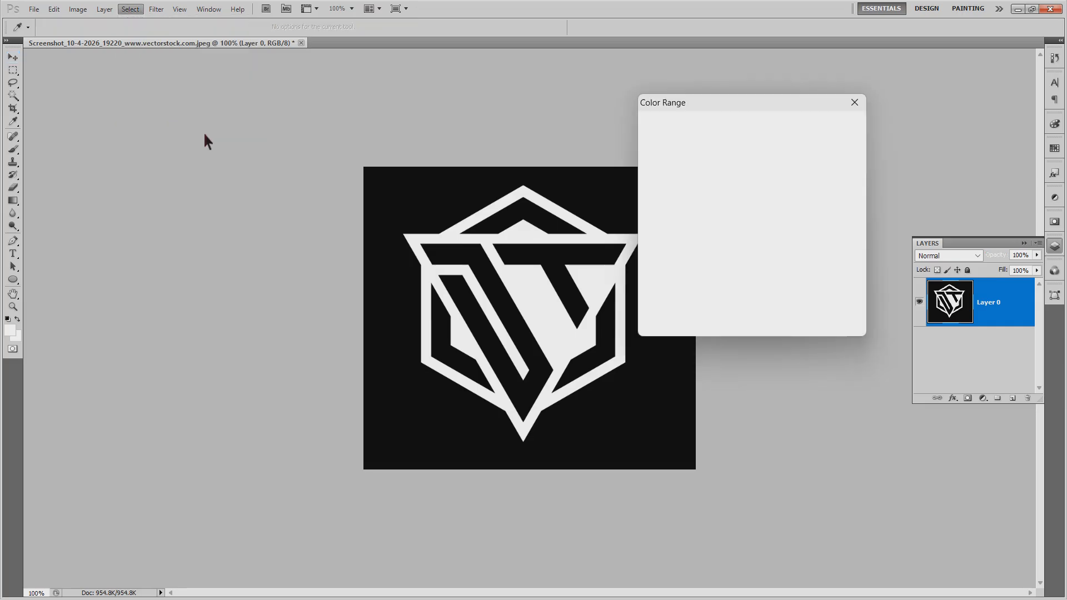
{"action": "left_click", "coordinate": [423, 194]}
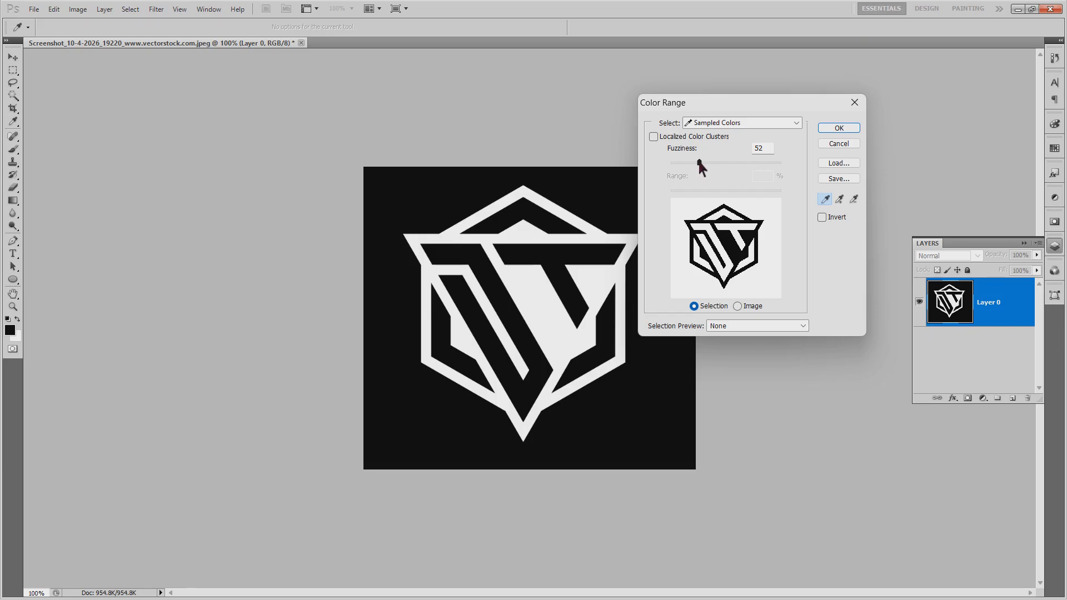
{"action": "left_click_drag", "start_coordinate": [707, 162], "coordinate": [732, 163]}
{"action": "left_click", "coordinate": [825, 129]}
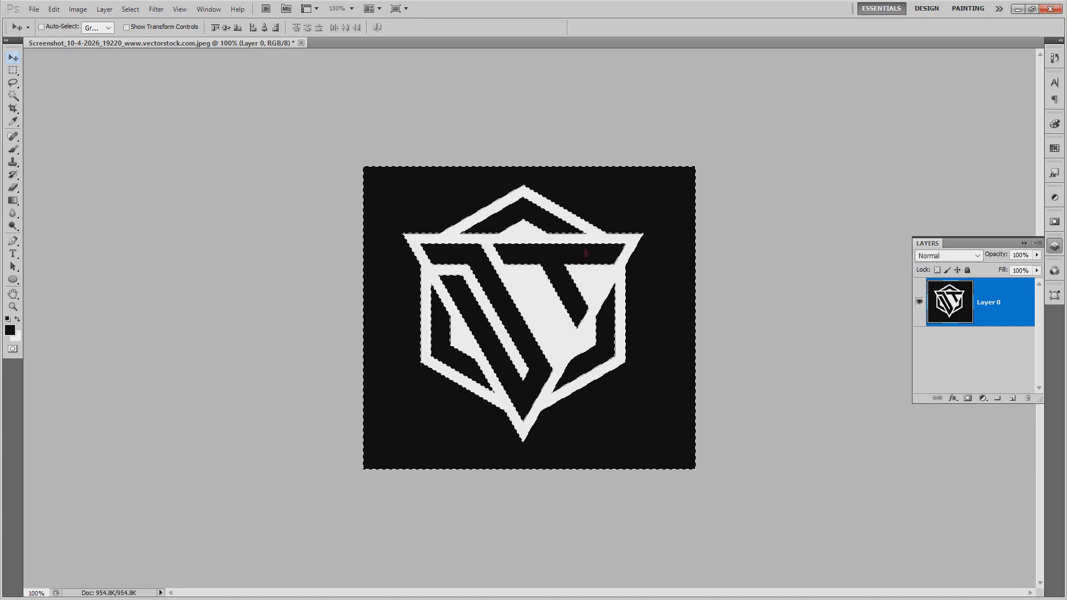
{"action": "key", "text": "Delete"}
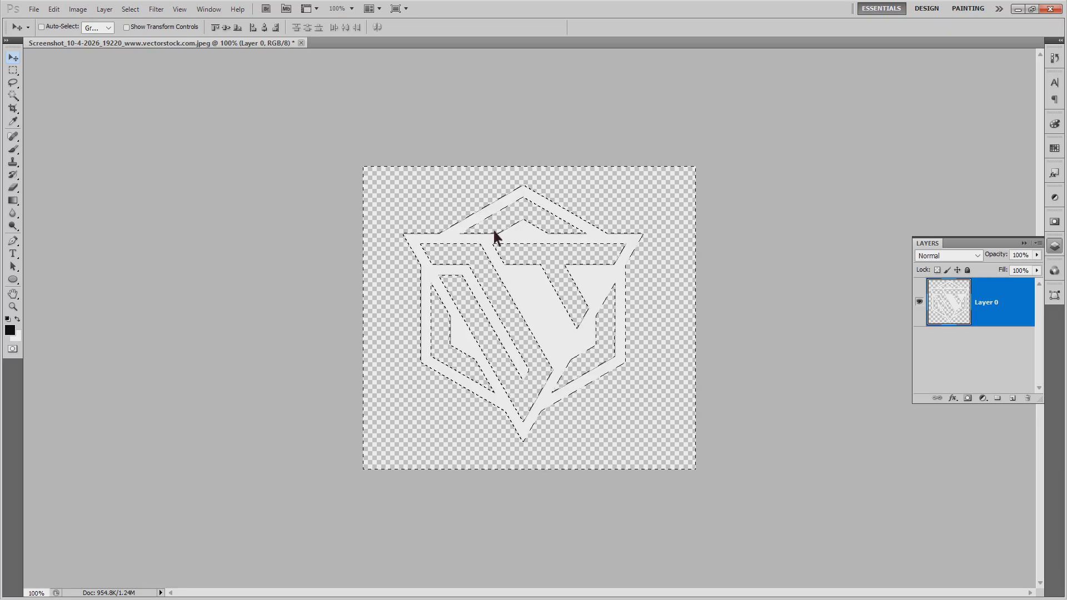
Undo the deletion of the black areas and clear the selection
{"action": "key", "text": "ctrl+z"}
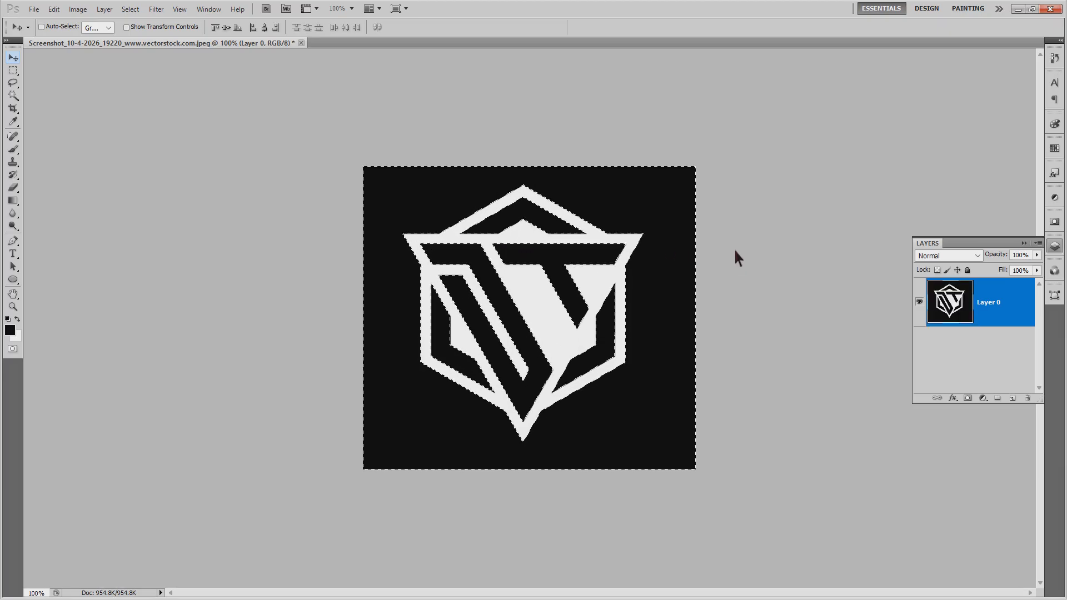
{"action": "key", "text": "m"}
{"action": "key", "text": "ctrl+d"}
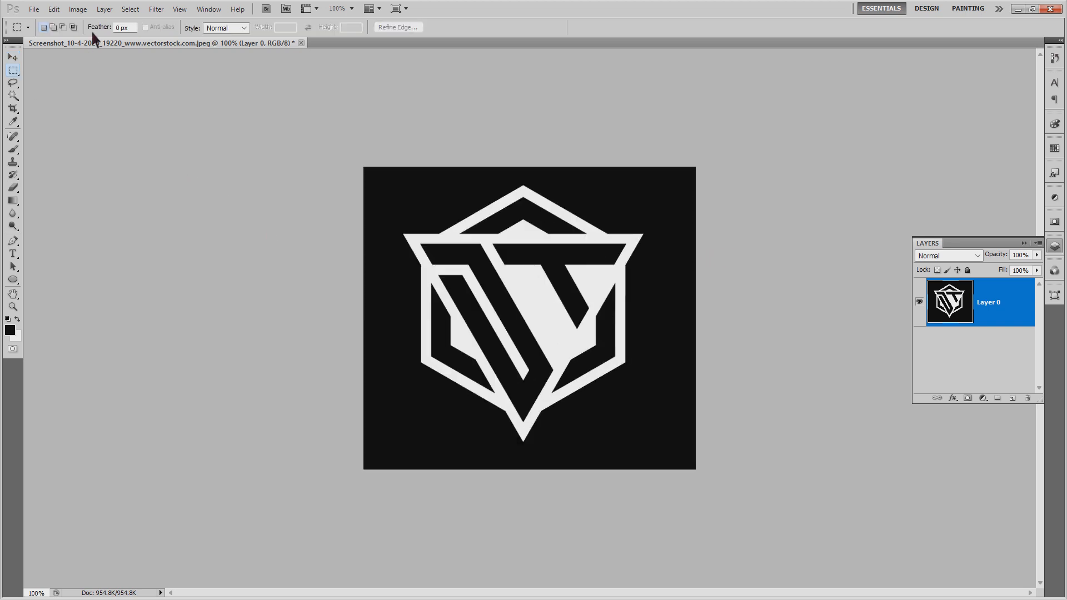
Select the logo's black areas again using Color Range with a lower fuzziness and delete them
{"action": "left_click", "coordinate": [131, 10]}
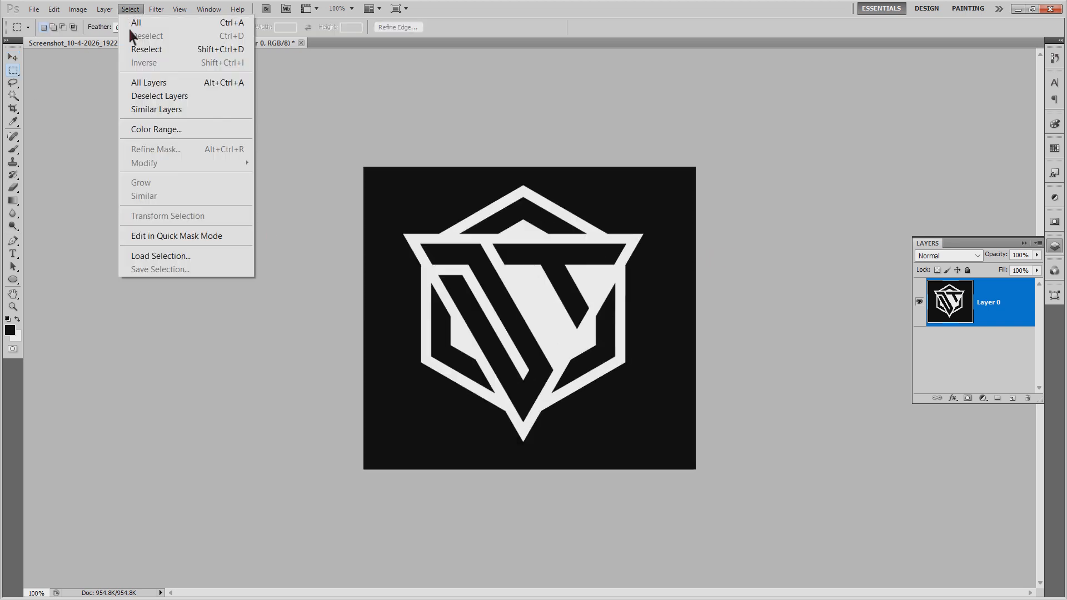
{"action": "left_click", "coordinate": [170, 130]}
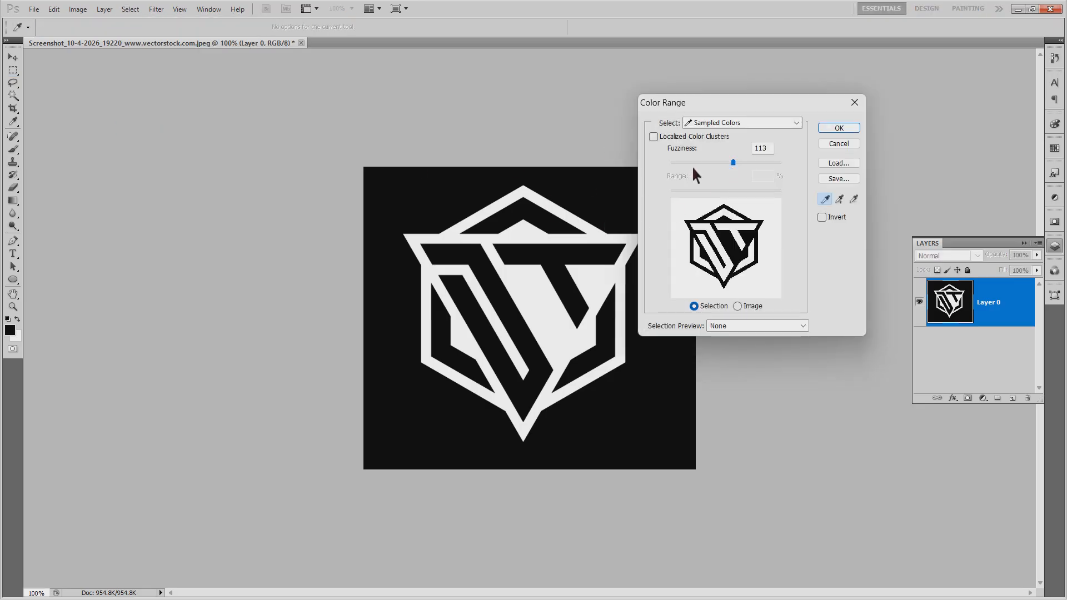
{"action": "left_click_drag", "start_coordinate": [732, 163], "coordinate": [710, 165]}
{"action": "left_click", "coordinate": [839, 129]}
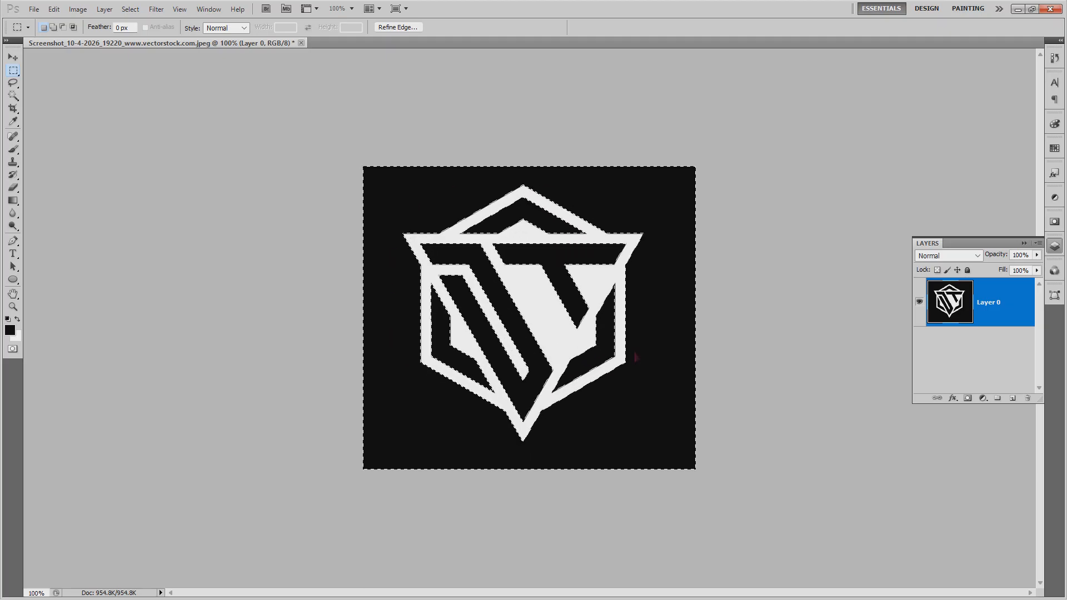
{"action": "key", "text": "Delete"}
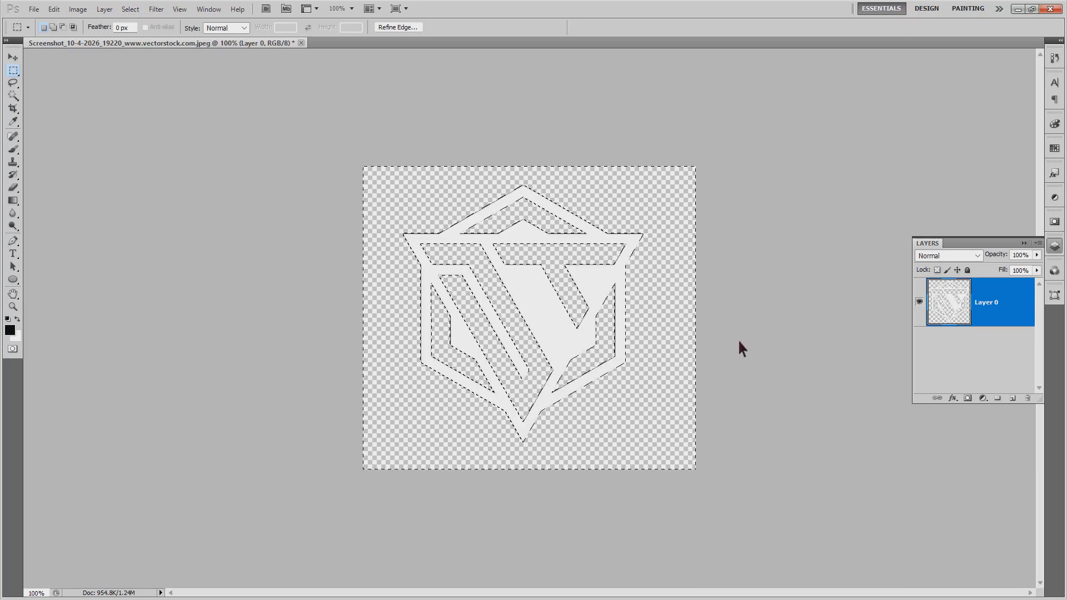
Undo the second removal of the black background and deselect everything
{"action": "key", "text": "ctrl+z"}
{"action": "key", "text": "ctrl+d"}
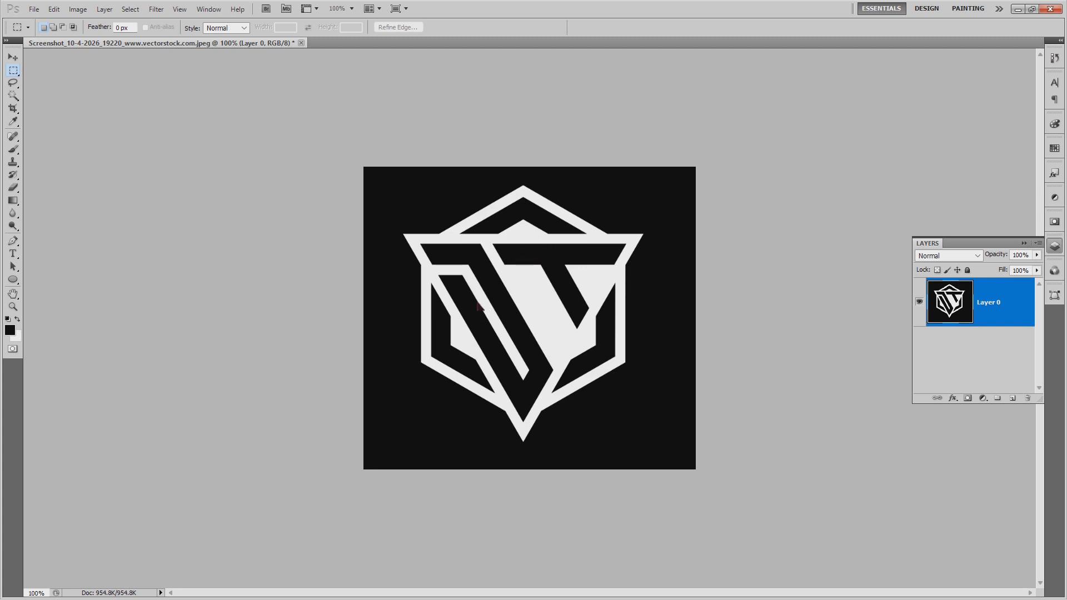
Delete the black area surrounding the shield using the contiguous Magic Wand at tolerance 20, and clear the selection
{"action": "left_click", "coordinate": [14, 57]}
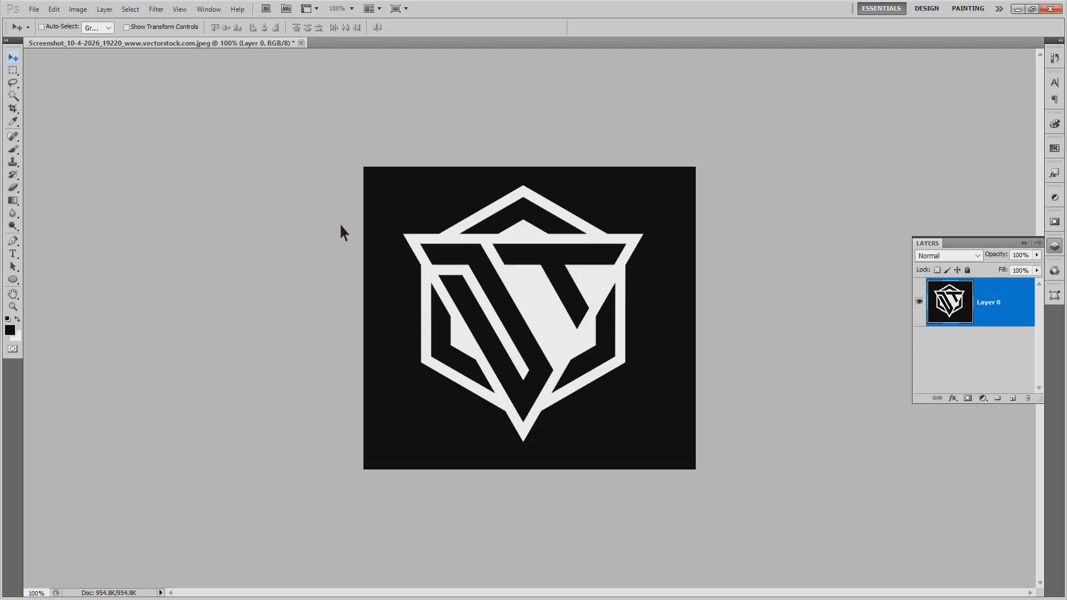
{"action": "key", "text": "w"}
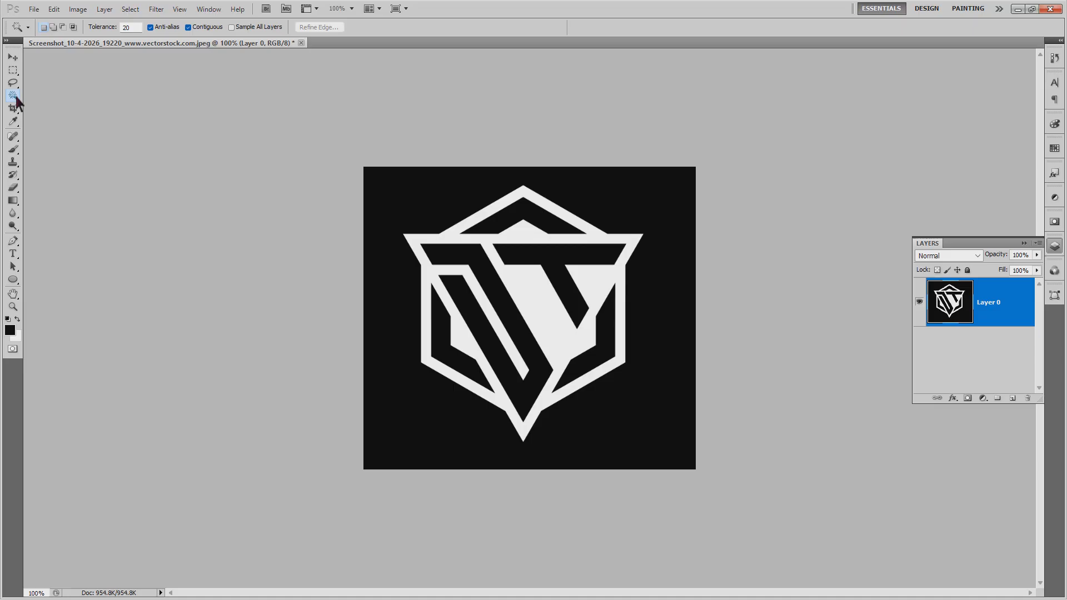
{"action": "right_click", "coordinate": [13, 97]}
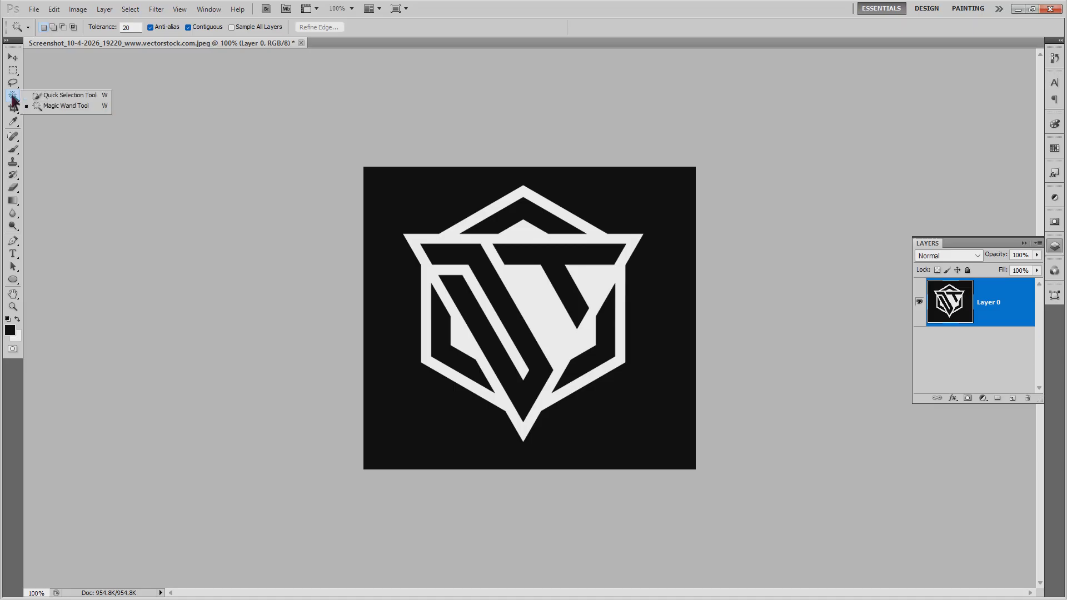
{"action": "left_click", "coordinate": [72, 105]}
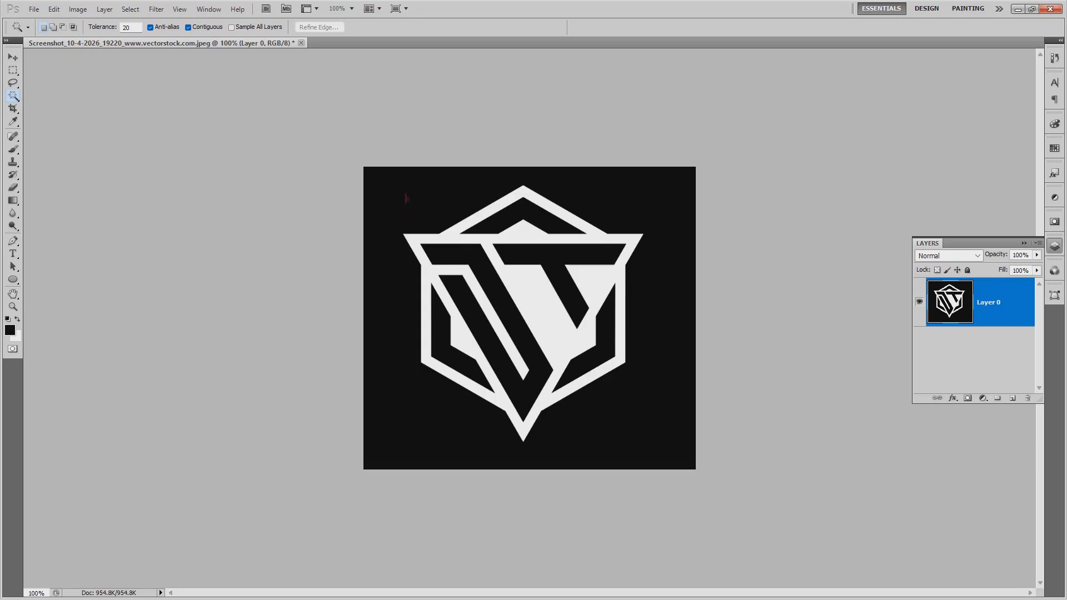
{"action": "left_click", "coordinate": [394, 204]}
{"action": "key", "text": "Delete"}
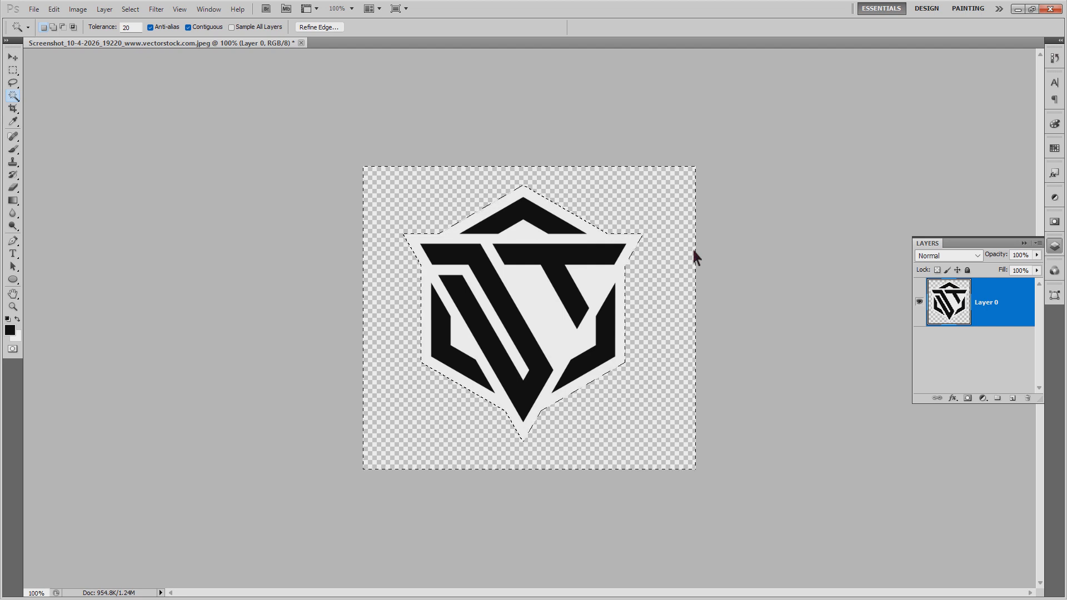
{"action": "key", "text": "ctrl+plus"}
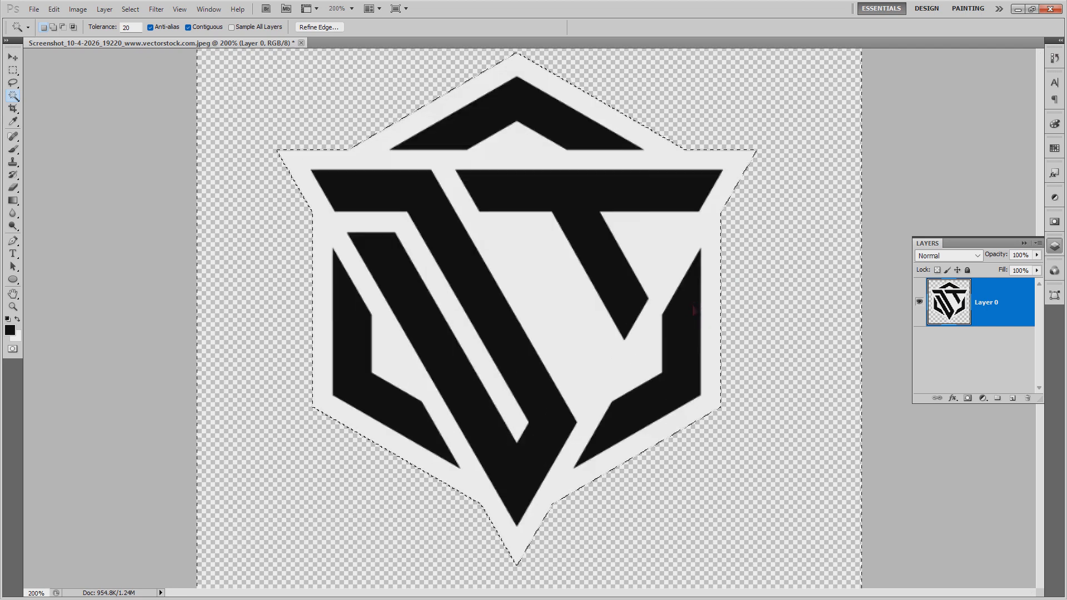
{"action": "key", "text": "ctrl+minus"}
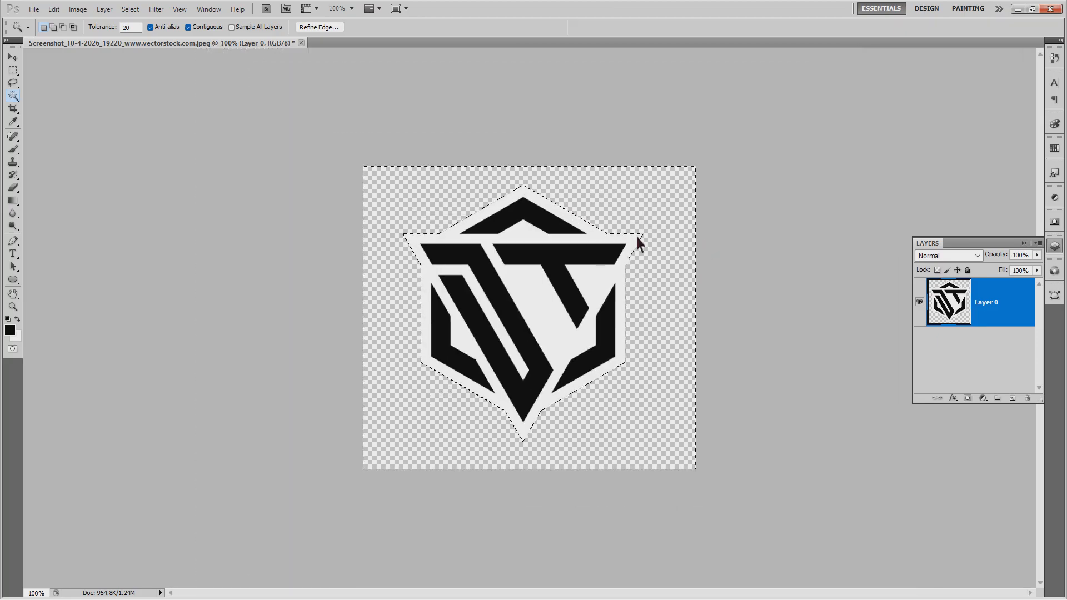
{"action": "key", "text": "ctrl+d"}
{"action": "key", "text": "ctrl+plus"}
{"action": "key", "text": "ctrl+plus"}
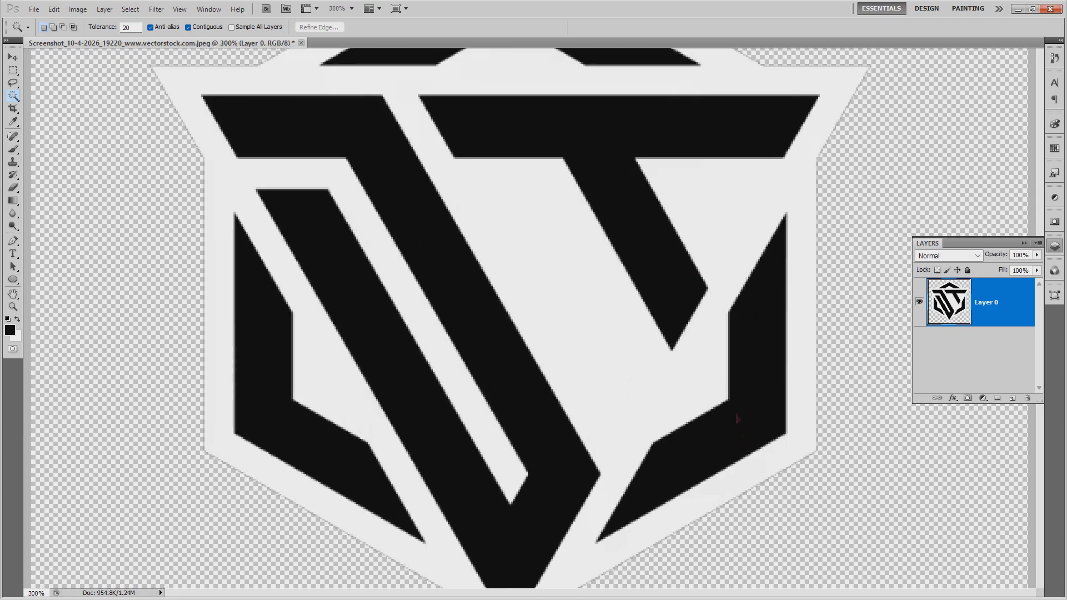
{"action": "key", "text": "ctrl+minus"}
Load the logo layer's outline as a selection, invert it and contract the selection by 1 pixel
{"action": "left_click", "coordinate": [950, 309], "text": "ctrl"}
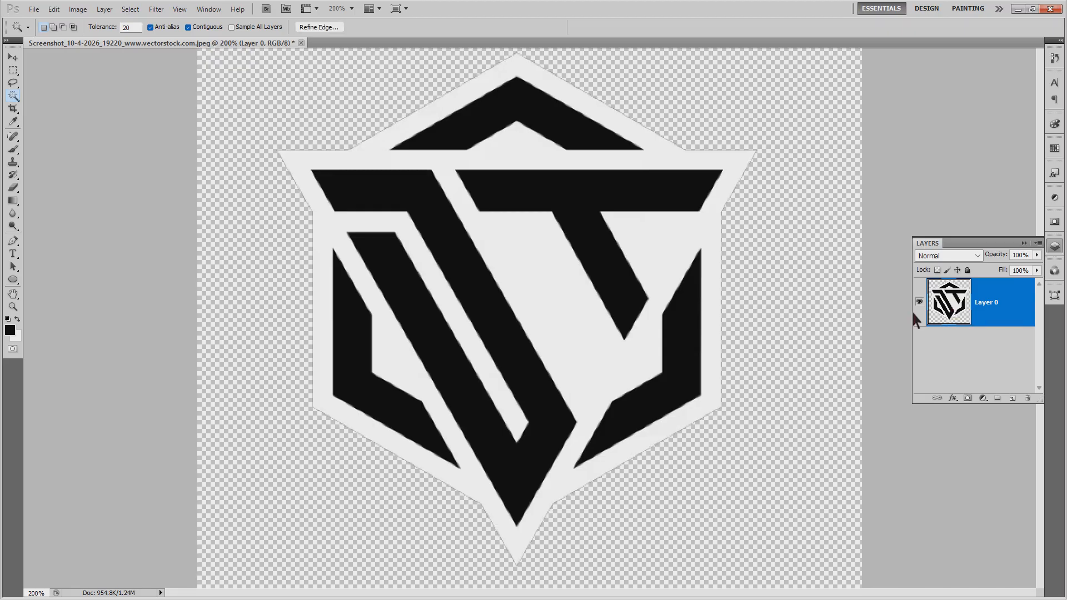
{"action": "key", "text": "ctrl+minus"}
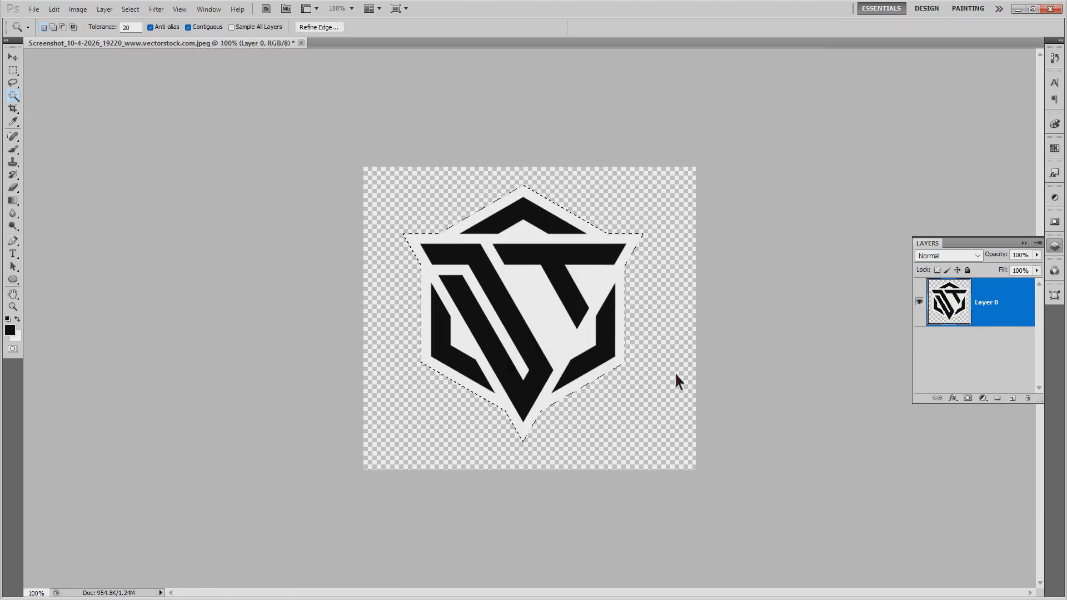
{"action": "key", "text": "ctrl+shift+i"}
{"action": "left_click", "coordinate": [130, 9]}
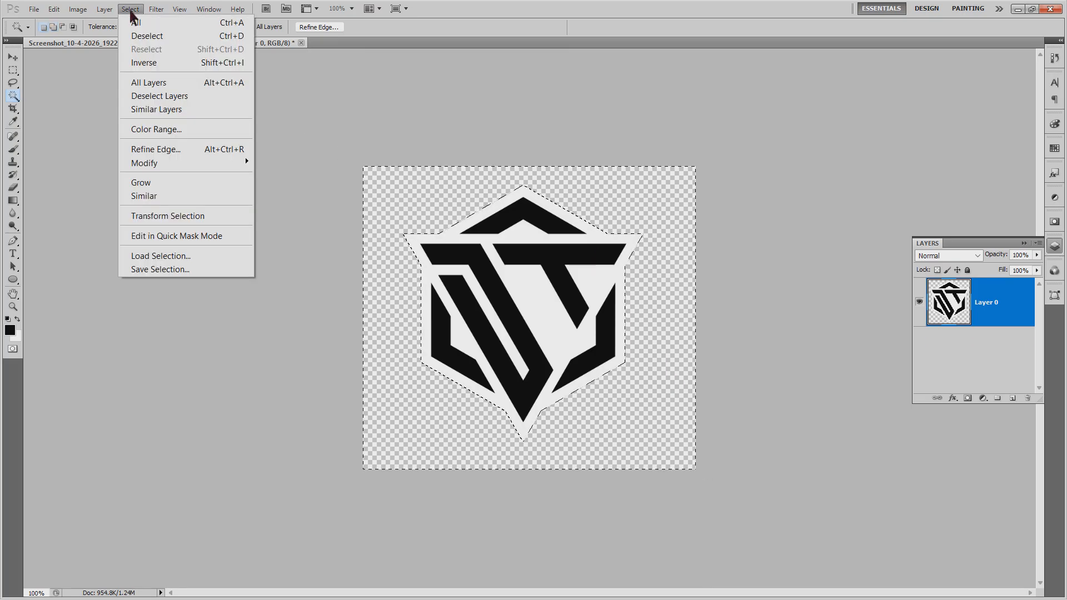
{"action": "mouse_move", "coordinate": [171, 164]}
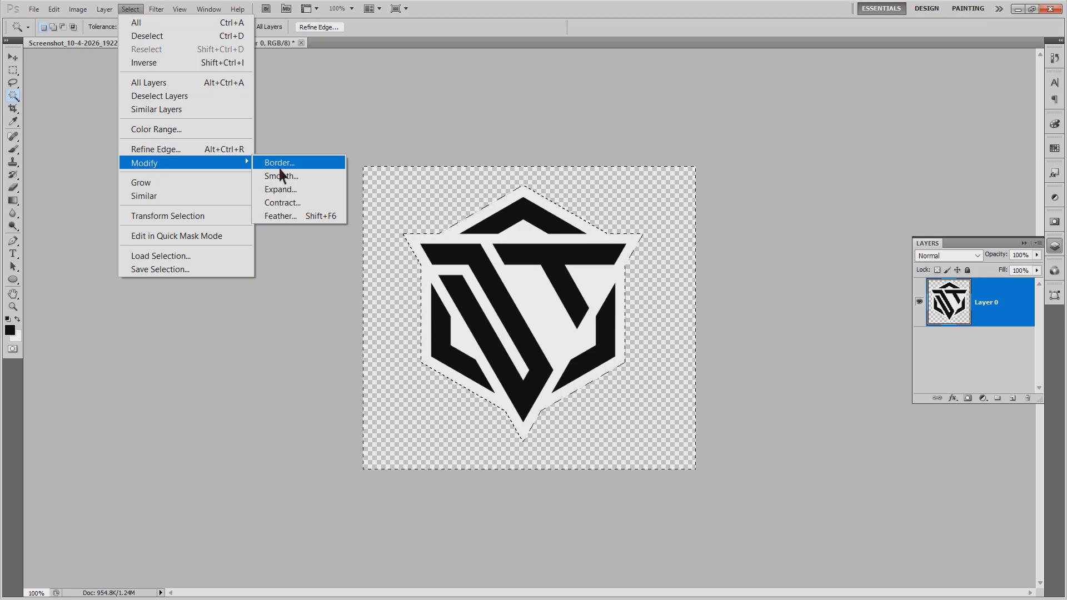
{"action": "left_click", "coordinate": [303, 202]}
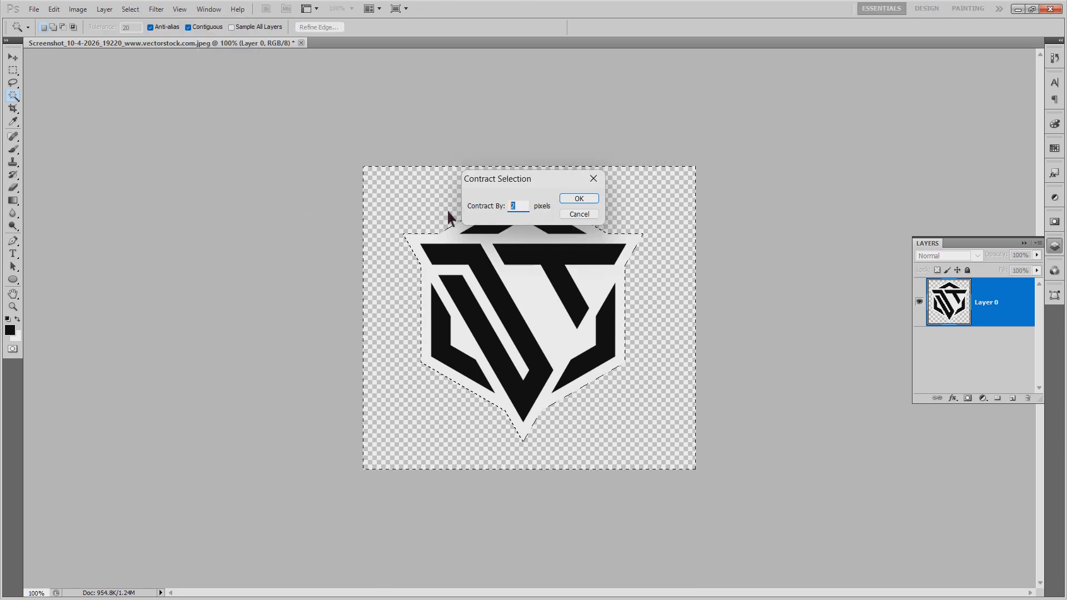
{"action": "type", "text": "1"}
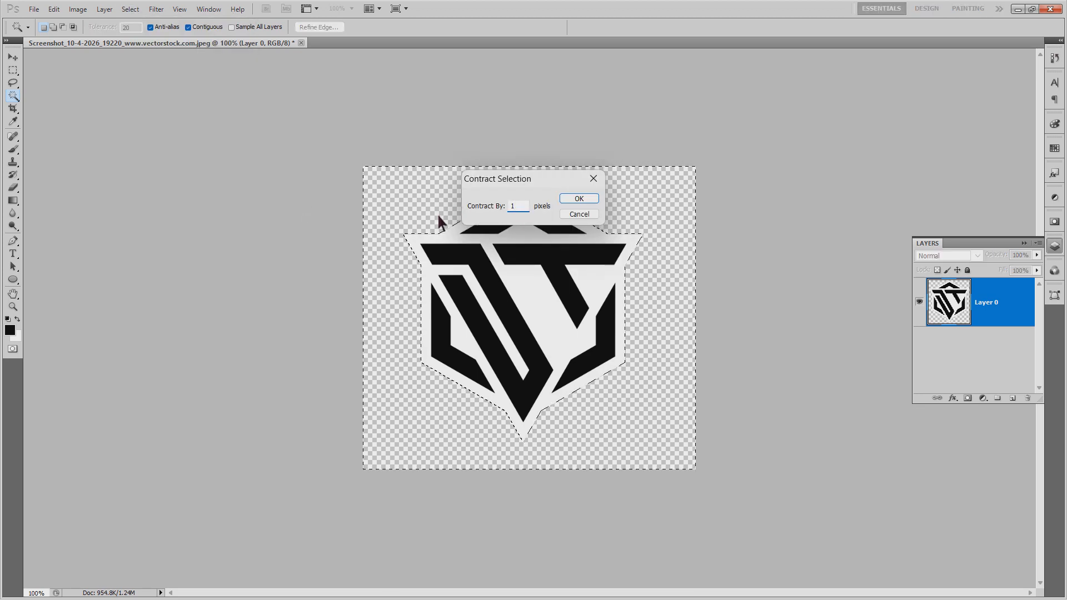
{"action": "left_click", "coordinate": [578, 200]}
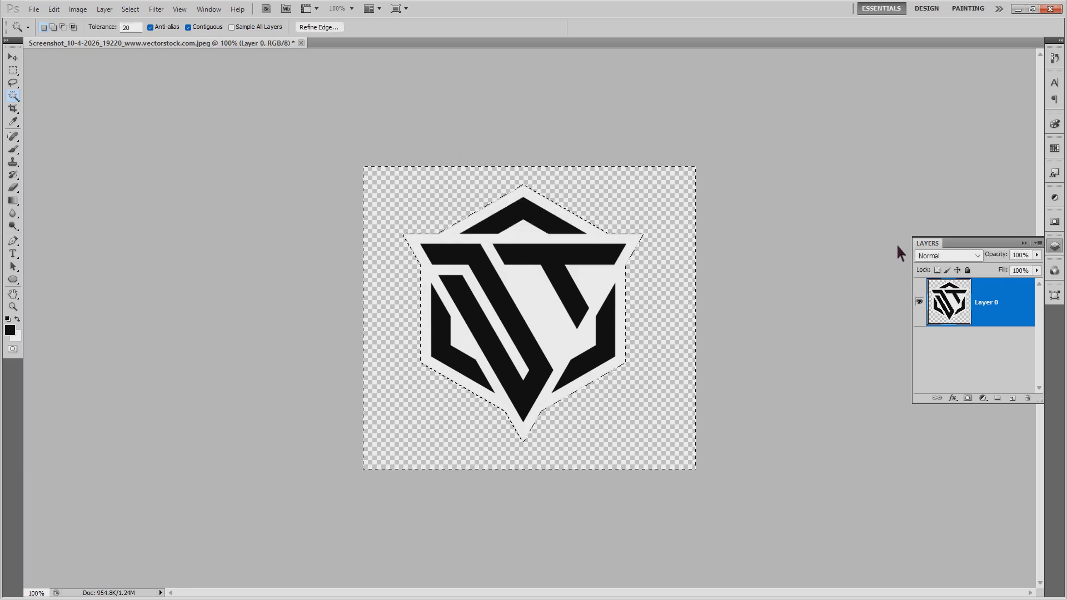
Clear the contracted selection and examine the logo's edges up close
{"action": "key", "text": "ctrl+d"}
{"action": "key", "text": "ctrl+plus"}
{"action": "key", "text": "ctrl+plus"}
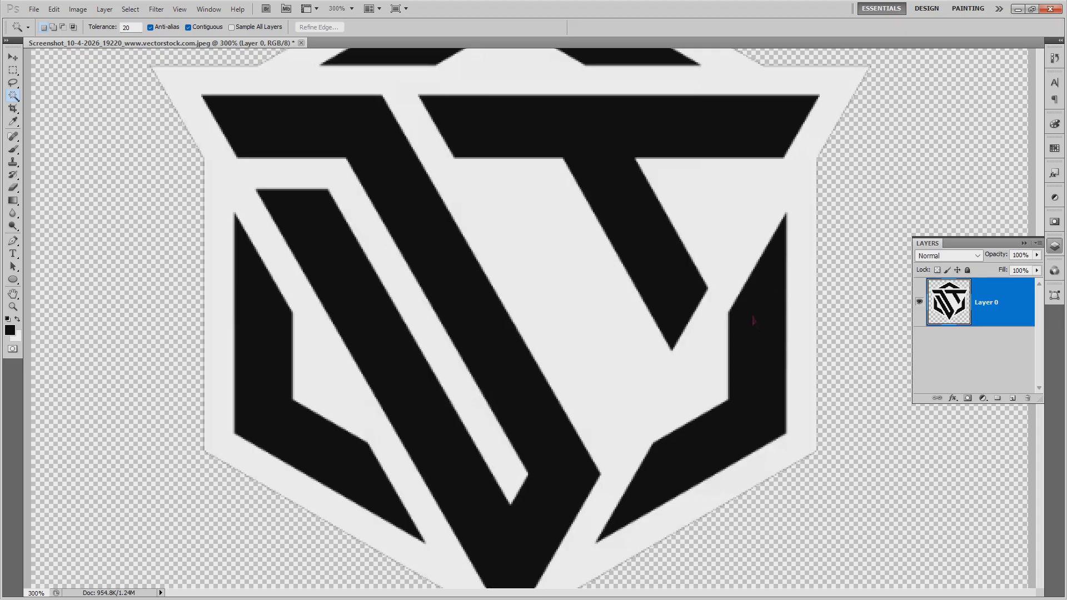
{"action": "key", "text": "ctrl+minus"}
{"action": "key", "text": "ctrl+minus"}
Save the cut-out logo to the Desktop as an uncompressed TIFF with layers and transparency, keeping the existing file name
{"action": "key", "text": "v"}
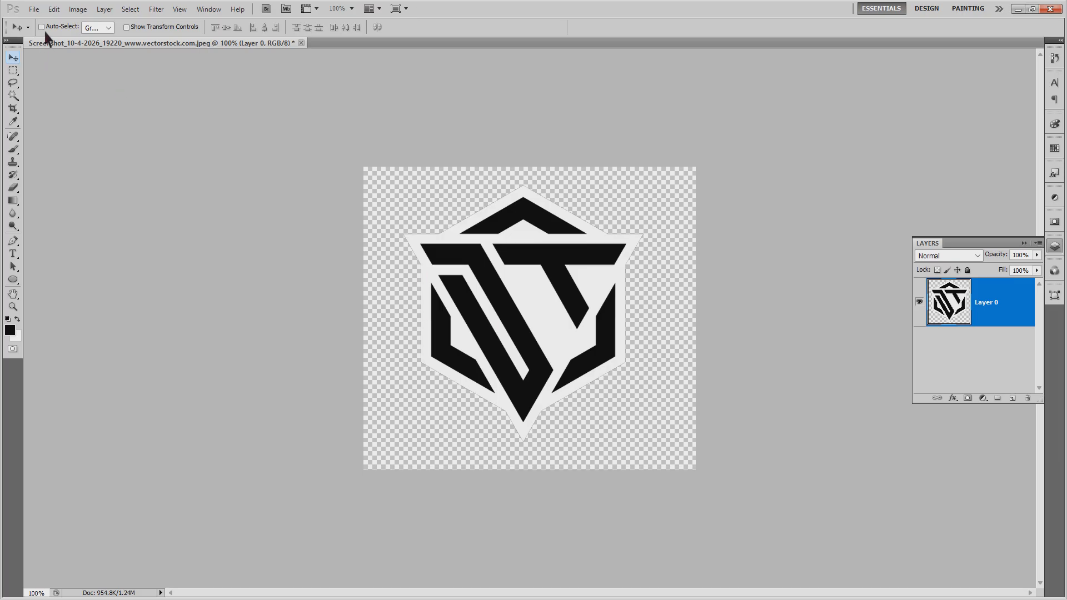
{"action": "left_click", "coordinate": [33, 9]}
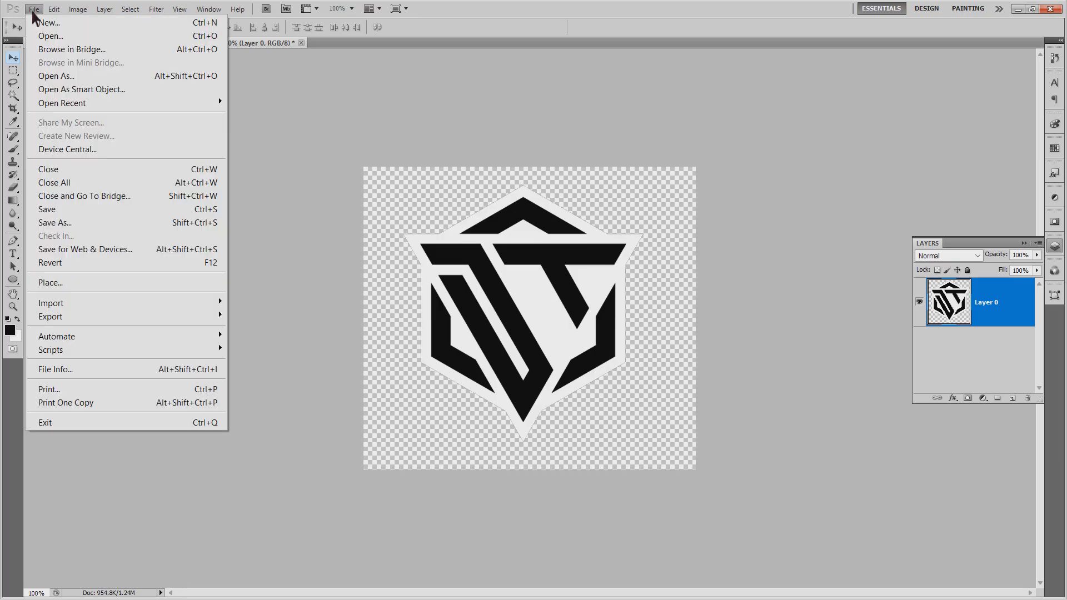
{"action": "left_click", "coordinate": [75, 222]}
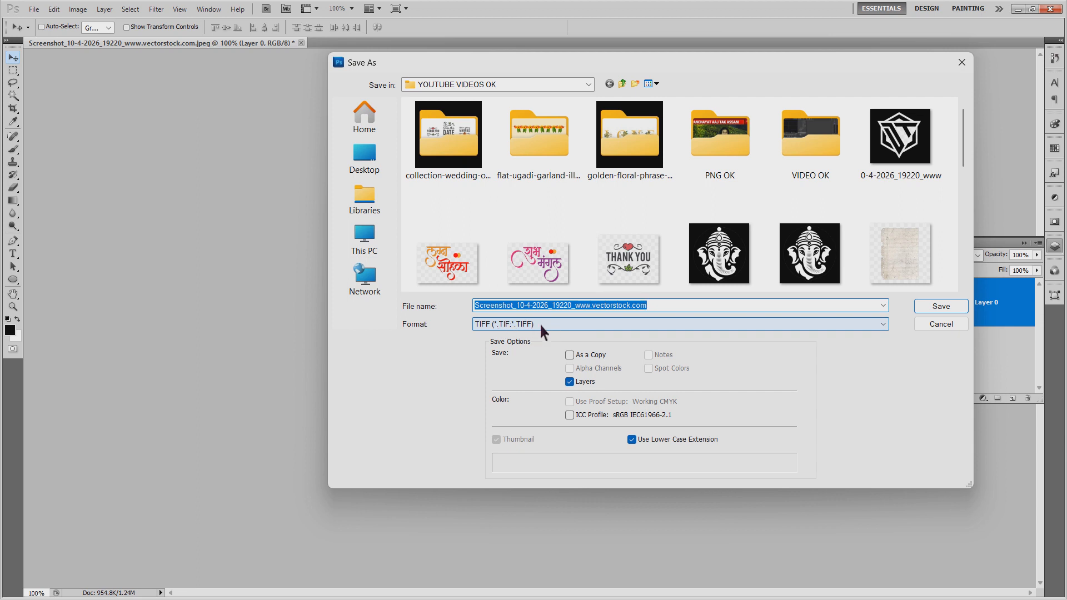
{"action": "left_click", "coordinate": [365, 236]}
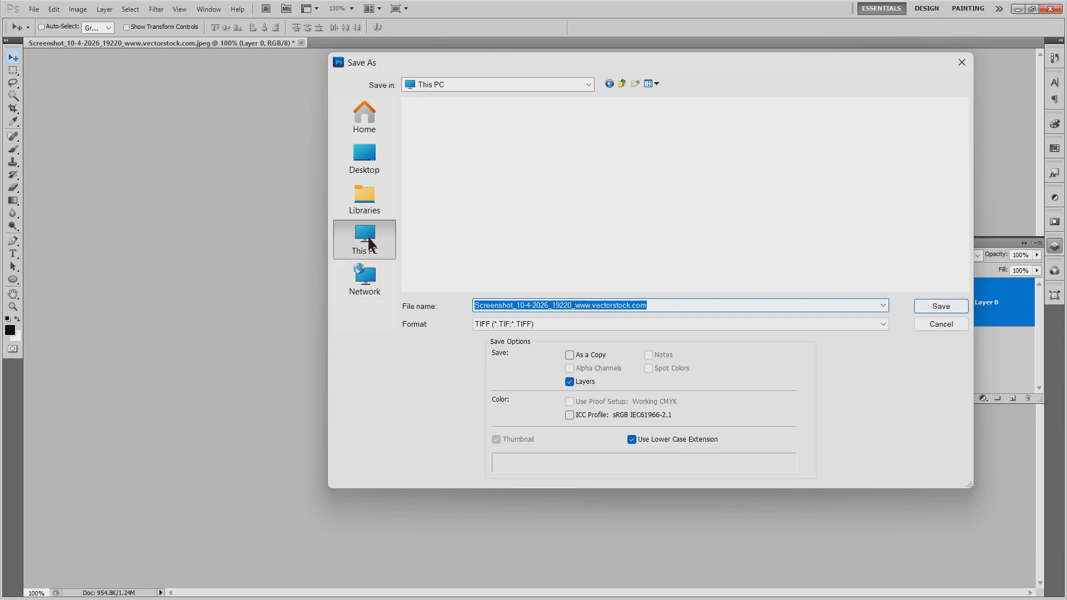
{"action": "left_click", "coordinate": [356, 167]}
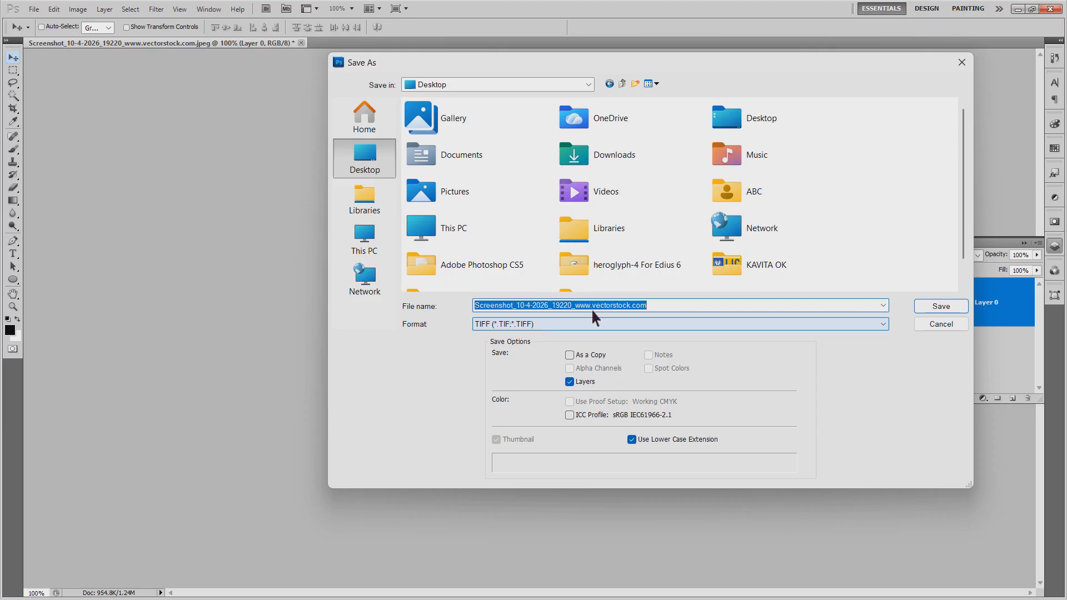
{"action": "left_click", "coordinate": [955, 309]}
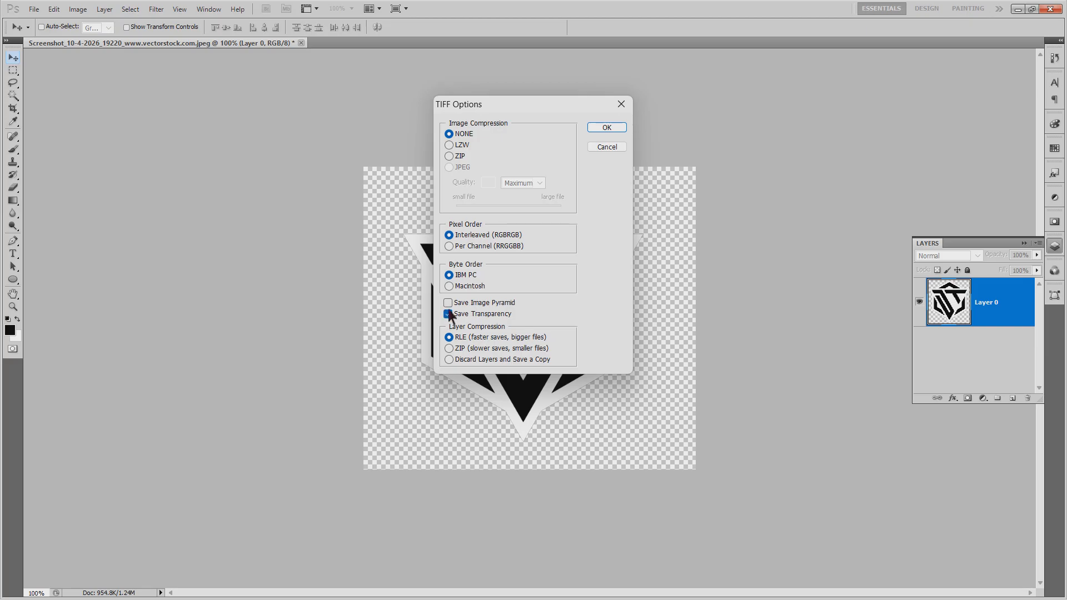
{"action": "left_click", "coordinate": [593, 126]}
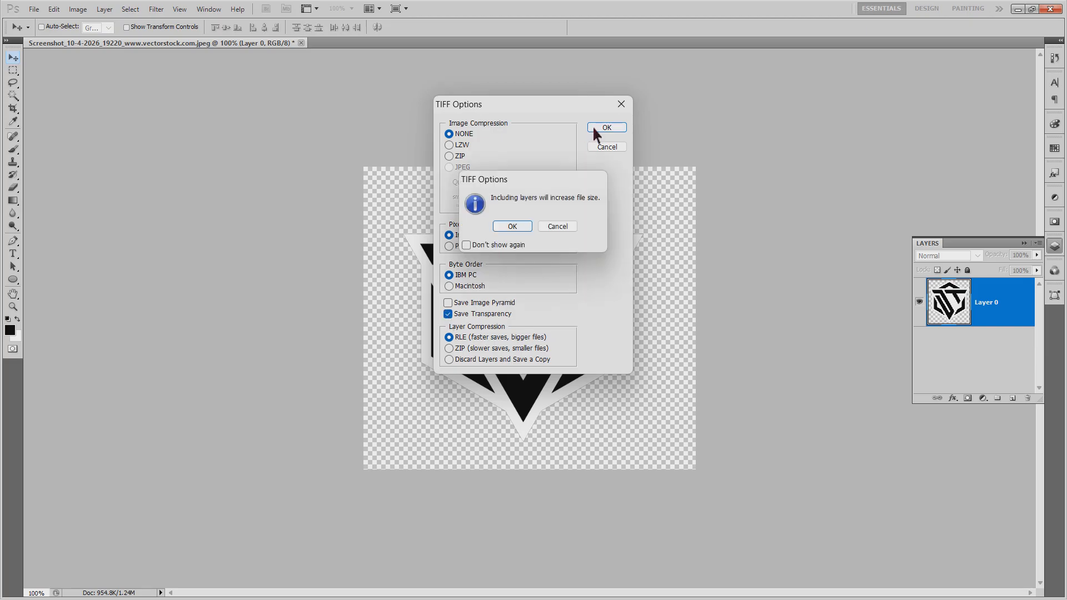
{"action": "left_click", "coordinate": [512, 226]}
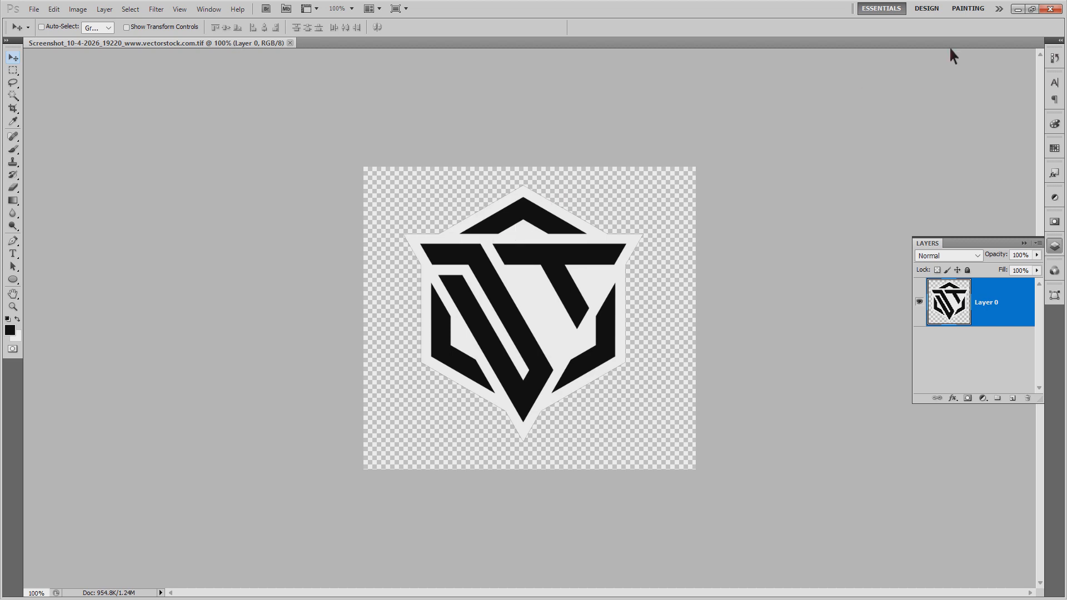
Close the YOUTUBE VIDEOS OK folder window and exit Photoshop
{"action": "left_click", "coordinate": [1017, 9]}
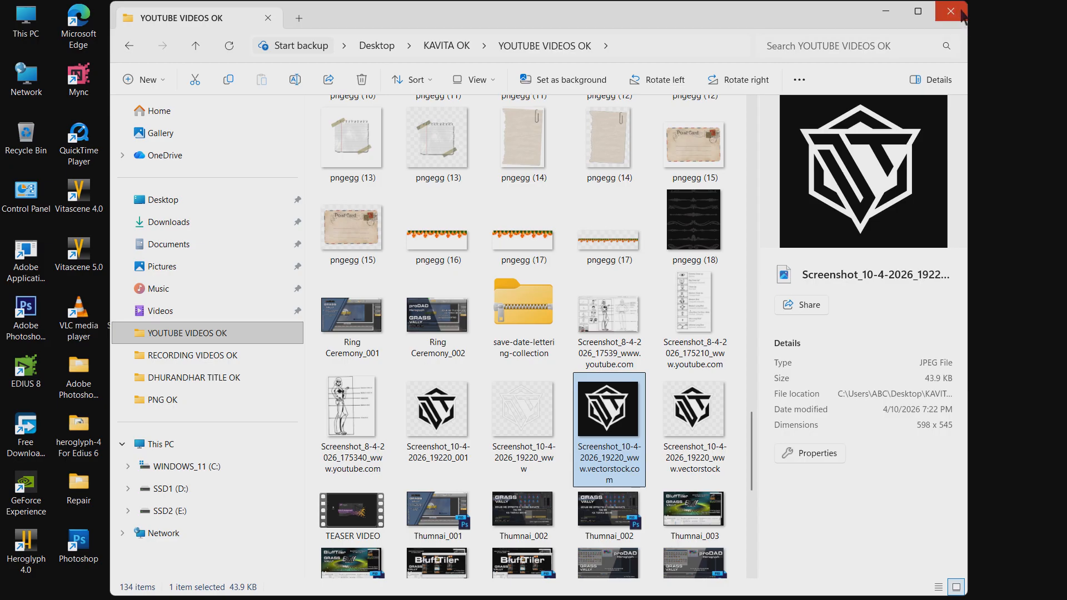
{"action": "left_click", "coordinate": [887, 11]}
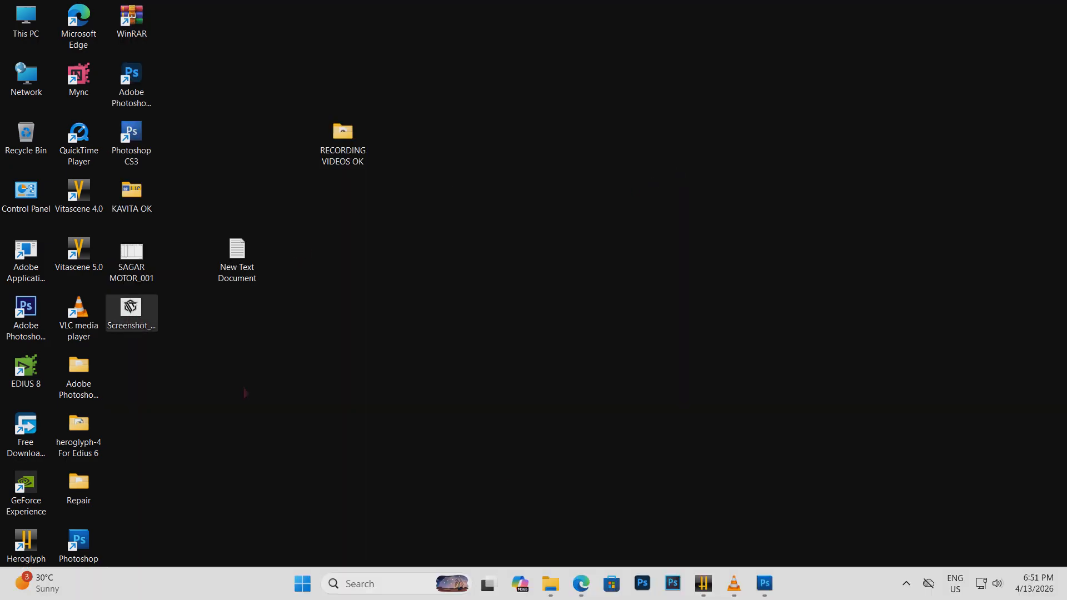
{"action": "mouse_move", "coordinate": [560, 588]}
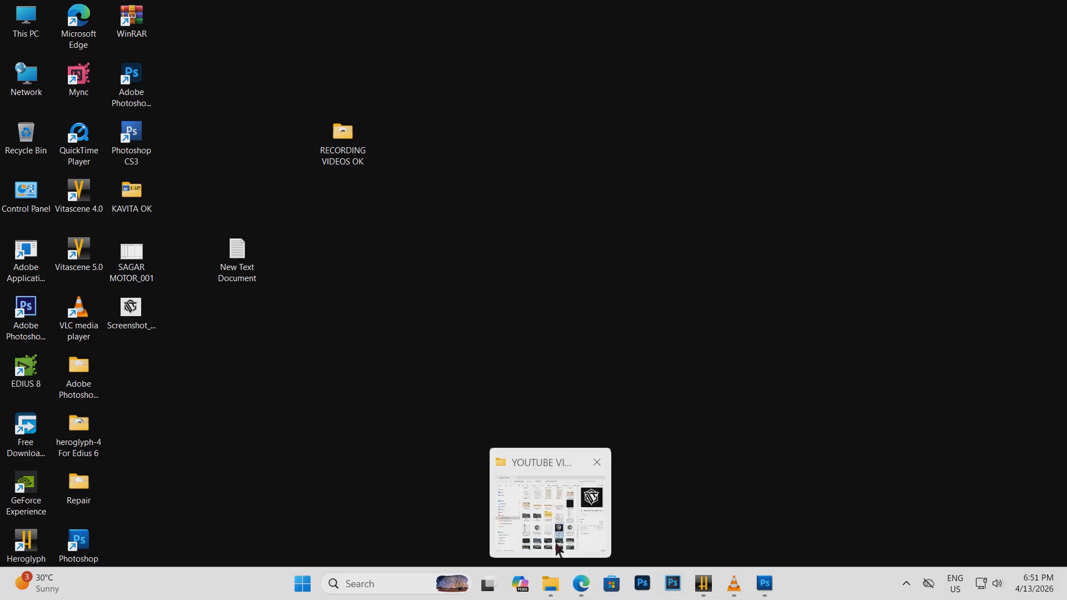
{"action": "left_click", "coordinate": [560, 551]}
{"action": "left_click", "coordinate": [947, 18]}
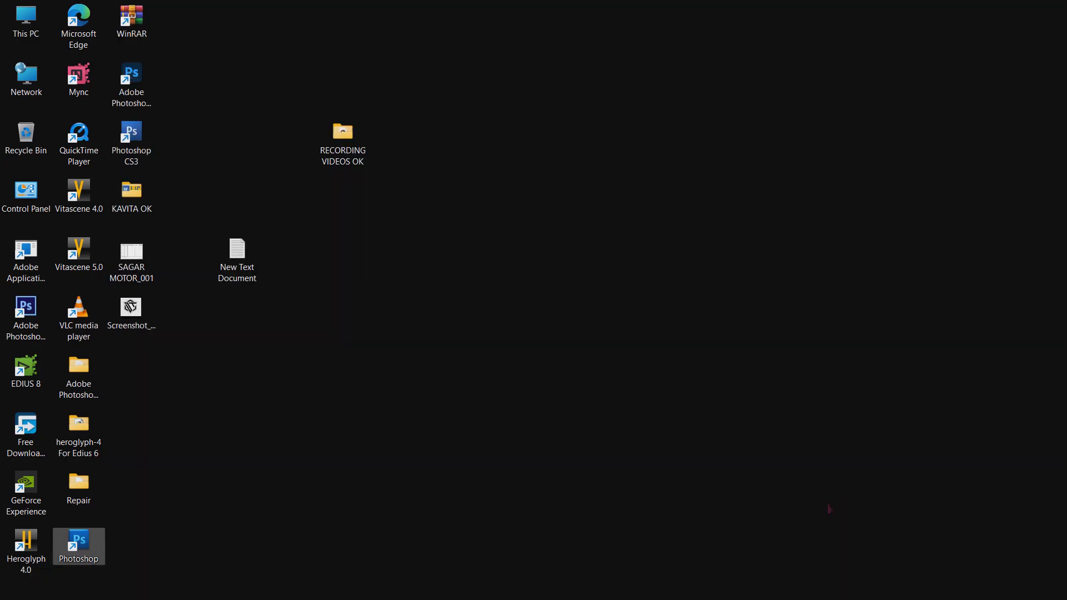
{"action": "mouse_move", "coordinate": [765, 584]}
{"action": "left_click", "coordinate": [768, 539]}
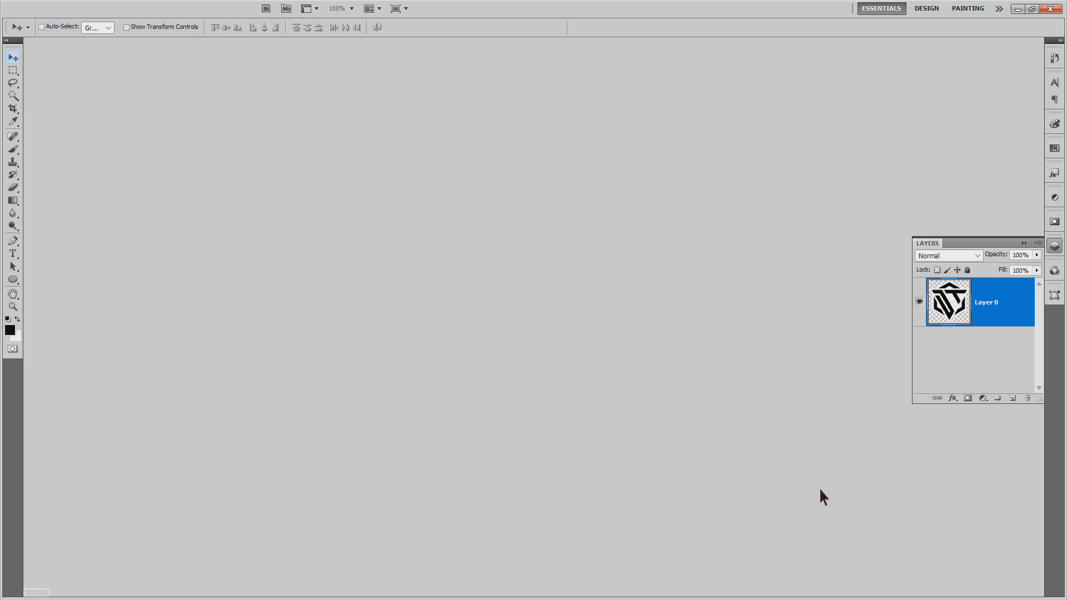
{"action": "left_click", "coordinate": [1051, 10]}
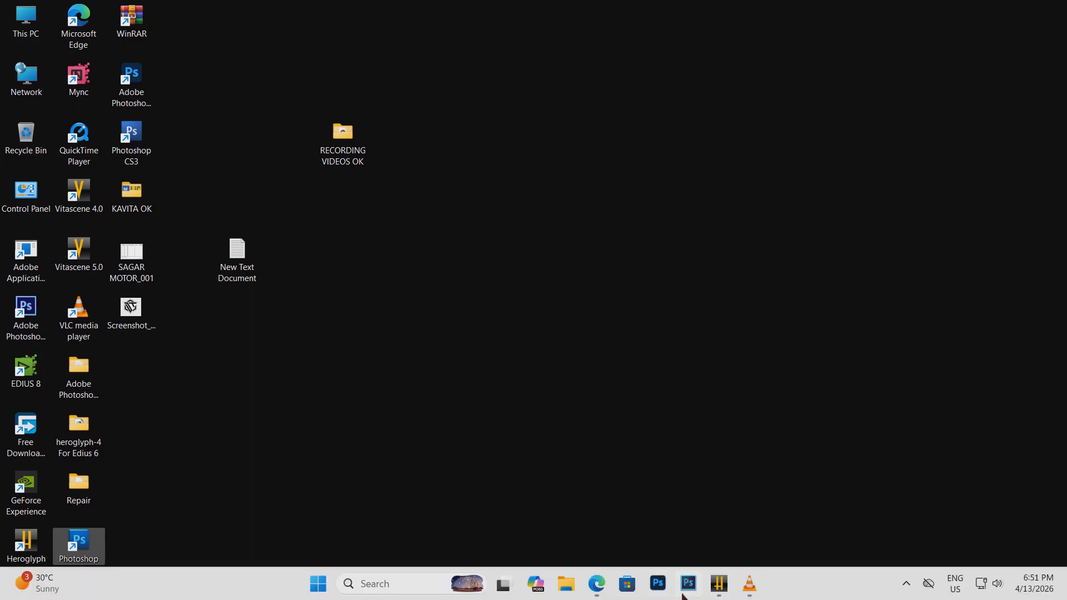
Switch to proDAD Heroglyph and open the Desktop folder in File Explorer in front of it
{"action": "mouse_move", "coordinate": [717, 590]}
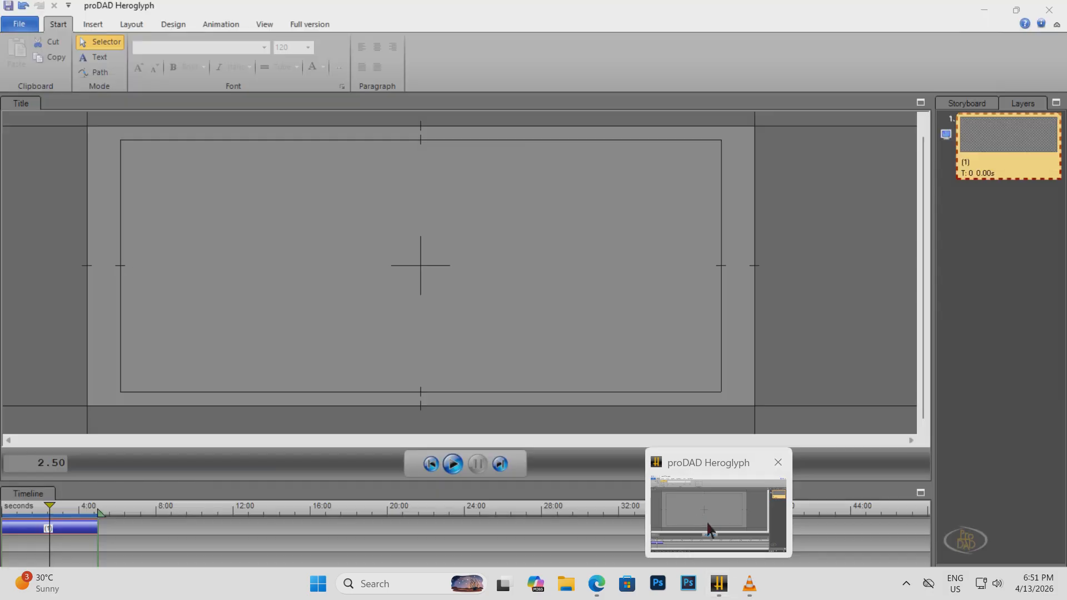
{"action": "left_click", "coordinate": [708, 512]}
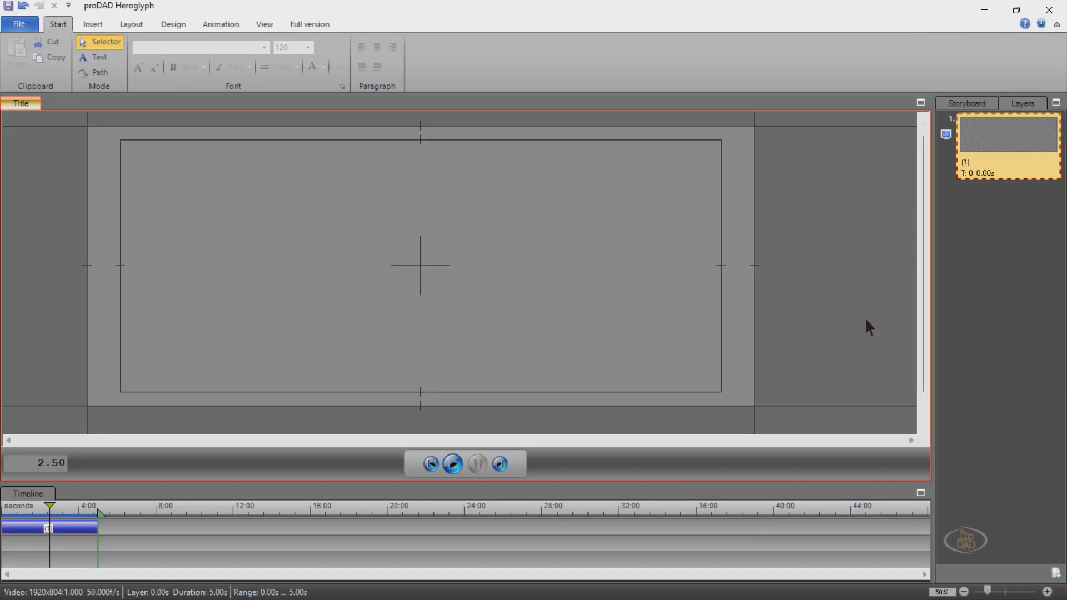
{"action": "mouse_move", "coordinate": [656, 599]}
{"action": "mouse_move", "coordinate": [597, 588]}
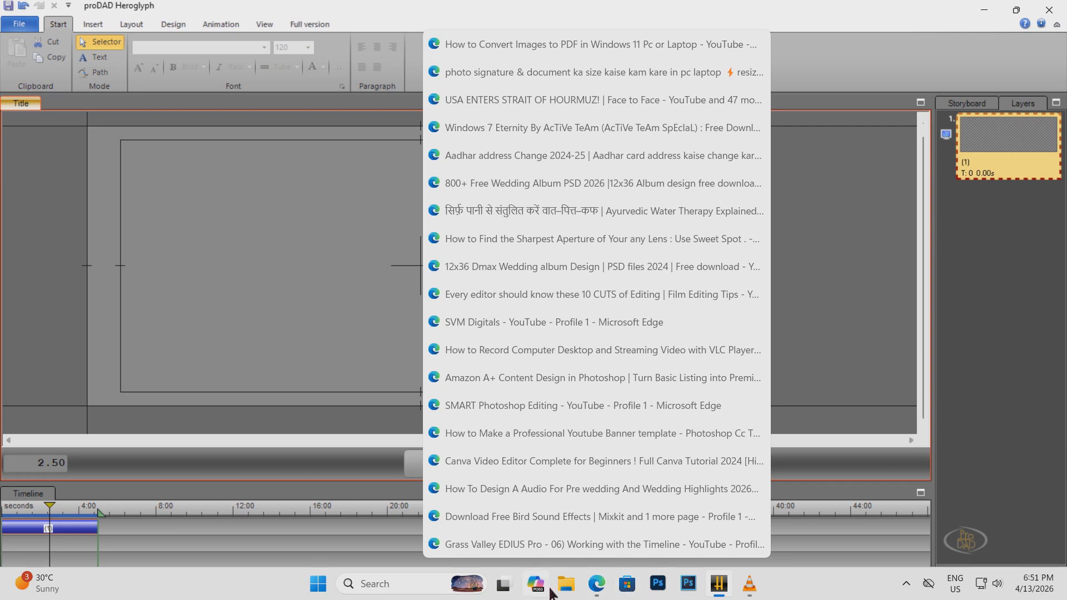
{"action": "left_click", "coordinate": [567, 588]}
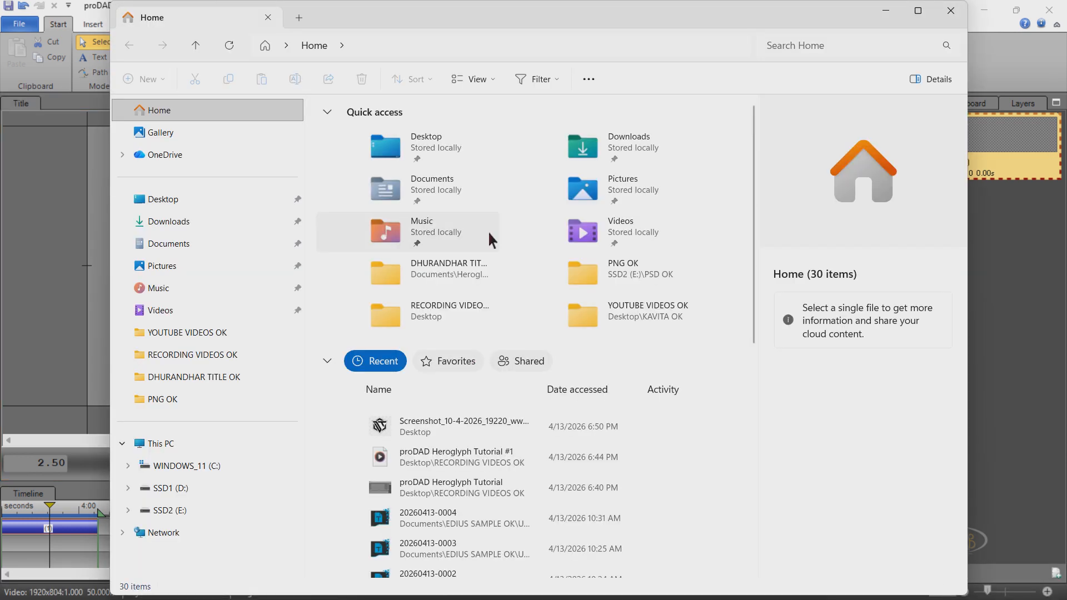
{"action": "left_click", "coordinate": [175, 199]}
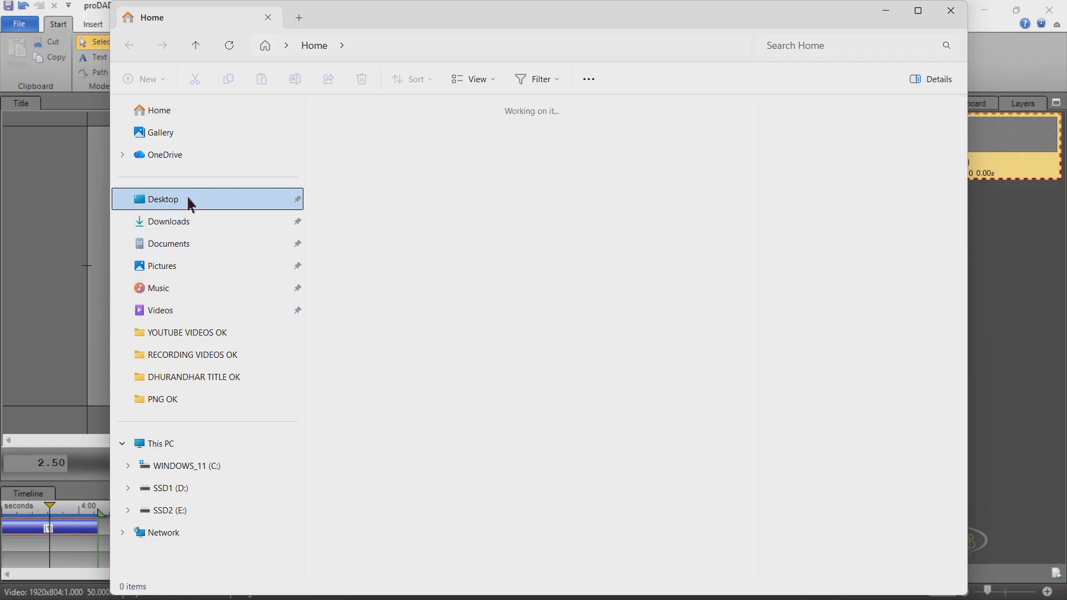
Place the cut-out logo TIFF from the Desktop folder into the title canvas, enlarge it and position it near the centre
{"action": "left_click_drag", "start_coordinate": [562, 9], "coordinate": [658, 10]}
{"action": "left_click", "coordinate": [729, 248]}
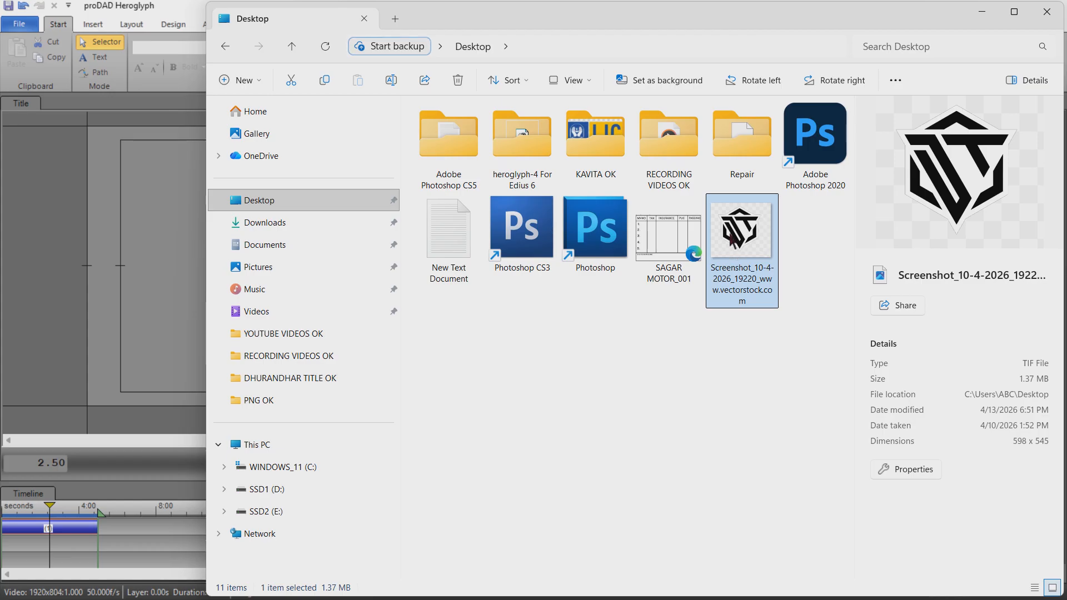
{"action": "left_click_drag", "start_coordinate": [741, 245], "coordinate": [171, 250]}
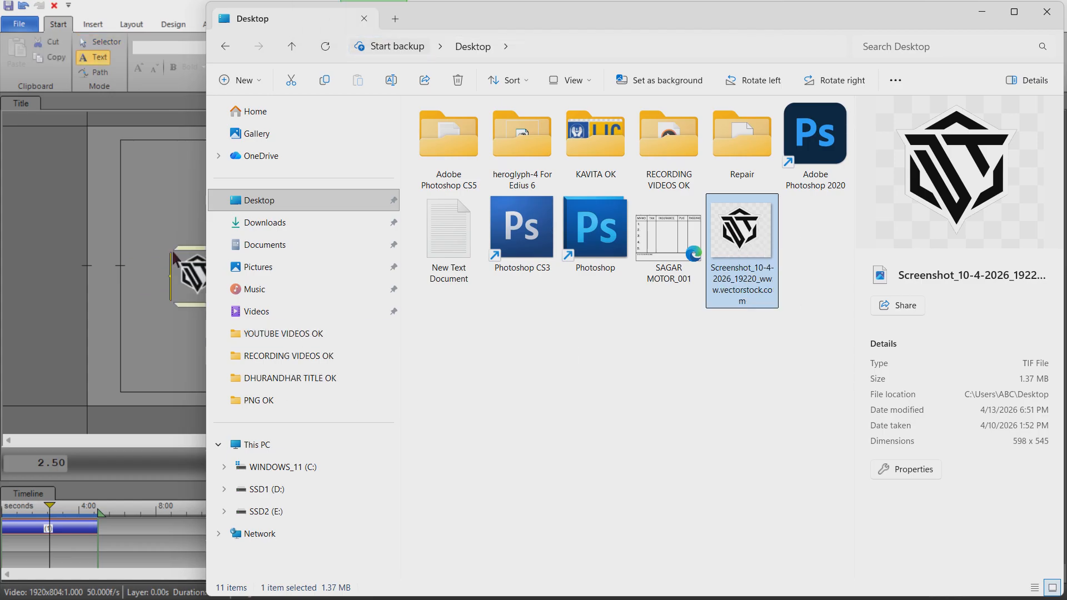
{"action": "left_click", "coordinate": [176, 249]}
{"action": "left_click_drag", "start_coordinate": [223, 301], "coordinate": [459, 353]}
{"action": "left_click_drag", "start_coordinate": [309, 342], "coordinate": [424, 277]}
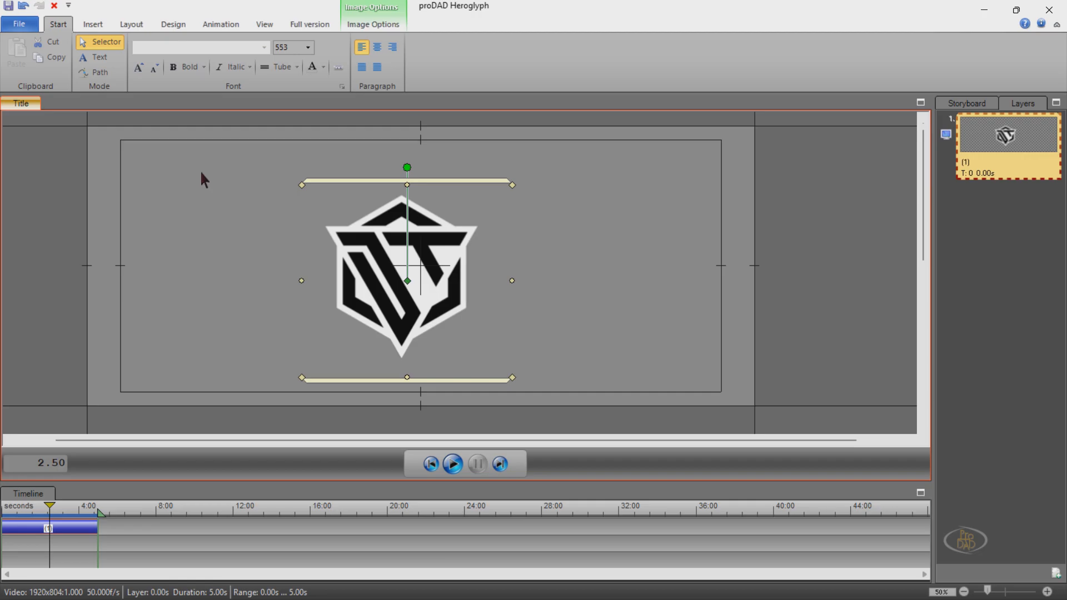
{"action": "left_click", "coordinate": [17, 27]}
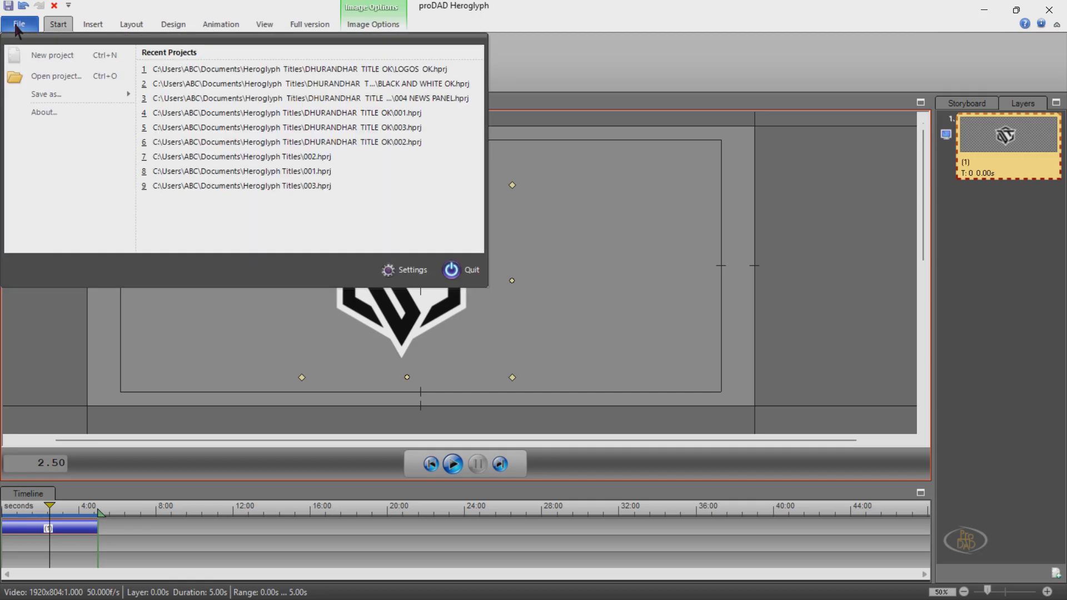
{"action": "left_click", "coordinate": [537, 258]}
{"action": "left_click", "coordinate": [292, 263]}
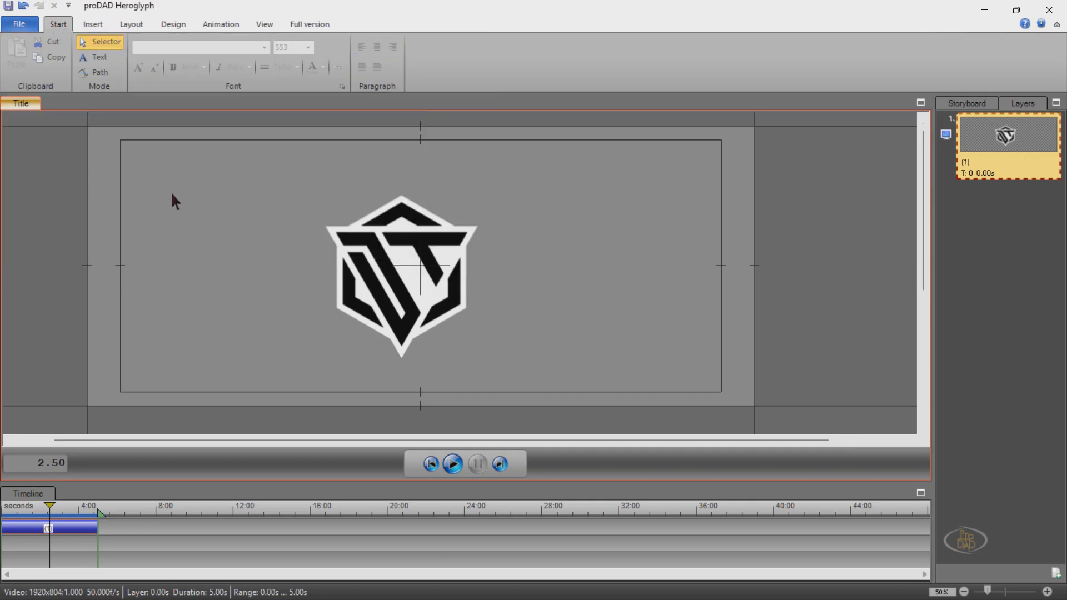
Insert a second copy of the logo as a graphic from the Desktop, enlarge it beside the first and delete it
{"action": "left_click", "coordinate": [92, 24]}
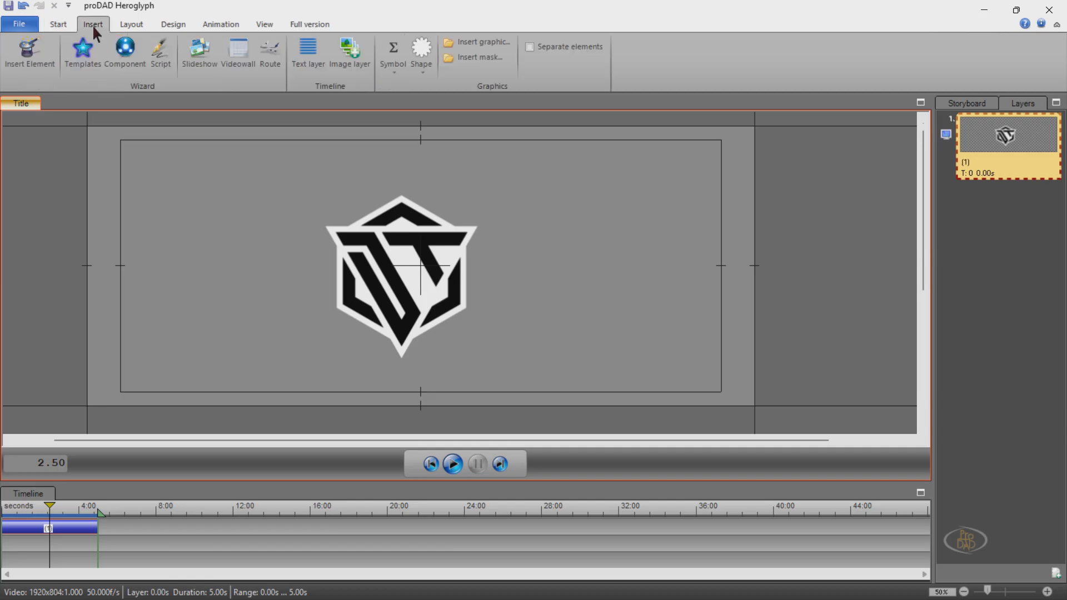
{"action": "left_click", "coordinate": [490, 41]}
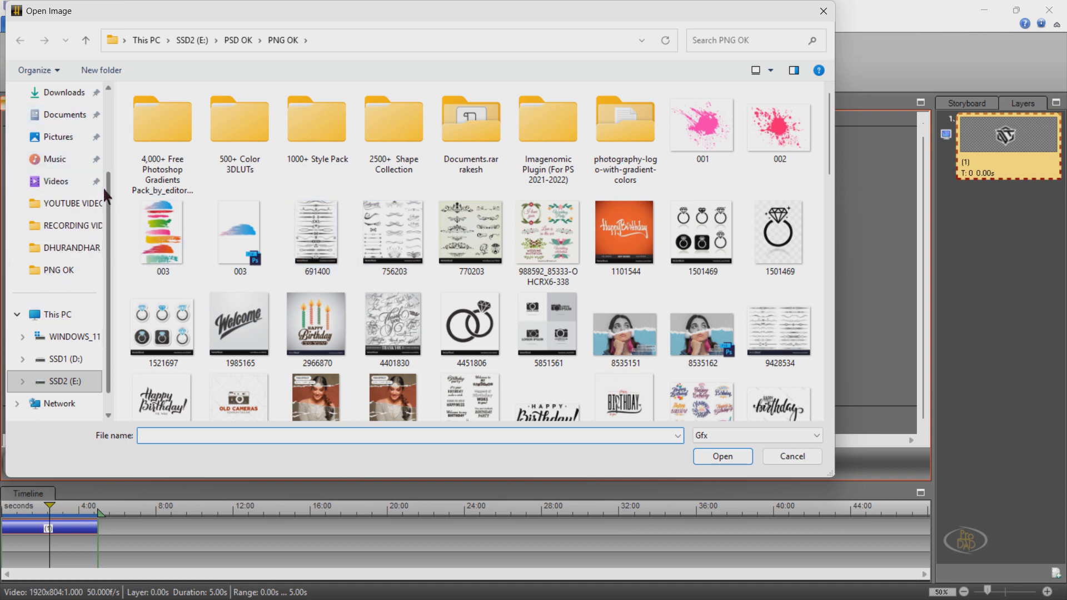
{"action": "scroll", "coordinate": [106, 189], "scroll_direction": "up", "scroll_amount": 1}
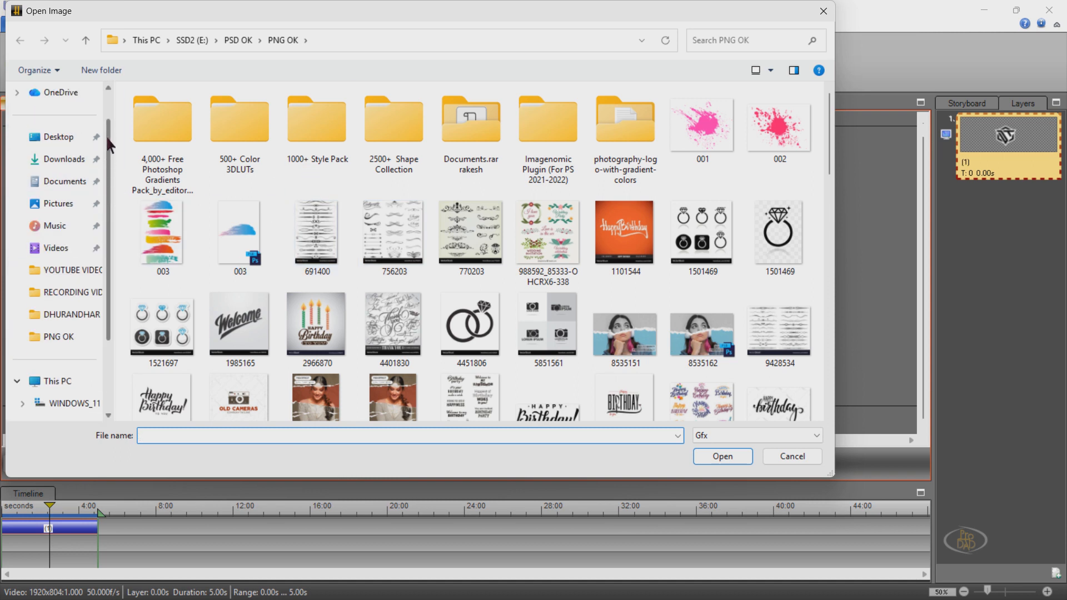
{"action": "left_click", "coordinate": [61, 140]}
{"action": "left_click", "coordinate": [542, 137]}
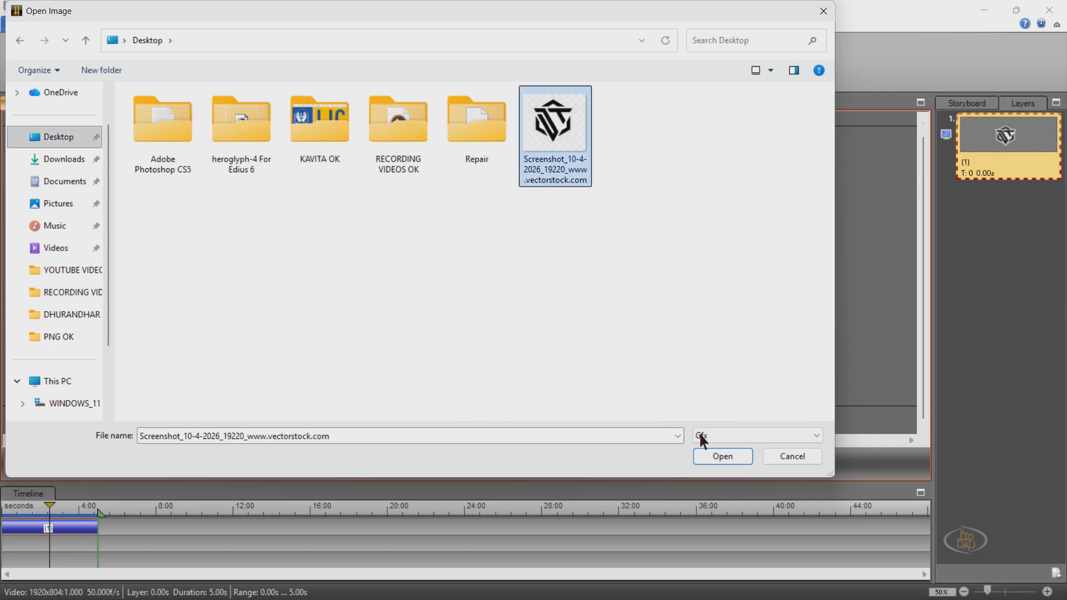
{"action": "left_click", "coordinate": [739, 453]}
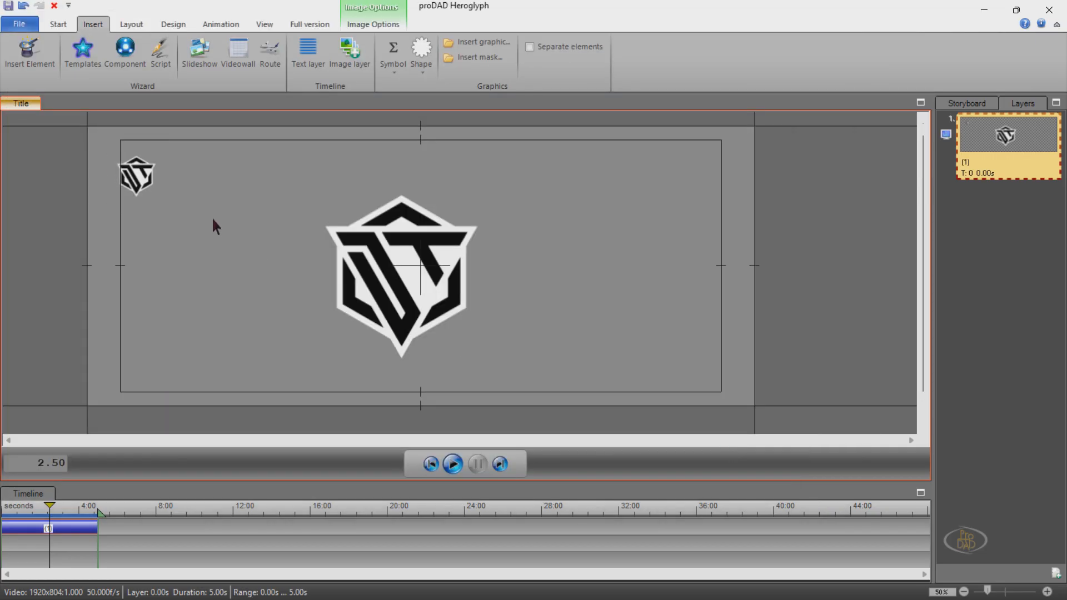
{"action": "left_click_drag", "start_coordinate": [163, 199], "coordinate": [308, 286]}
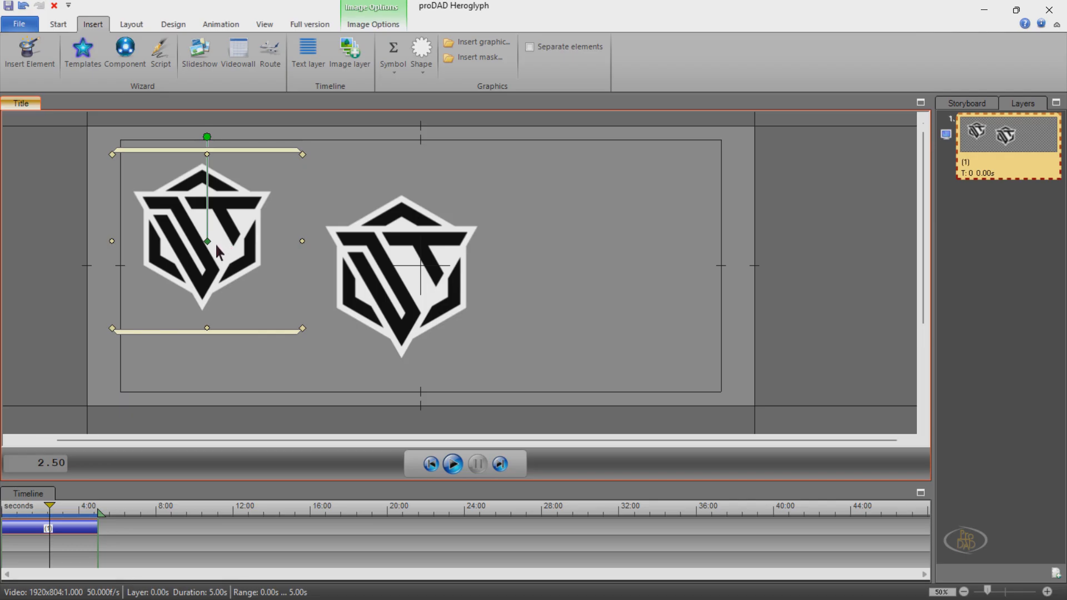
{"action": "key", "text": "Delete"}
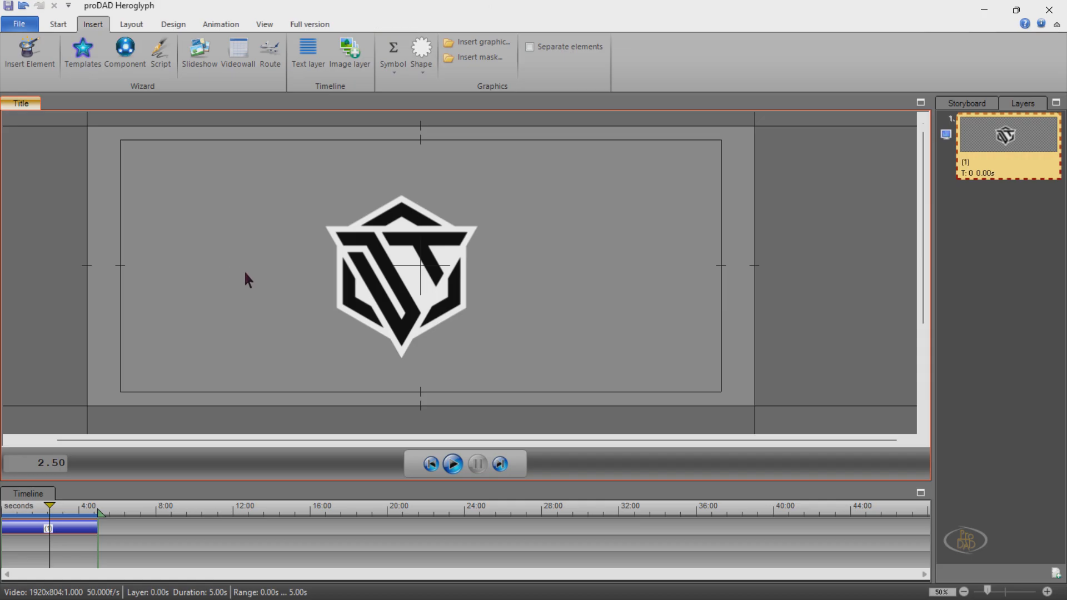
Shrink the remaining logo slightly and place it left of the title's centre
{"action": "left_click", "coordinate": [376, 202]}
{"action": "left_click_drag", "start_coordinate": [512, 183], "coordinate": [485, 210]}
{"action": "left_click_drag", "start_coordinate": [421, 282], "coordinate": [346, 234]}
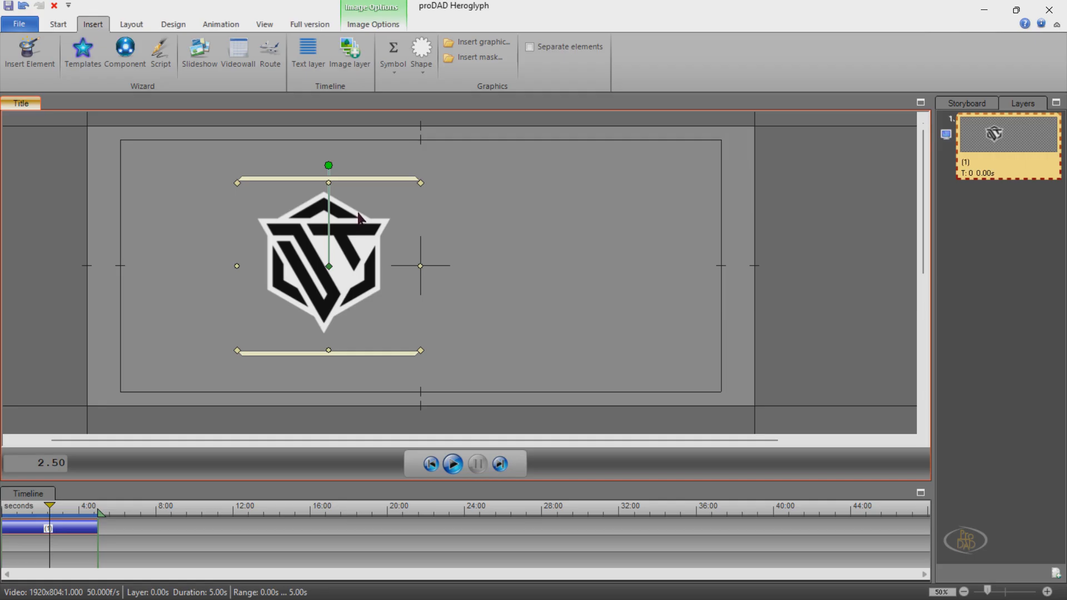
{"action": "left_click_drag", "start_coordinate": [359, 216], "coordinate": [374, 212]}
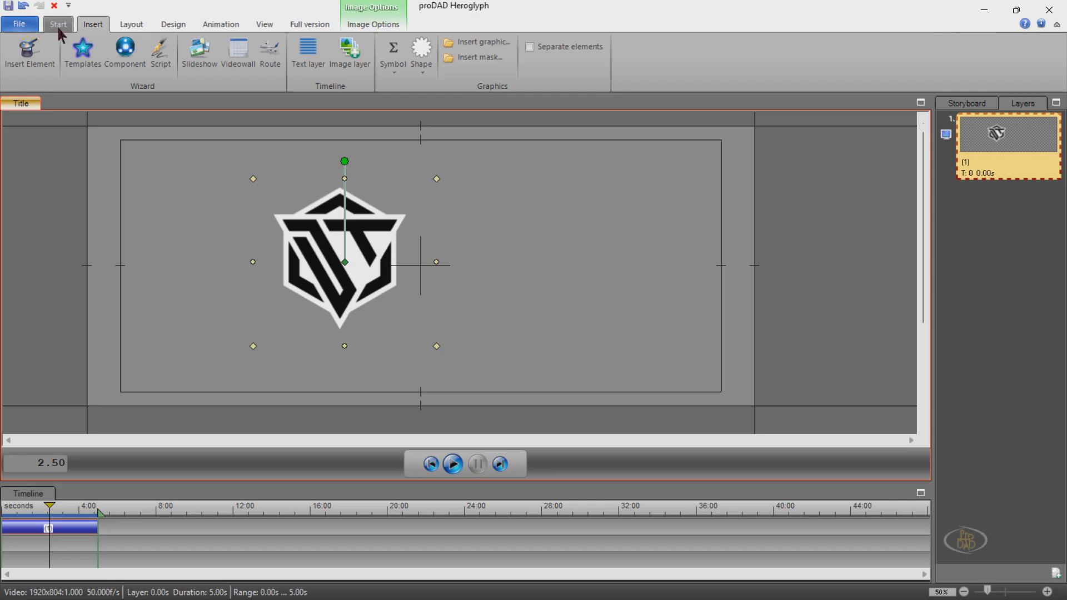
Try a yellow single-colour fill on the logo's surface in the advanced design options, and restore its original image fill
{"action": "left_click", "coordinate": [54, 23]}
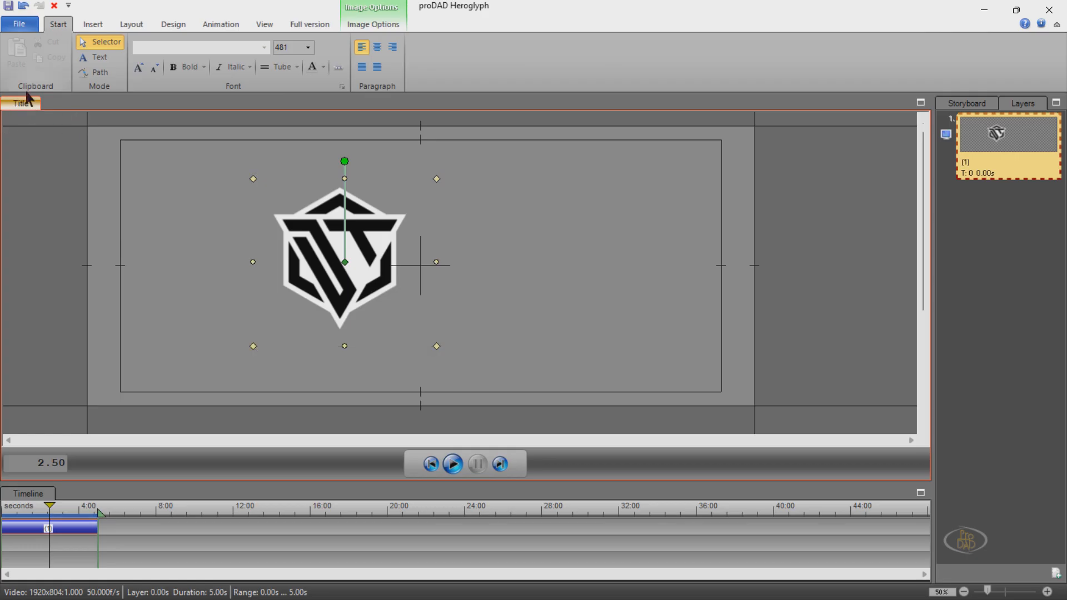
{"action": "left_click", "coordinate": [311, 69]}
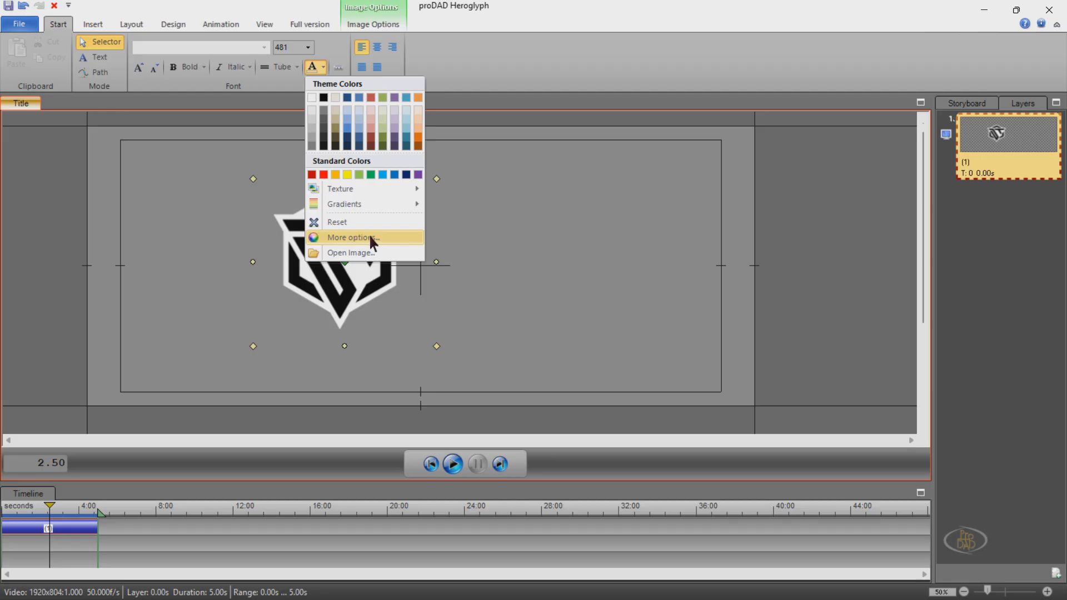
{"action": "left_click", "coordinate": [369, 235]}
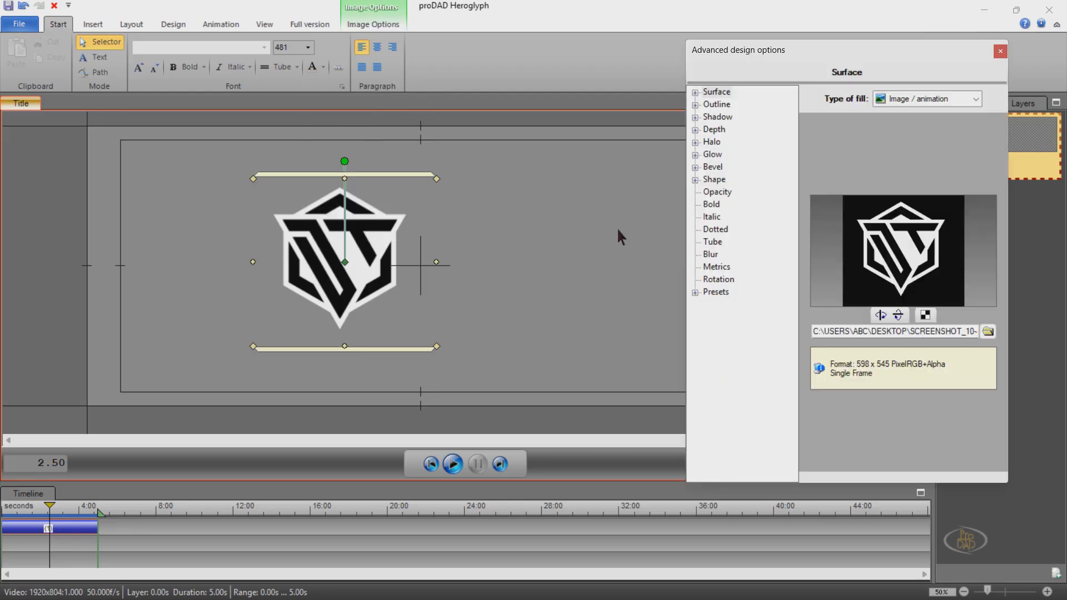
{"action": "left_click_drag", "start_coordinate": [749, 51], "coordinate": [659, 46]}
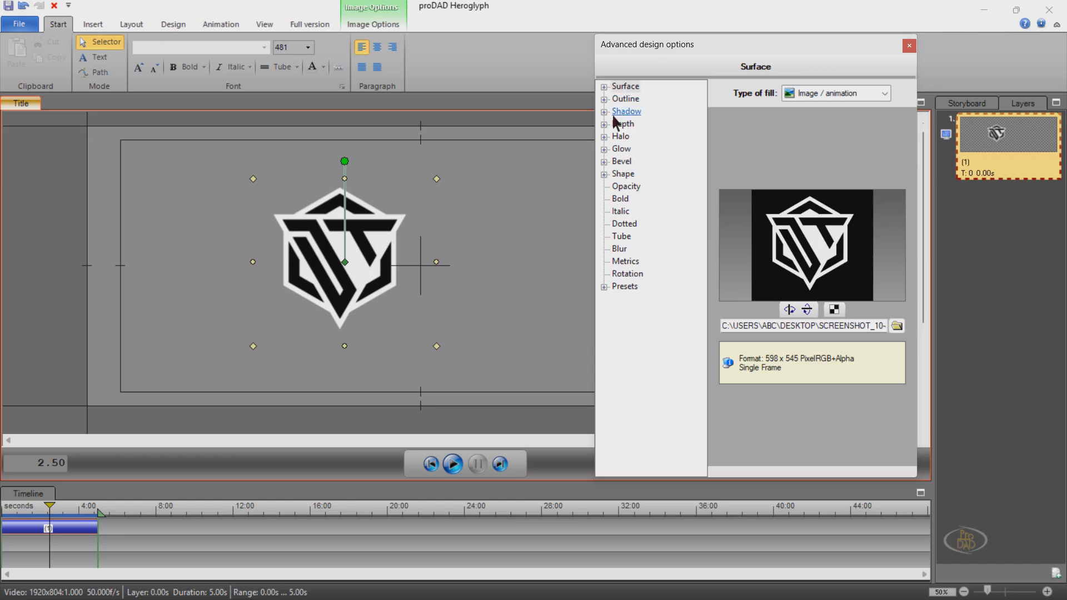
{"action": "left_click", "coordinate": [626, 243]}
{"action": "left_click", "coordinate": [835, 92]}
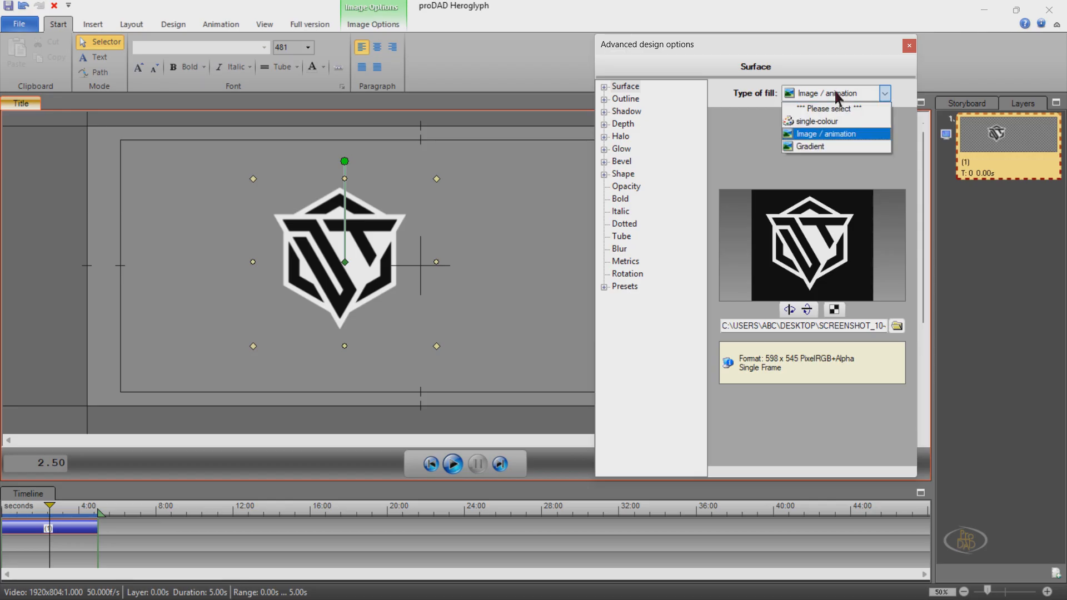
{"action": "left_click", "coordinate": [826, 124]}
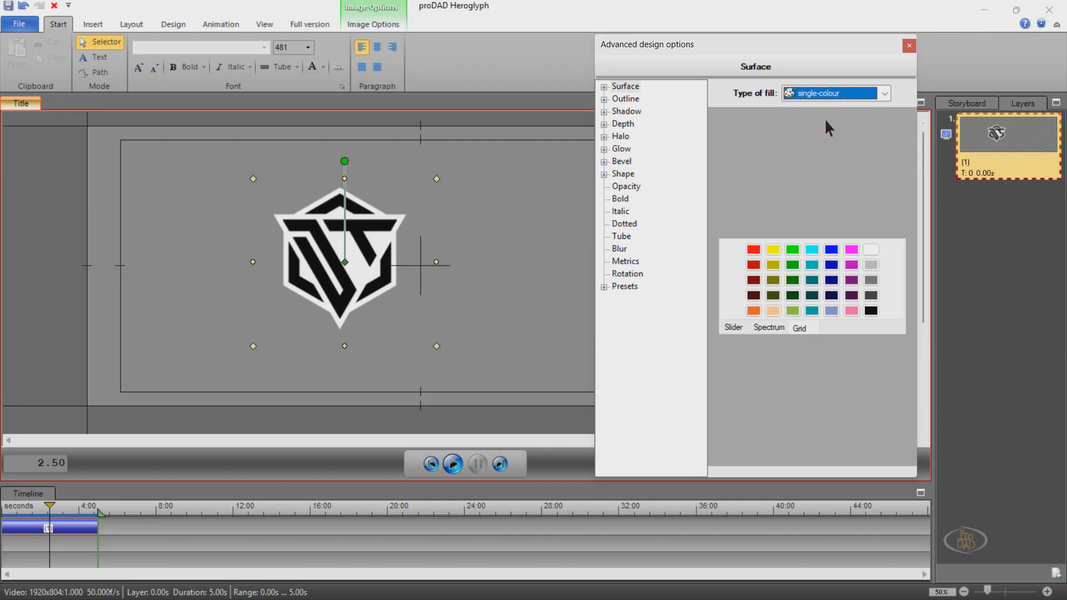
{"action": "left_click", "coordinate": [773, 250]}
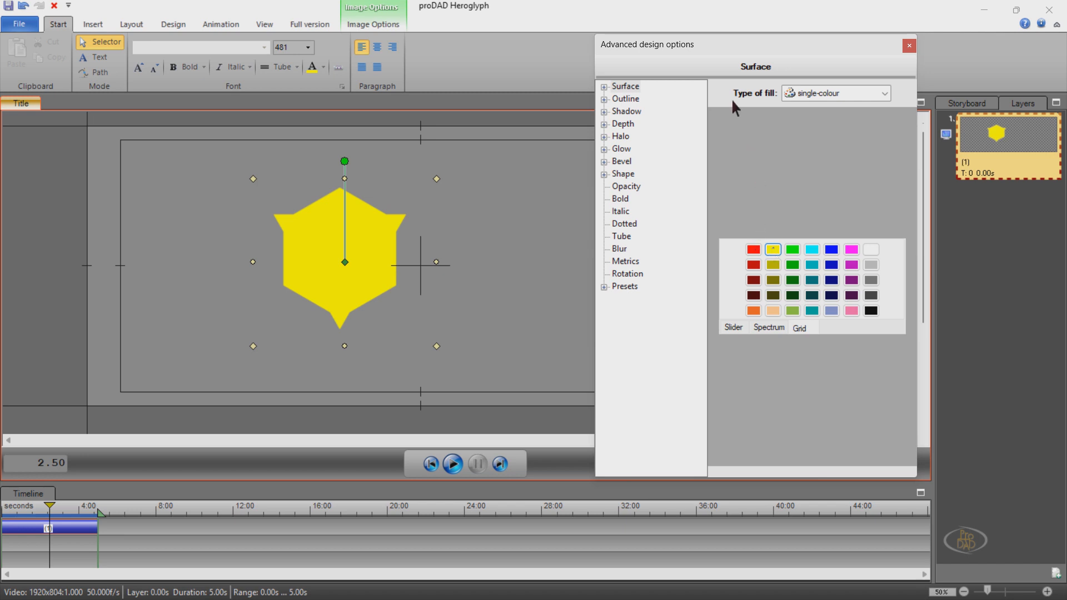
{"action": "left_click", "coordinate": [843, 91]}
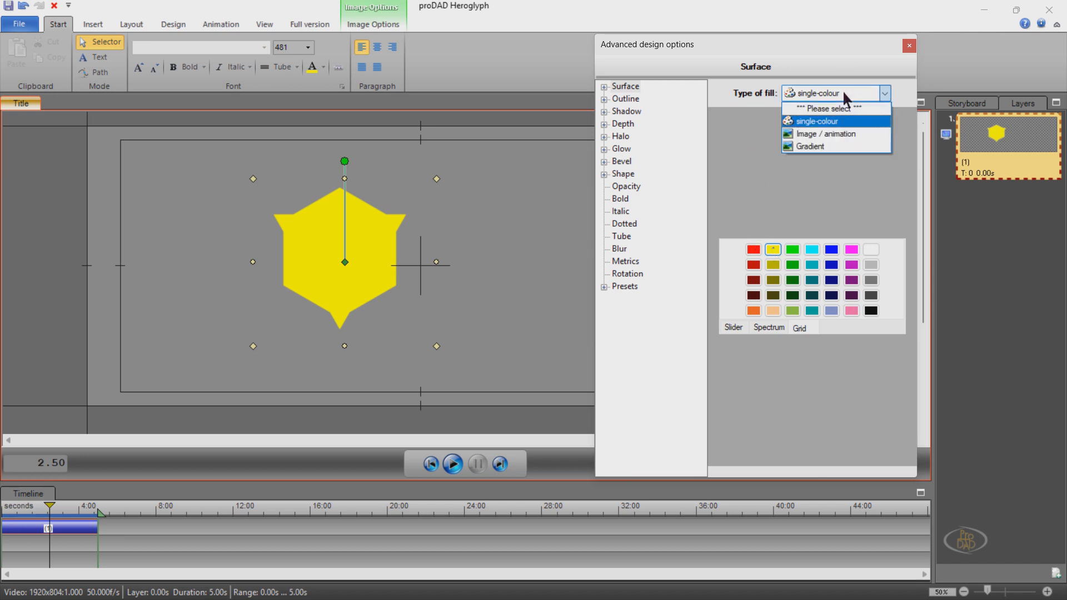
{"action": "left_click", "coordinate": [831, 136]}
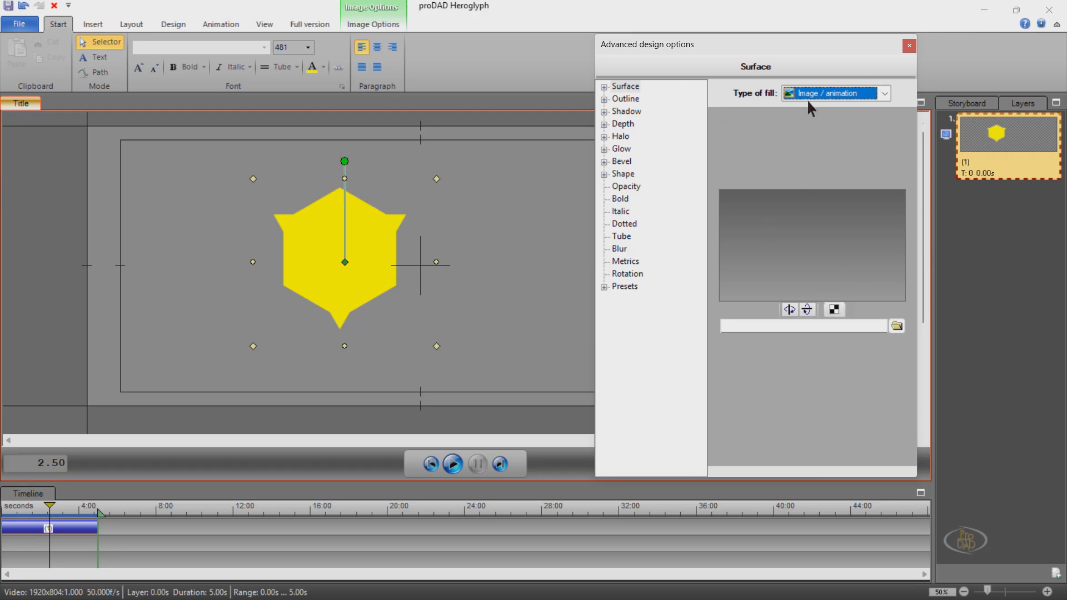
{"action": "left_click", "coordinate": [910, 45]}
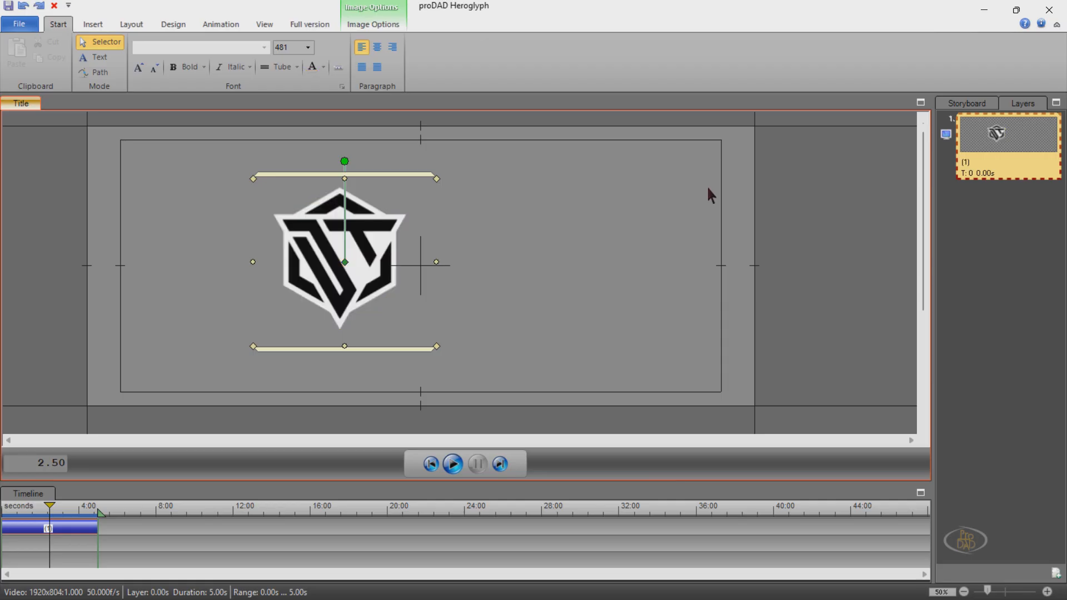
Add a far soft shadow to the logo in the advanced design options, comparing several directions and ending with straight down
{"action": "left_click", "coordinate": [311, 64]}
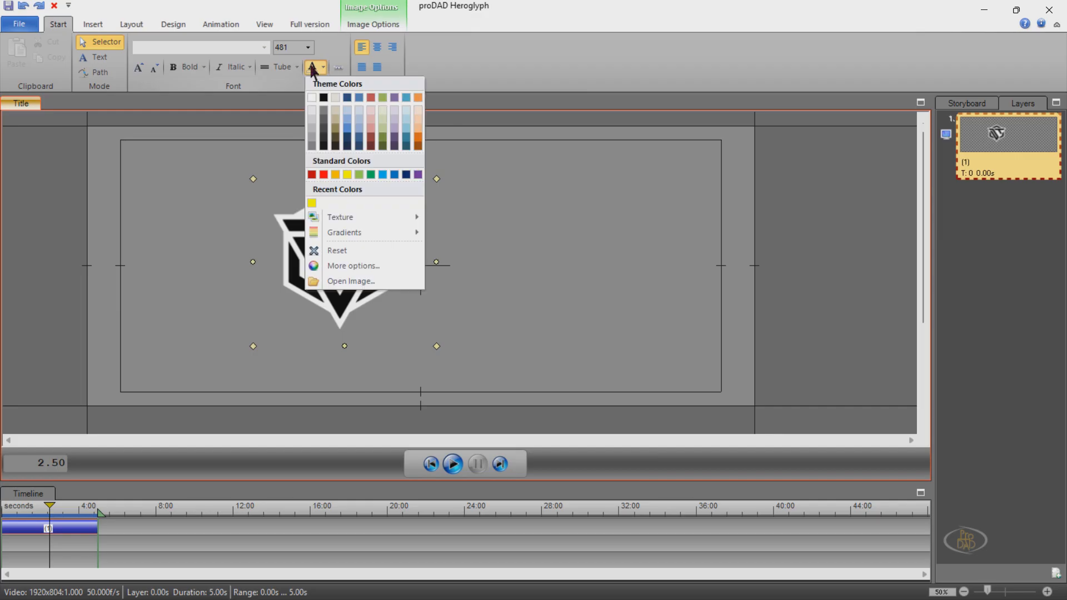
{"action": "left_click", "coordinate": [352, 264]}
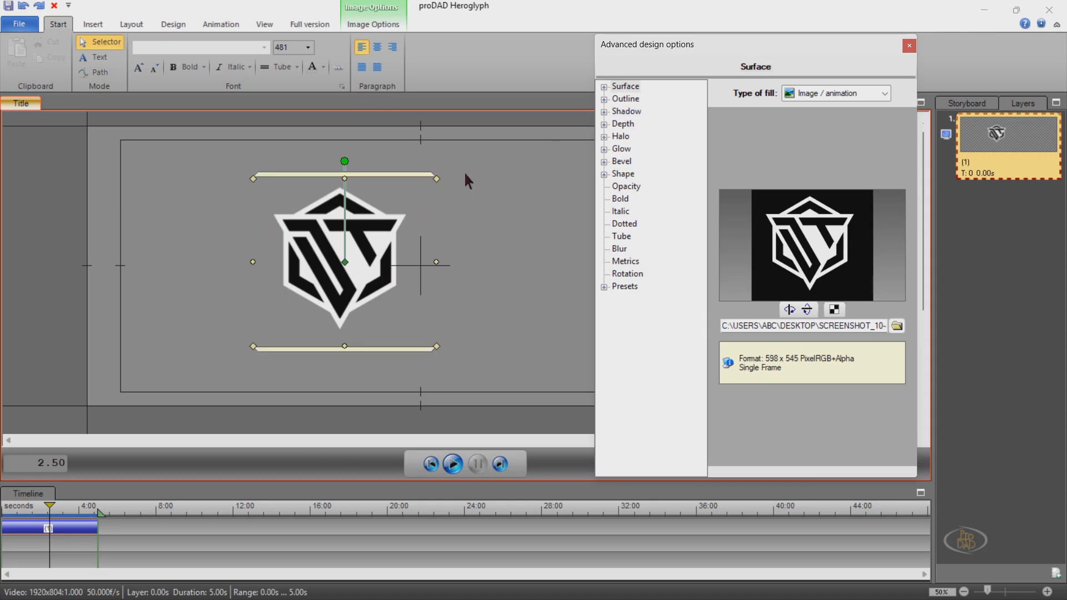
{"action": "left_click", "coordinate": [631, 113]}
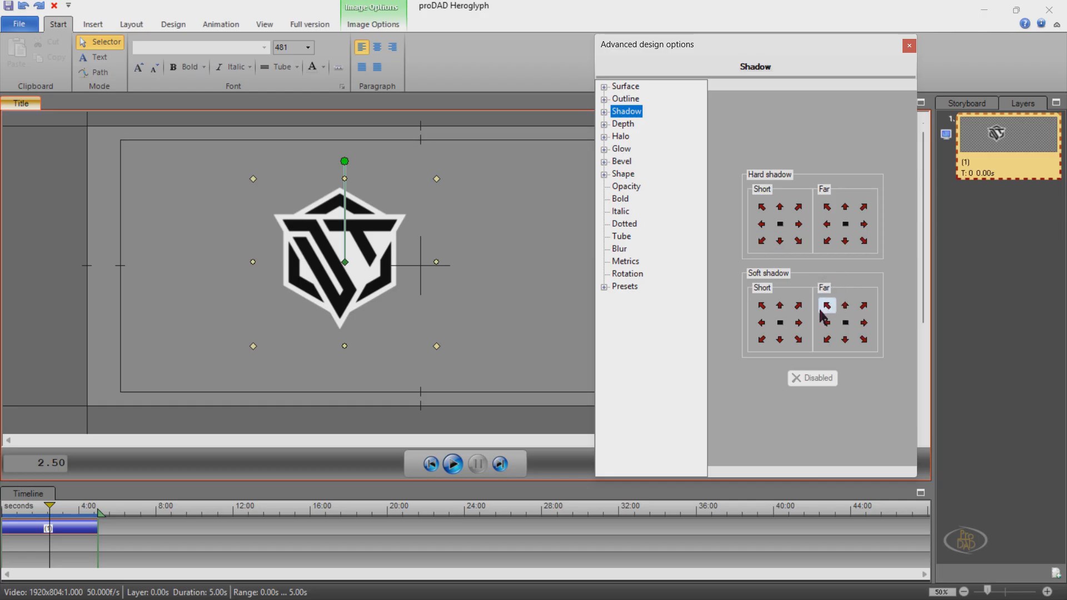
{"action": "left_click", "coordinate": [845, 322]}
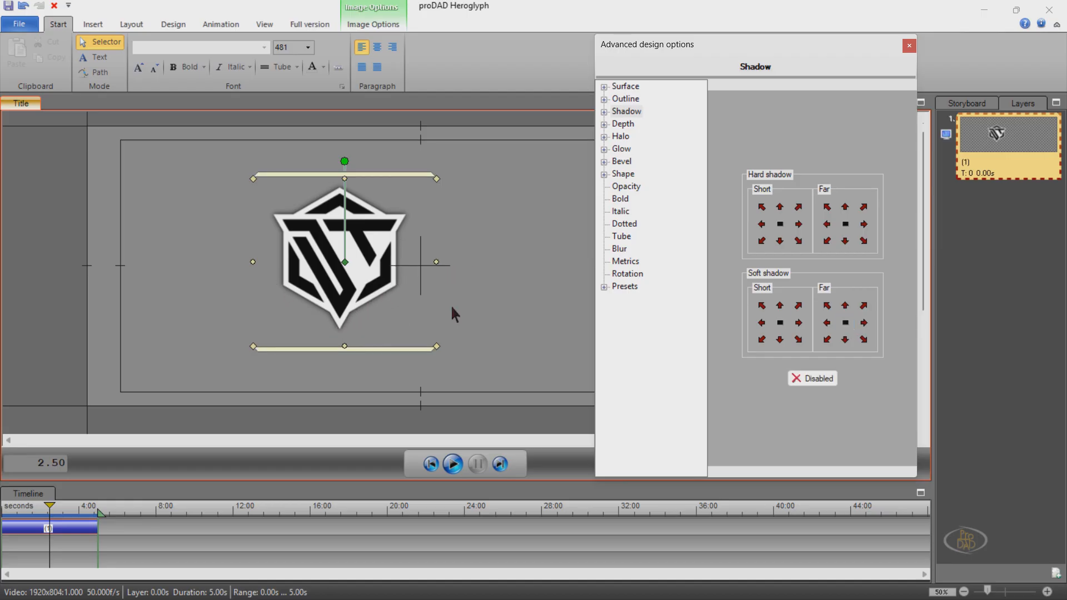
{"action": "left_click", "coordinate": [863, 341]}
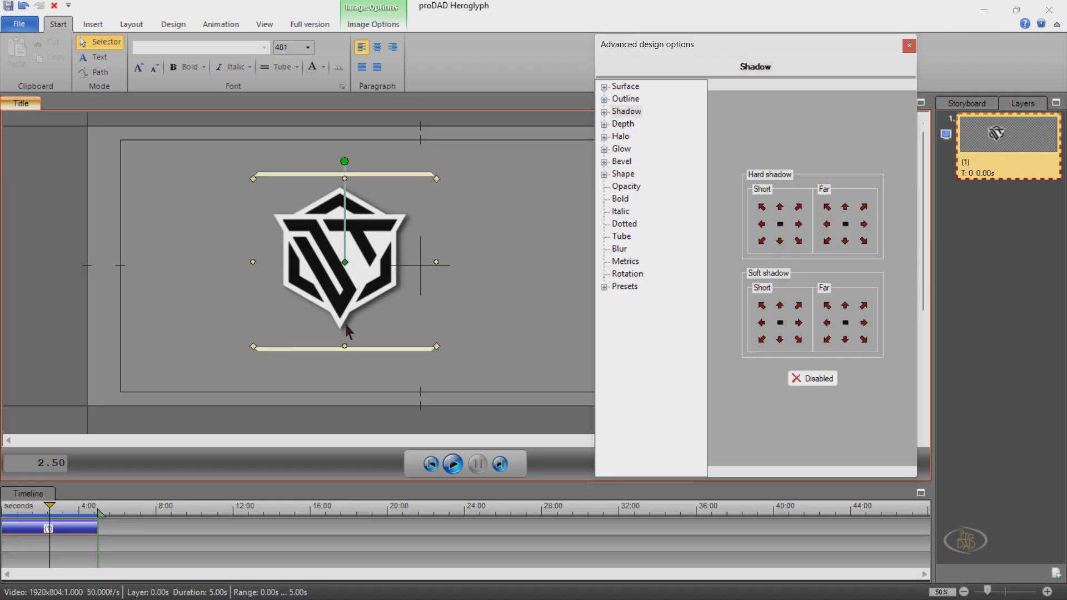
{"action": "left_click", "coordinate": [827, 339]}
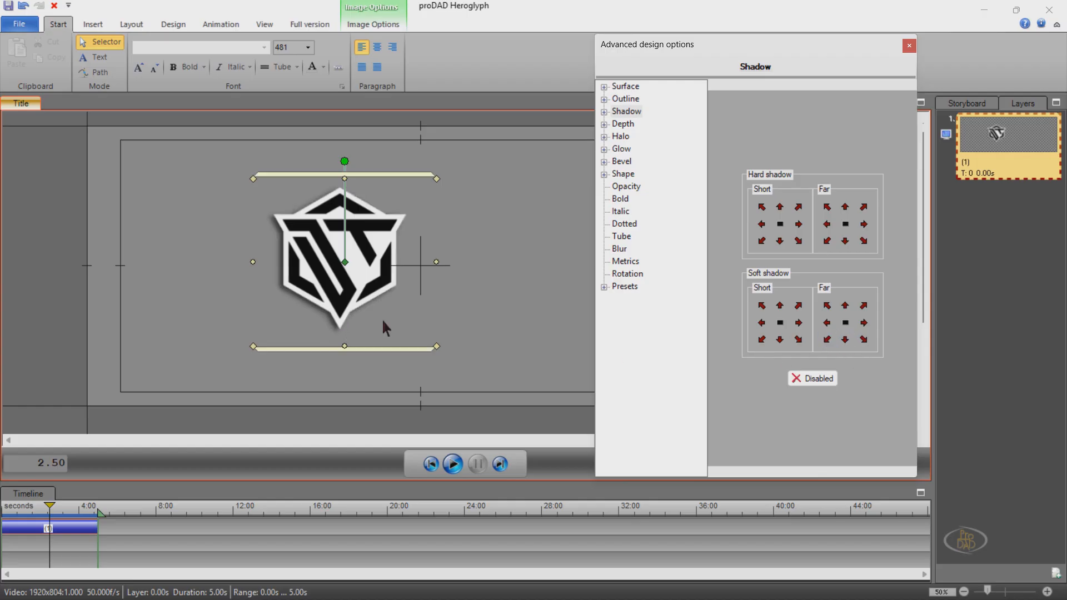
{"action": "left_click", "coordinate": [845, 340]}
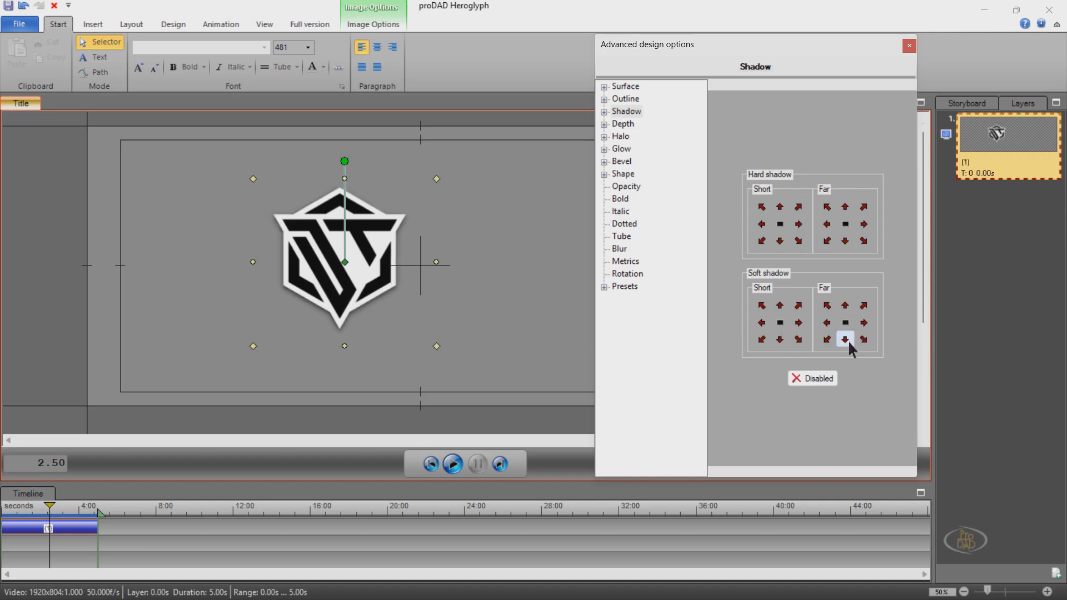
{"action": "left_click", "coordinate": [864, 339]}
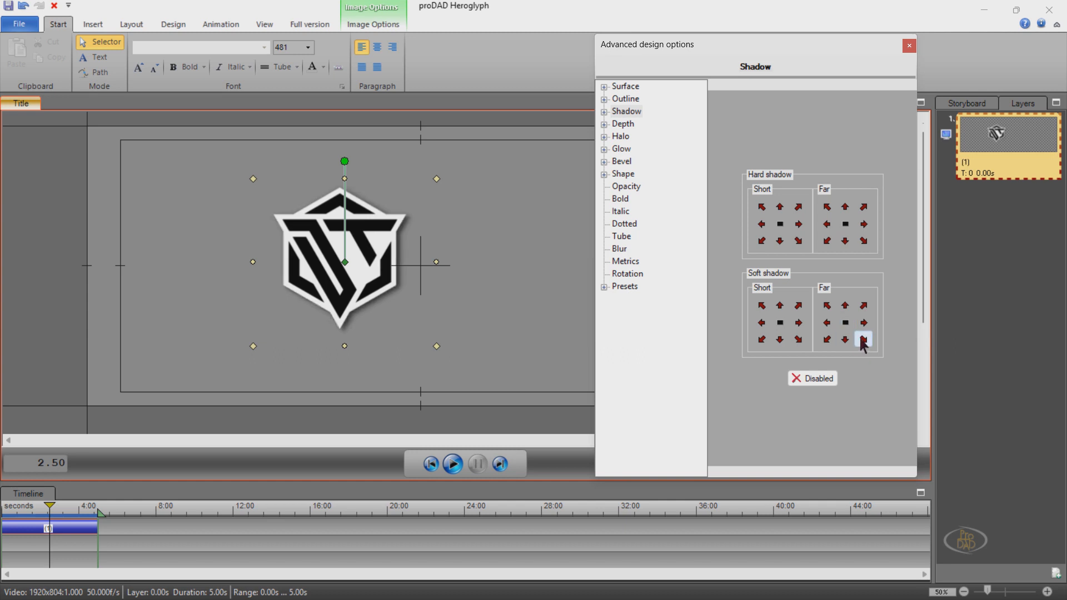
{"action": "left_click", "coordinate": [840, 341]}
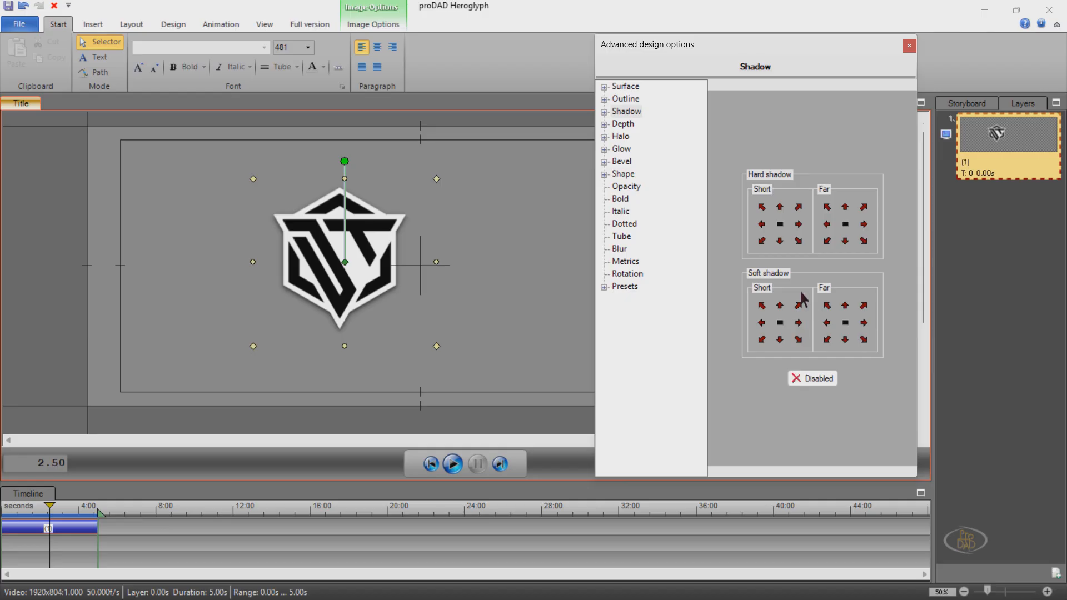
Extend the logo's soft shadow to a distance of 18.2 at an angle of 182.4° and close the advanced design options
{"action": "left_click", "coordinate": [605, 112]}
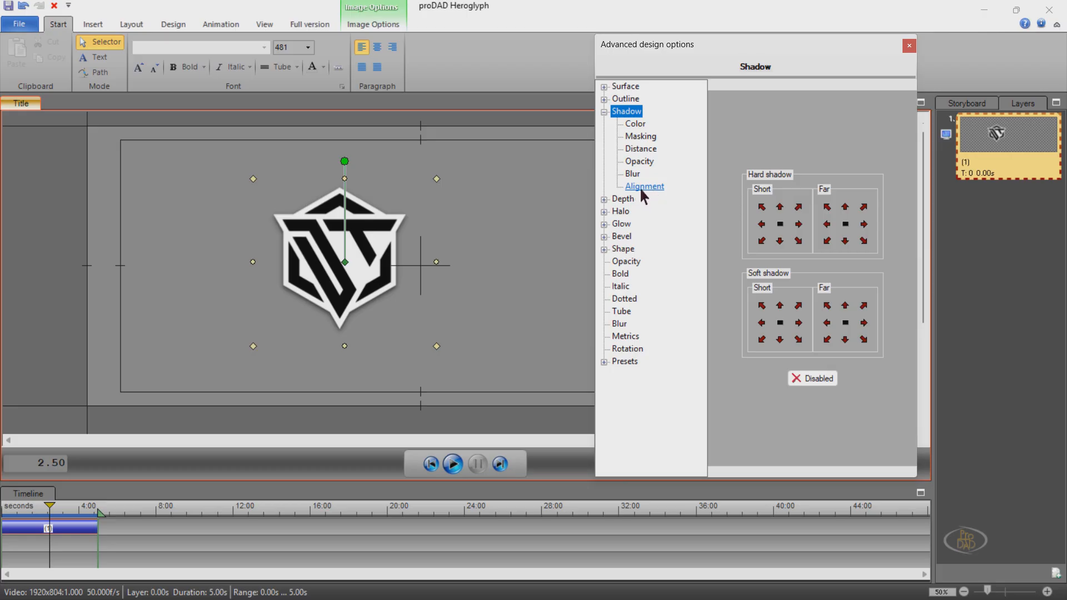
{"action": "left_click", "coordinate": [635, 124]}
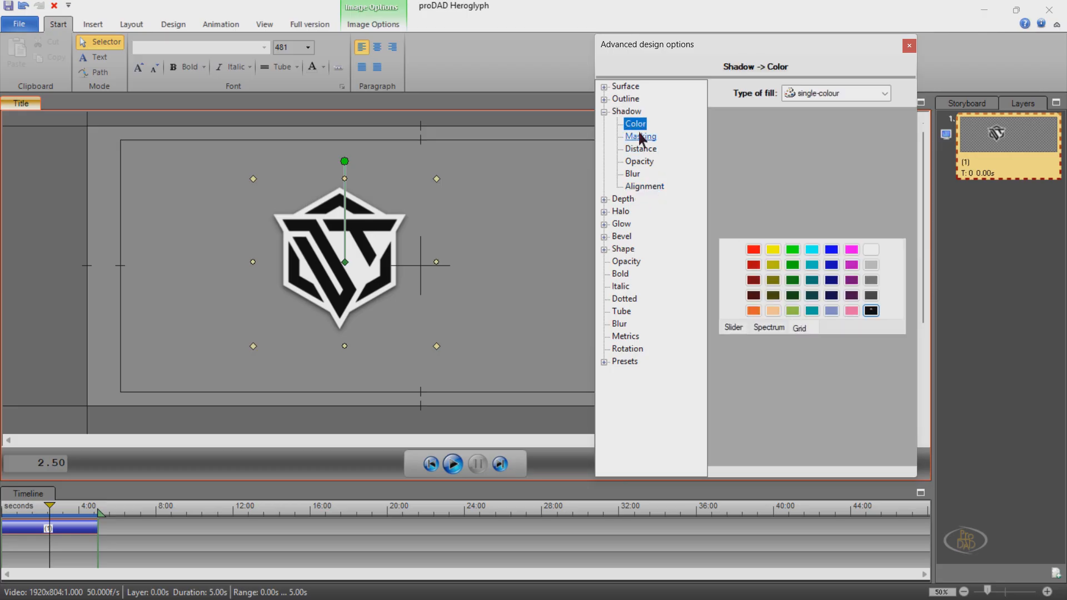
{"action": "left_click", "coordinate": [641, 137]}
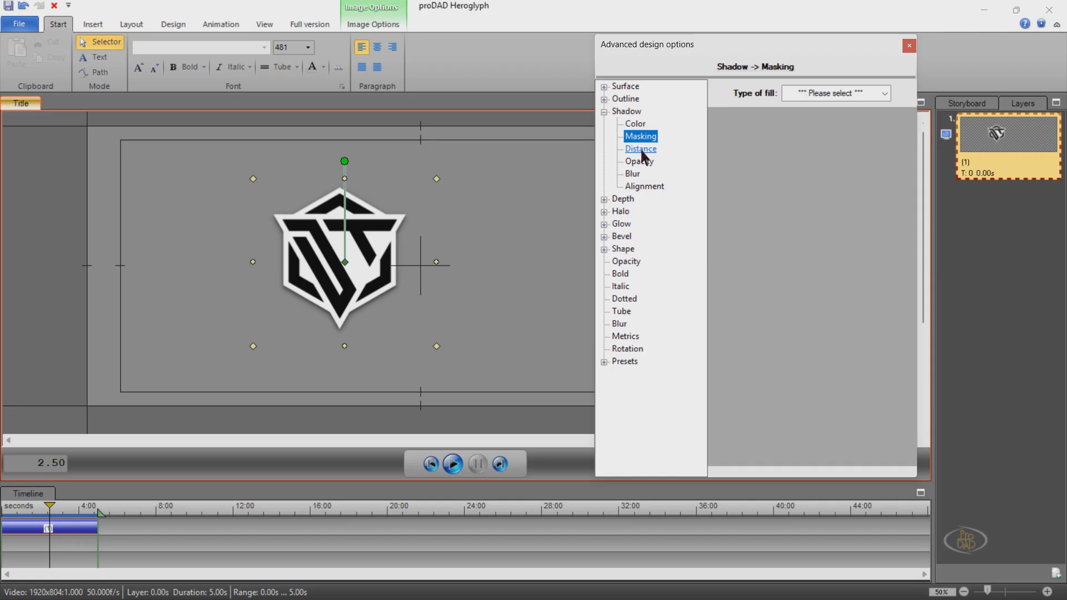
{"action": "left_click", "coordinate": [640, 149]}
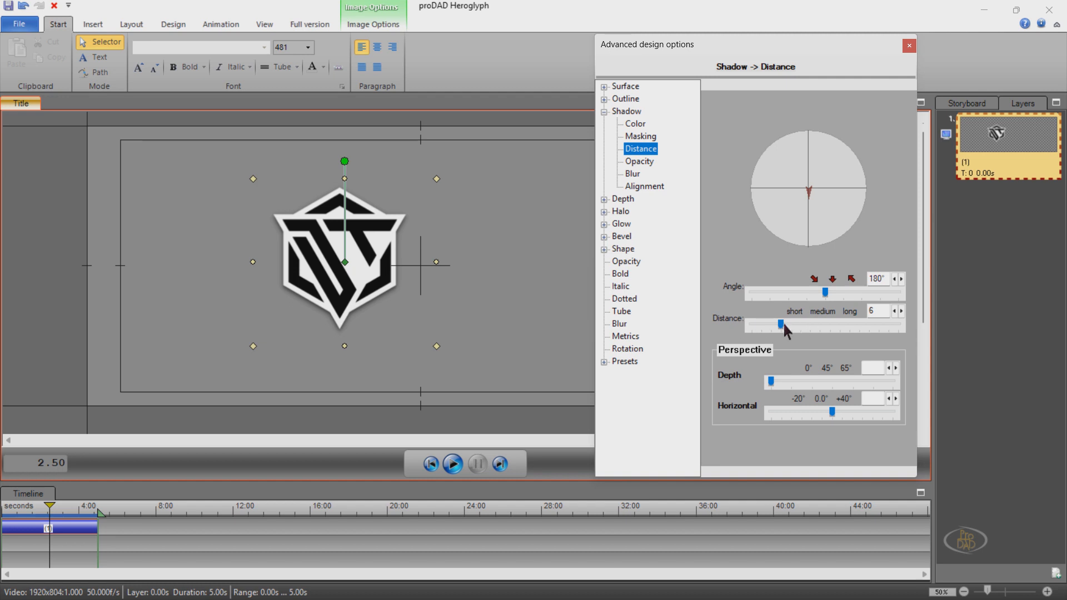
{"action": "mouse_move", "coordinate": [782, 326]}
{"action": "left_mouse_down"}
{"action": "mouse_move", "coordinate": [896, 323]}
{"action": "mouse_move", "coordinate": [745, 322]}
{"action": "mouse_move", "coordinate": [800, 325]}
{"action": "left_mouse_up"}
{"action": "left_click_drag", "start_coordinate": [809, 205], "coordinate": [810, 230]}
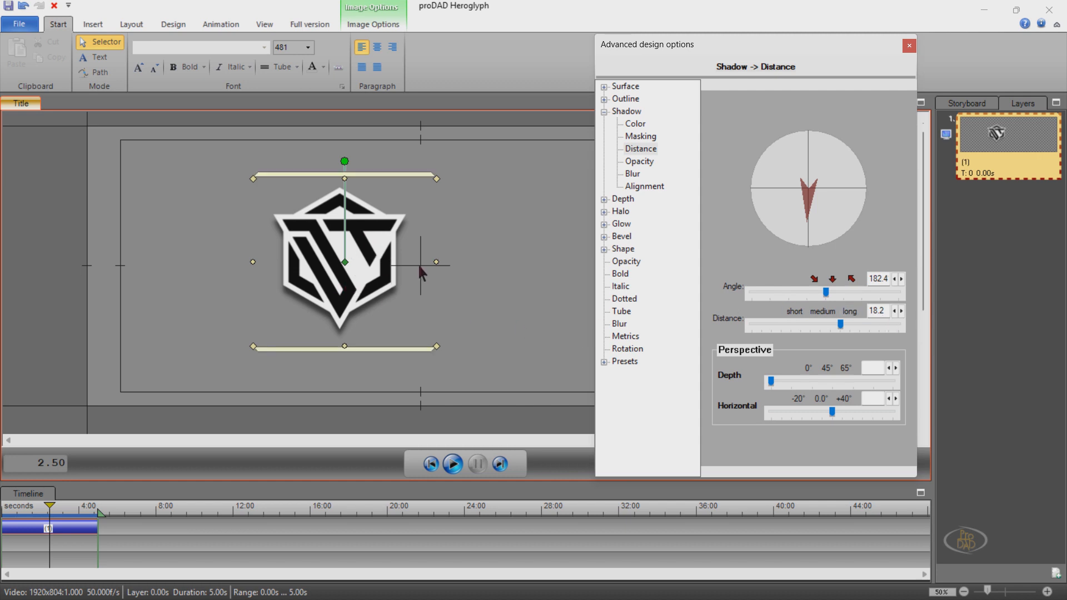
{"action": "left_click", "coordinate": [604, 111]}
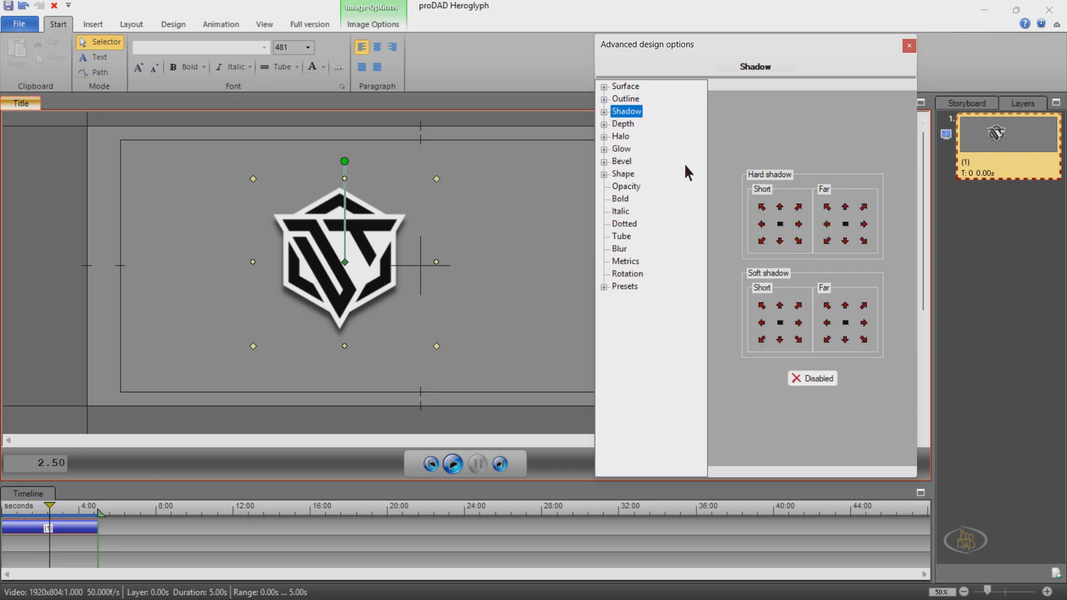
{"action": "left_click", "coordinate": [909, 47]}
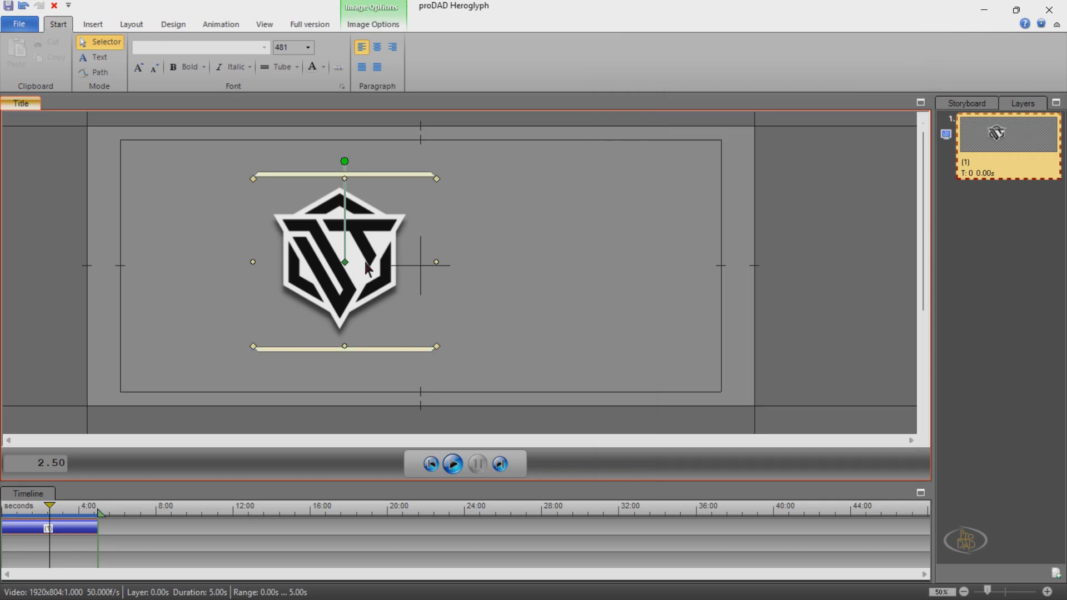
Try enlarging the logo from its corner to a size of 531, and undo the resize
{"action": "left_click", "coordinate": [553, 294]}
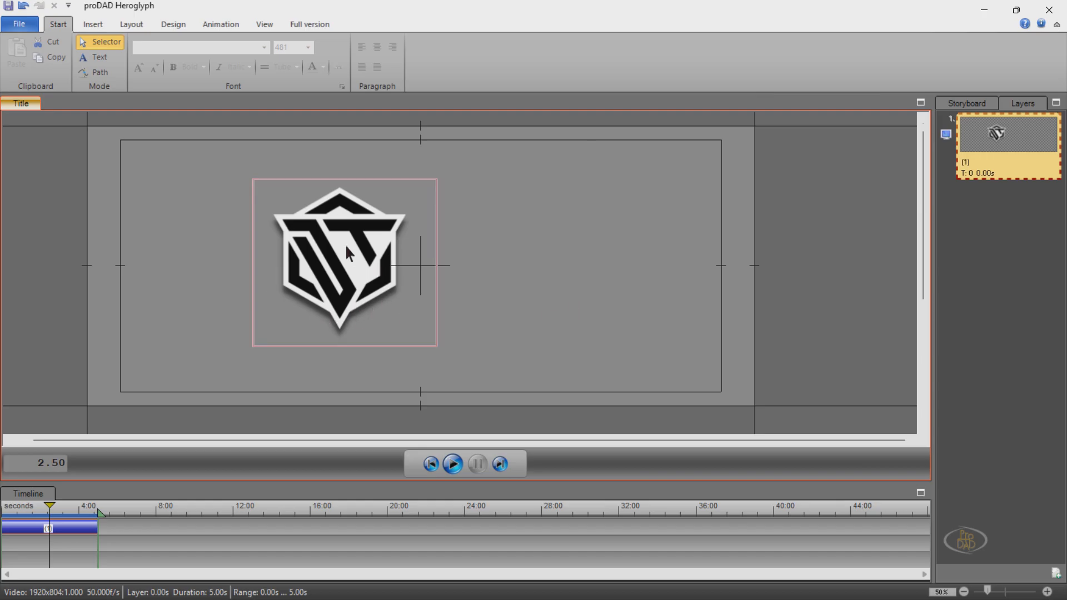
{"action": "left_click", "coordinate": [397, 233]}
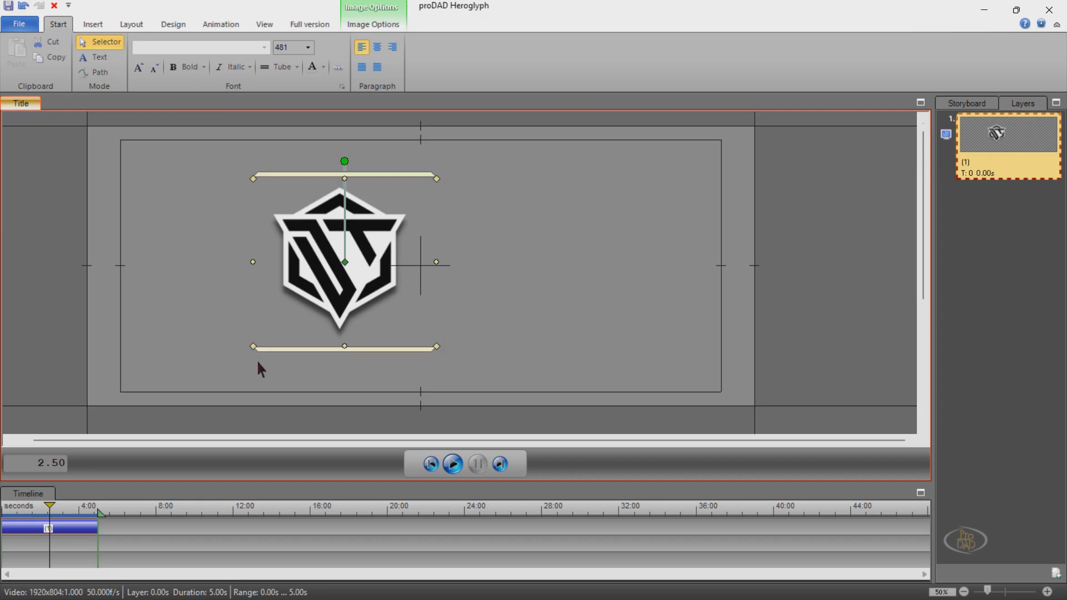
{"action": "left_click_drag", "start_coordinate": [436, 176], "coordinate": [485, 281]}
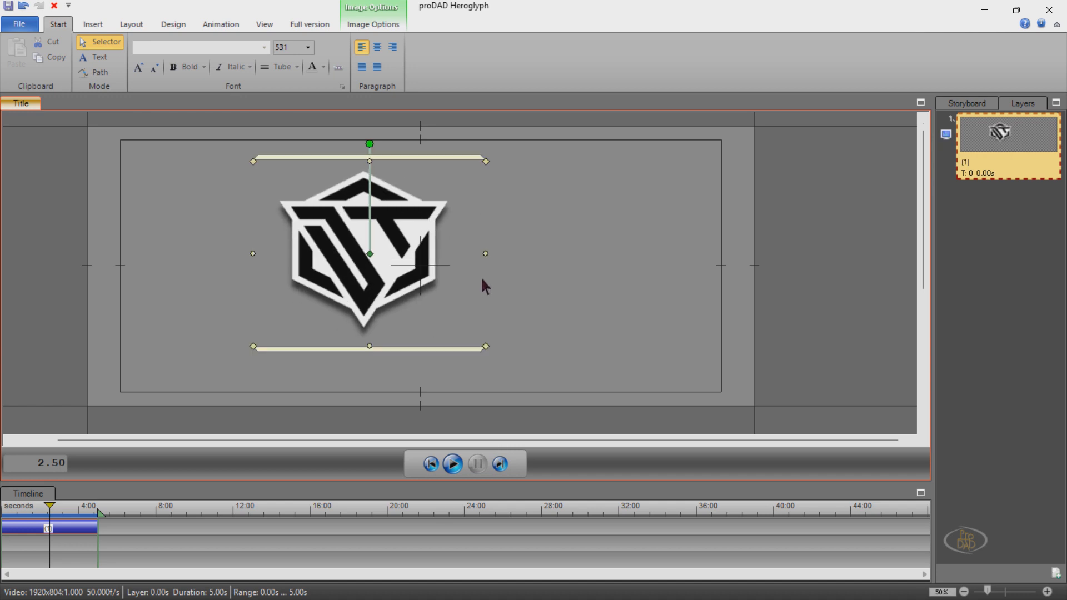
{"action": "key", "text": "ctrl+z"}
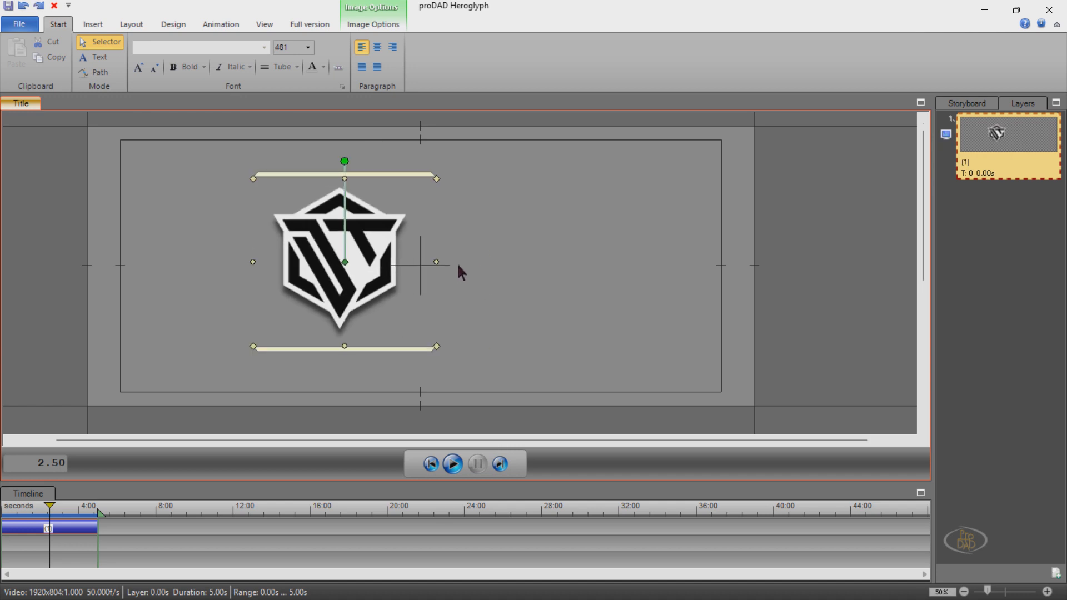
Experiment with the logo's size, position and rotation, undo the rotation, and shrink the logo to a size of 365
{"action": "left_click", "coordinate": [436, 176]}
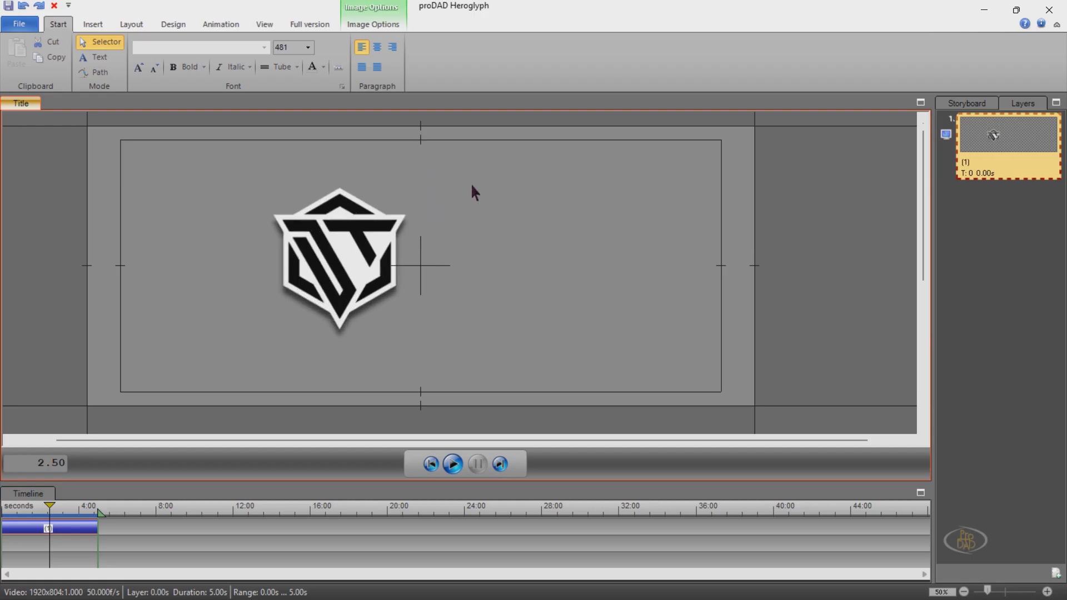
{"action": "key", "text": "ctrl+y"}
{"action": "left_click_drag", "start_coordinate": [408, 161], "coordinate": [391, 206]}
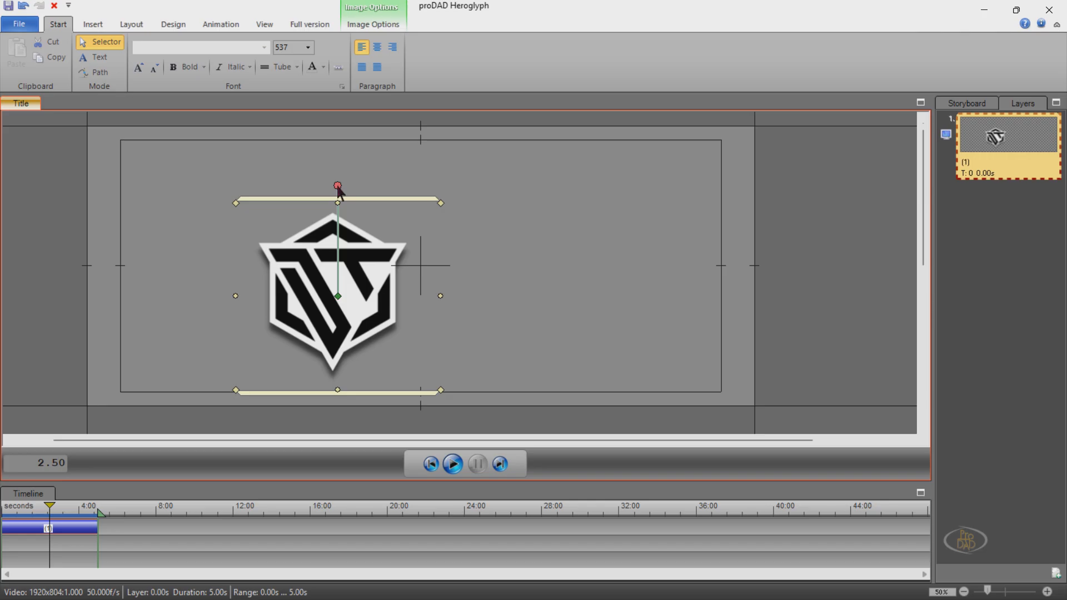
{"action": "left_click_drag", "start_coordinate": [337, 188], "coordinate": [311, 177]}
{"action": "key", "text": "ctrl+z"}
{"action": "left_click_drag", "start_coordinate": [441, 200], "coordinate": [407, 285]}
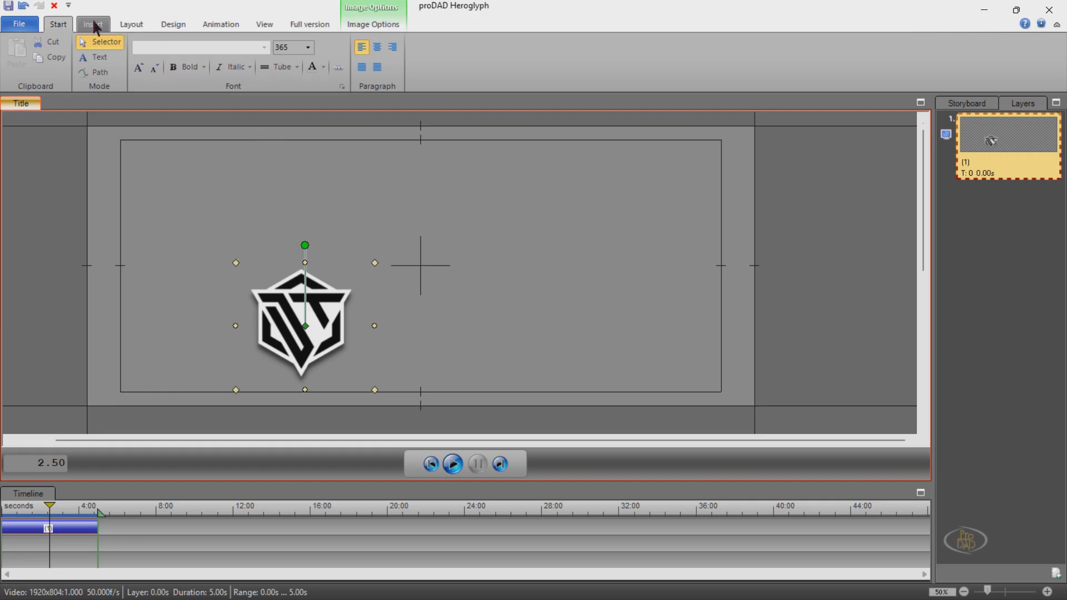
Centre the logo horizontally and vertically in the title and deselect it
{"action": "left_click", "coordinate": [131, 26]}
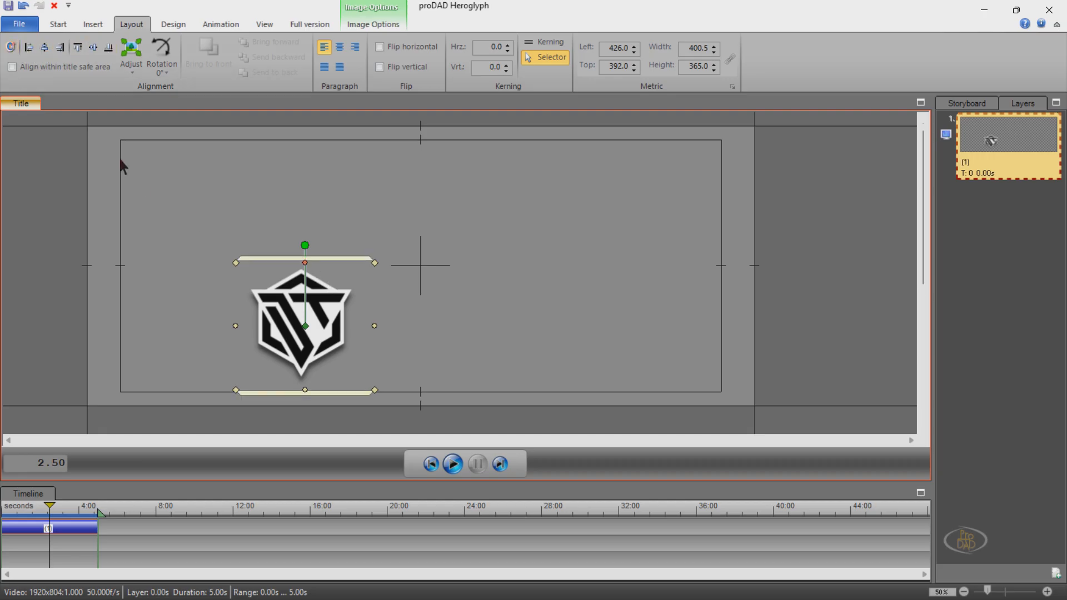
{"action": "left_click", "coordinate": [10, 47]}
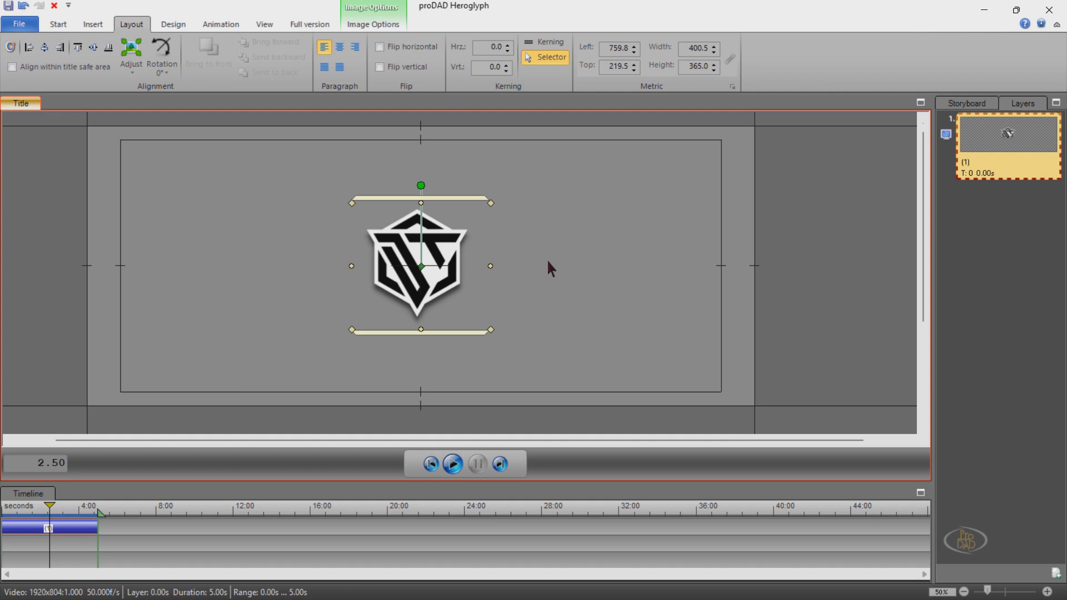
{"action": "left_click", "coordinate": [339, 354]}
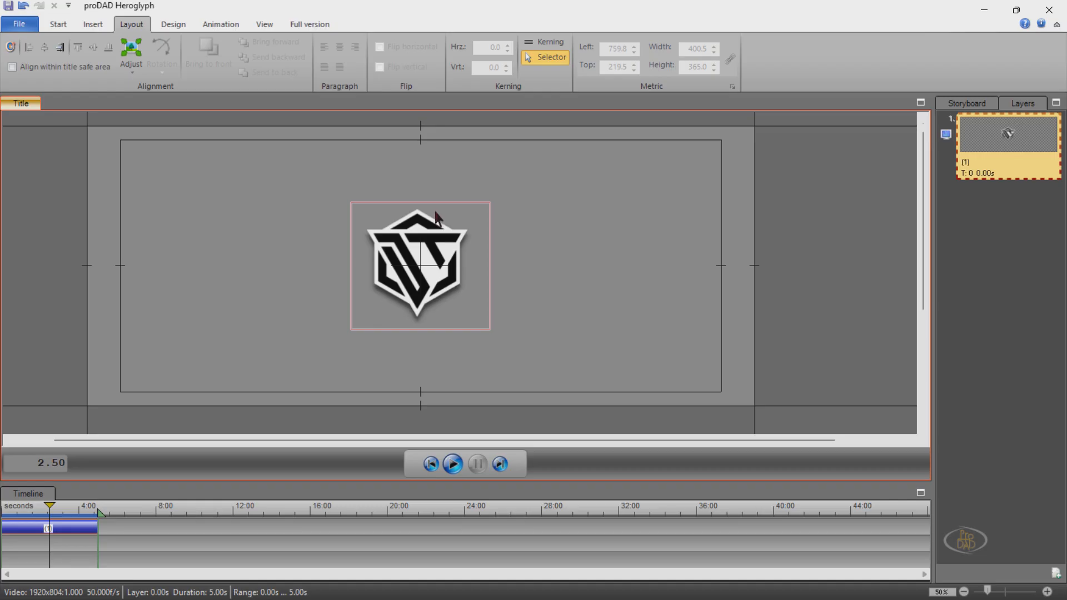
Nudge the logo straight up until its top position is 126.5, and deselect it
{"action": "left_click", "coordinate": [431, 273]}
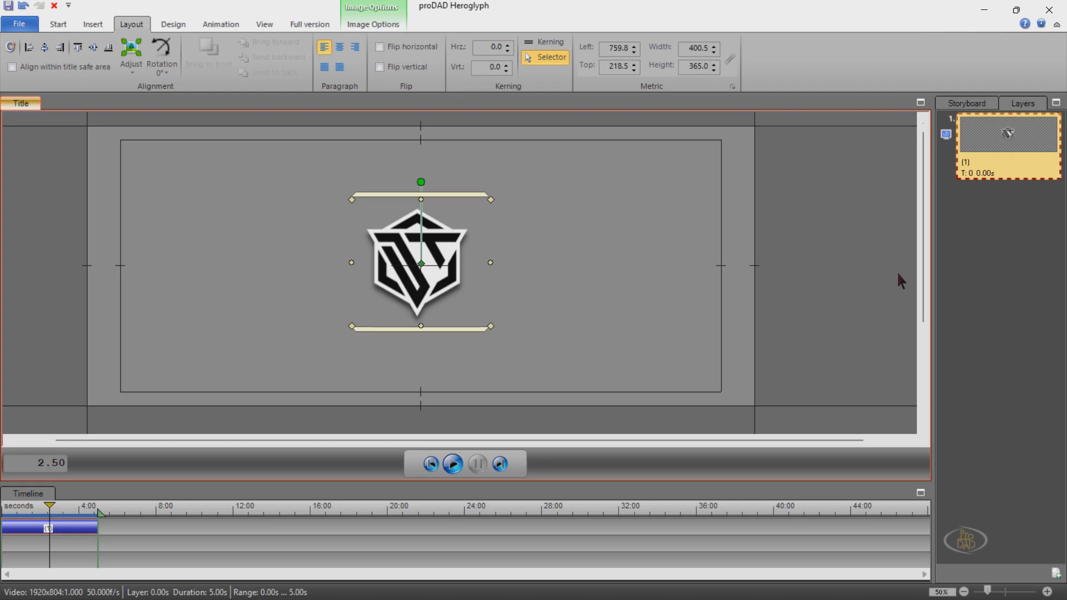
{"action": "key", "text": "Up"}
{"action": "key", "text": "Up"}
{"action": "key", "text": "Up"}
{"action": "key", "text": "Up"}
{"action": "key", "text": "Up"}
{"action": "key", "text": "Up"}
{"action": "key", "text": "Up"}
{"action": "key", "text": "Up"}
{"action": "key", "text": "Up"}
{"action": "key", "text": "Up"}
{"action": "key", "text": "Up"}
{"action": "key", "text": "Up"}
{"action": "key", "text": "Up"}
{"action": "key", "text": "Up"}
{"action": "key", "text": "Up"}
{"action": "key", "text": "Up"}
{"action": "key", "text": "Up"}
{"action": "key", "text": "Up"}
{"action": "key", "text": "Up"}
{"action": "key", "text": "Up"}
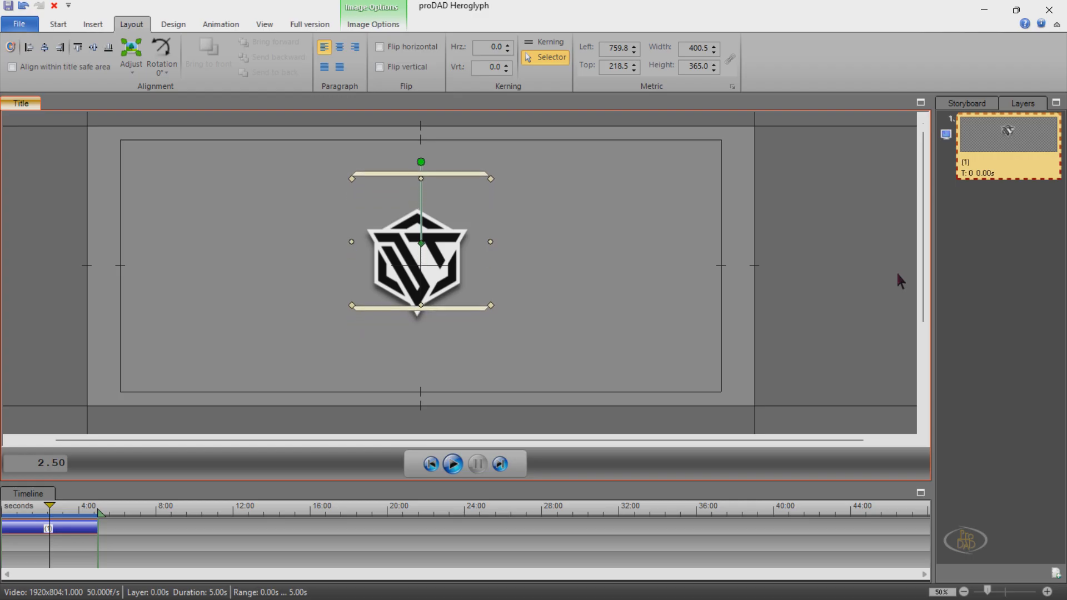
{"action": "key", "text": "Up"}
{"action": "key", "text": "Up"}
{"action": "key", "text": "Up"}
{"action": "key", "text": "Up"}
{"action": "key", "text": "Up"}
{"action": "key", "text": "Up"}
{"action": "key", "text": "Up"}
{"action": "key", "text": "Up"}
{"action": "key", "text": "Up"}
{"action": "key", "text": "Up"}
{"action": "key", "text": "Up"}
{"action": "key", "text": "Up"}
{"action": "key", "text": "Up"}
{"action": "key", "text": "Up"}
{"action": "key", "text": "Up"}
{"action": "key", "text": "Up"}
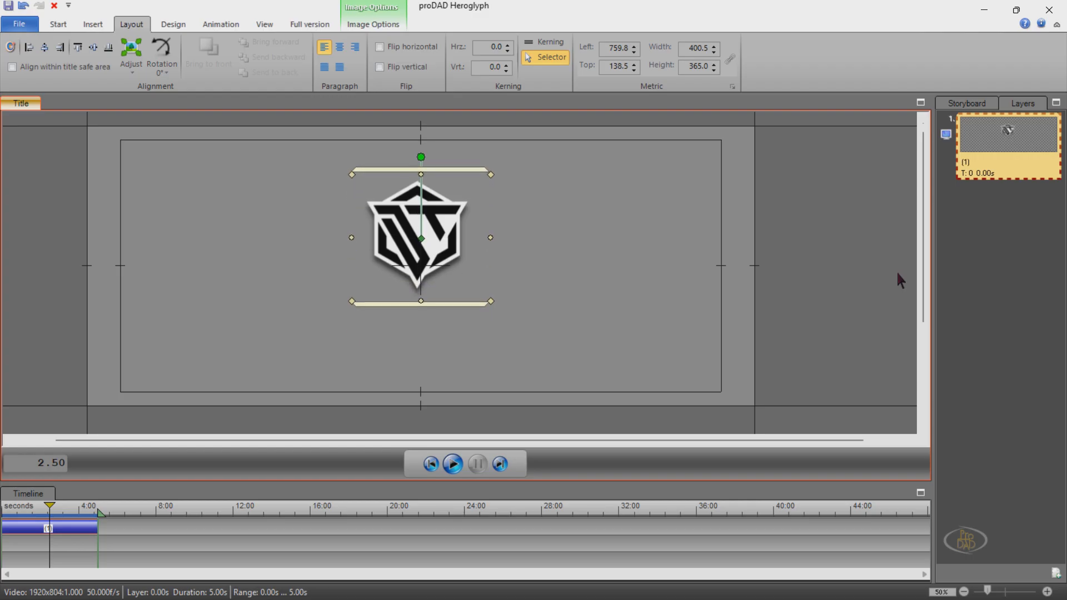
{"action": "left_click", "coordinate": [812, 269]}
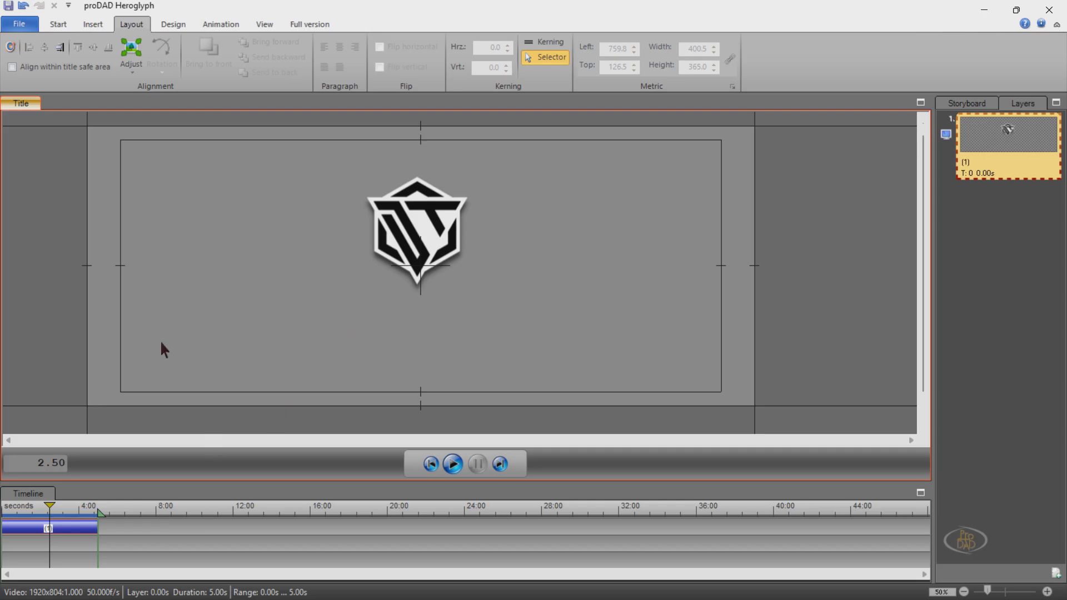
Add a new text object reading "SONY CAMERA" below and left of the logo
{"action": "right_click", "coordinate": [189, 300]}
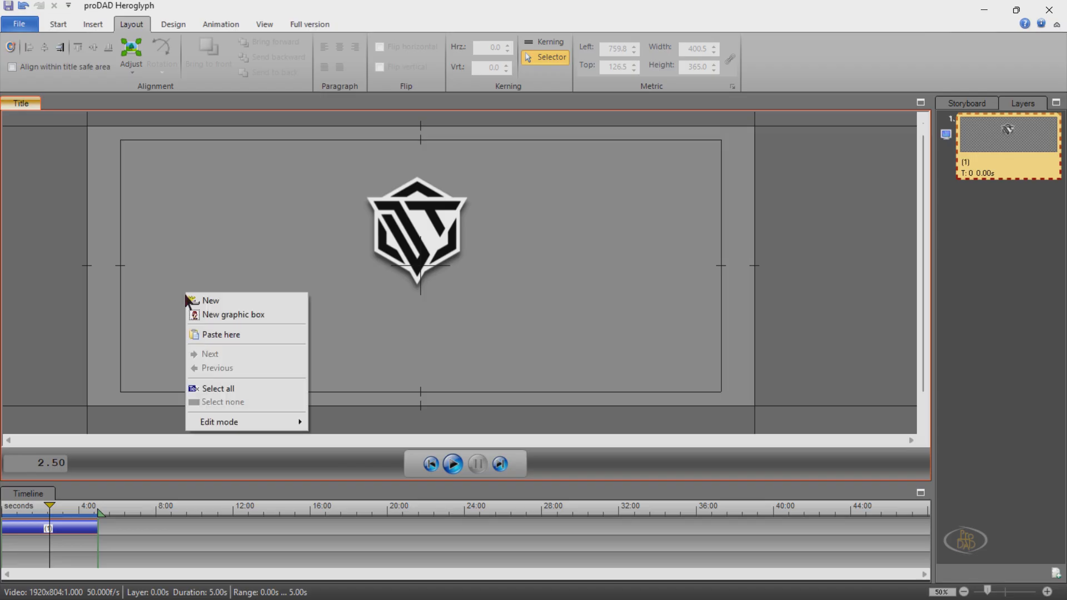
{"action": "left_click", "coordinate": [212, 301]}
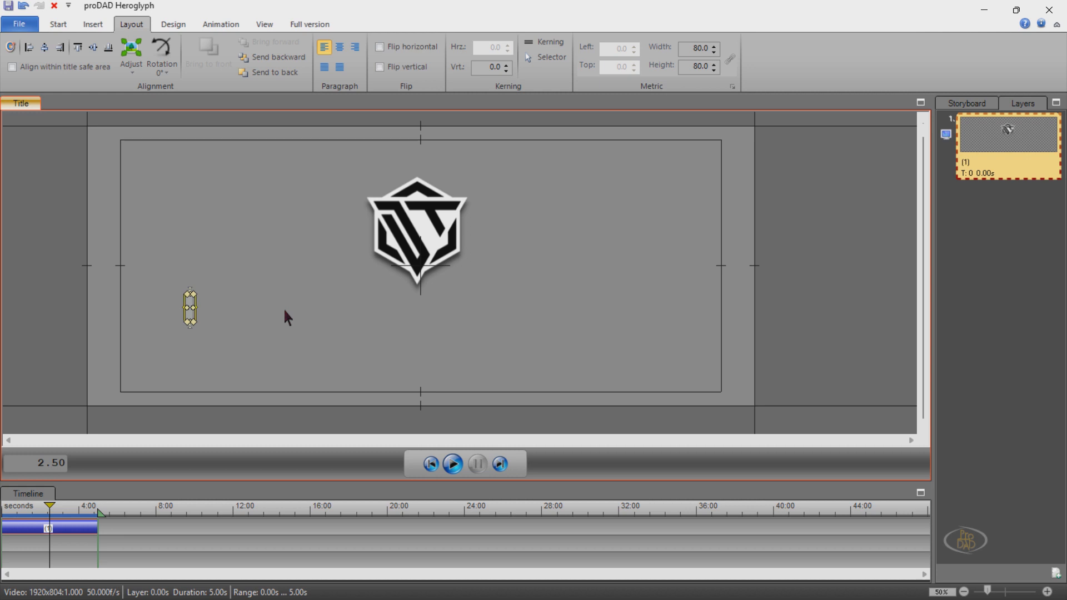
{"action": "type", "text": "SONY CAMERA"}
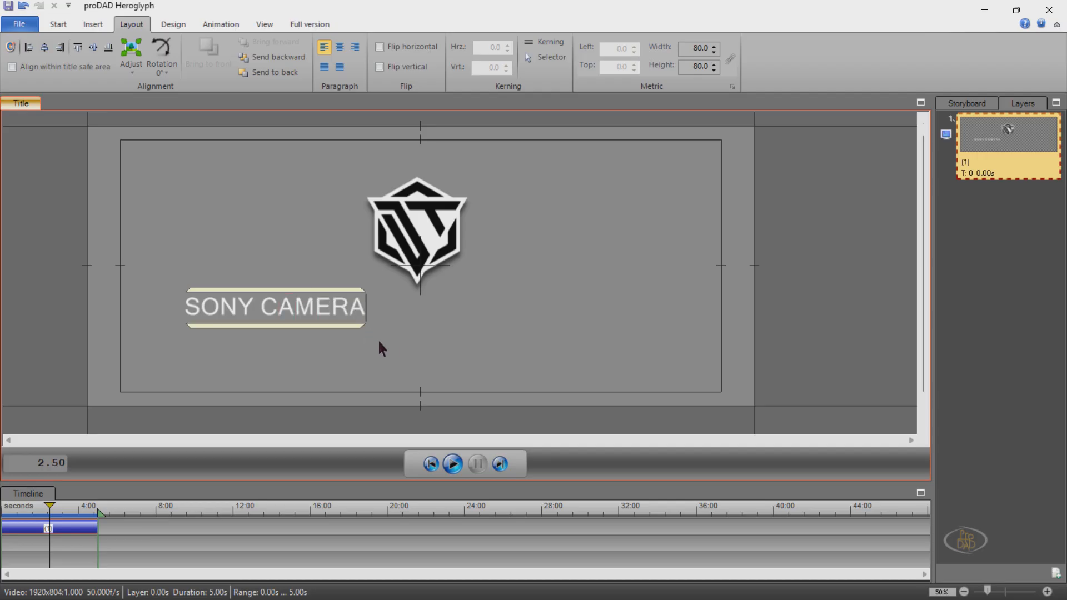
{"action": "left_click", "coordinate": [365, 328]}
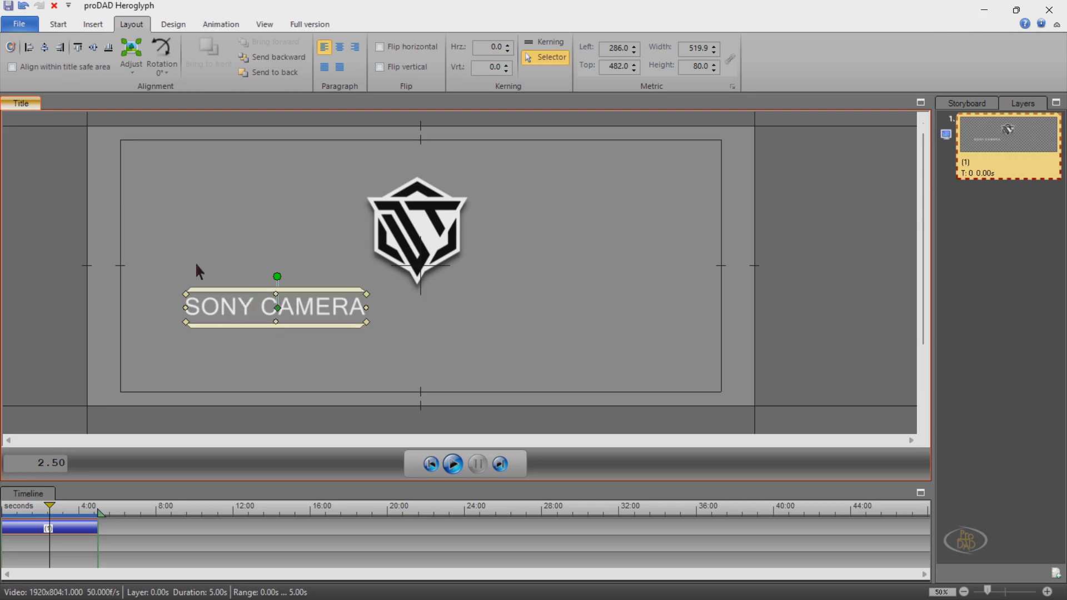
Move the SONY CAMERA text to the right of the logo and set its font to A750-Sans-Cd-Medium
{"action": "left_click", "coordinate": [58, 23]}
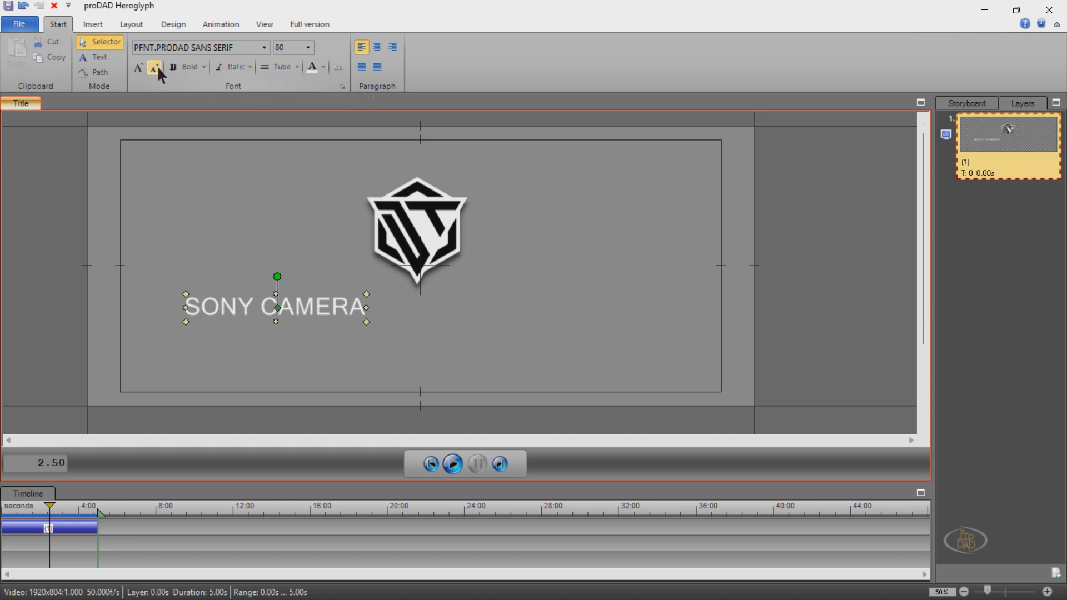
{"action": "left_click_drag", "start_coordinate": [303, 299], "coordinate": [629, 192]}
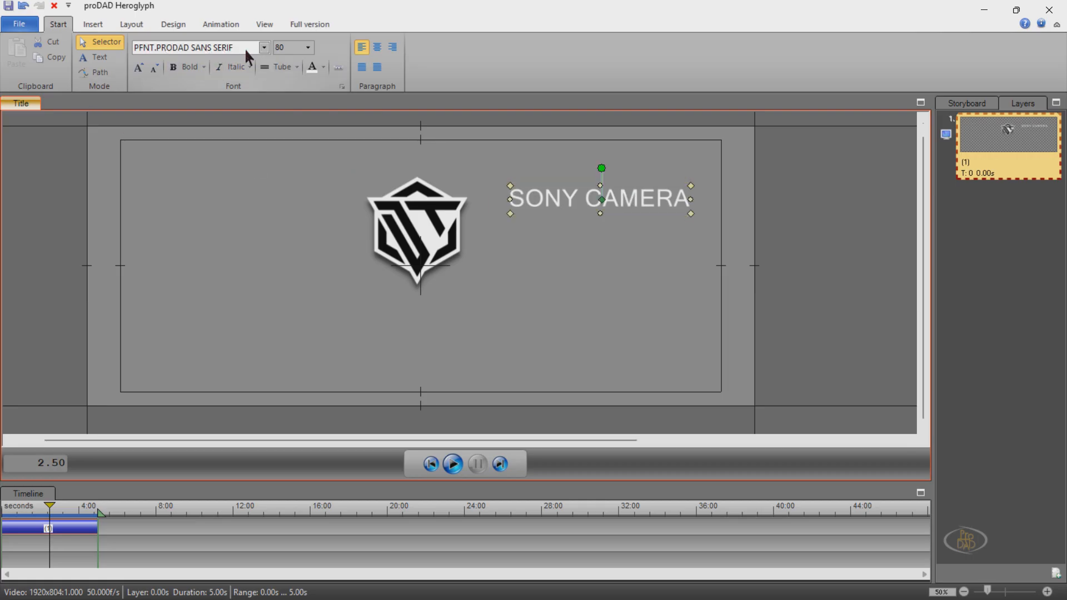
{"action": "left_click", "coordinate": [264, 49]}
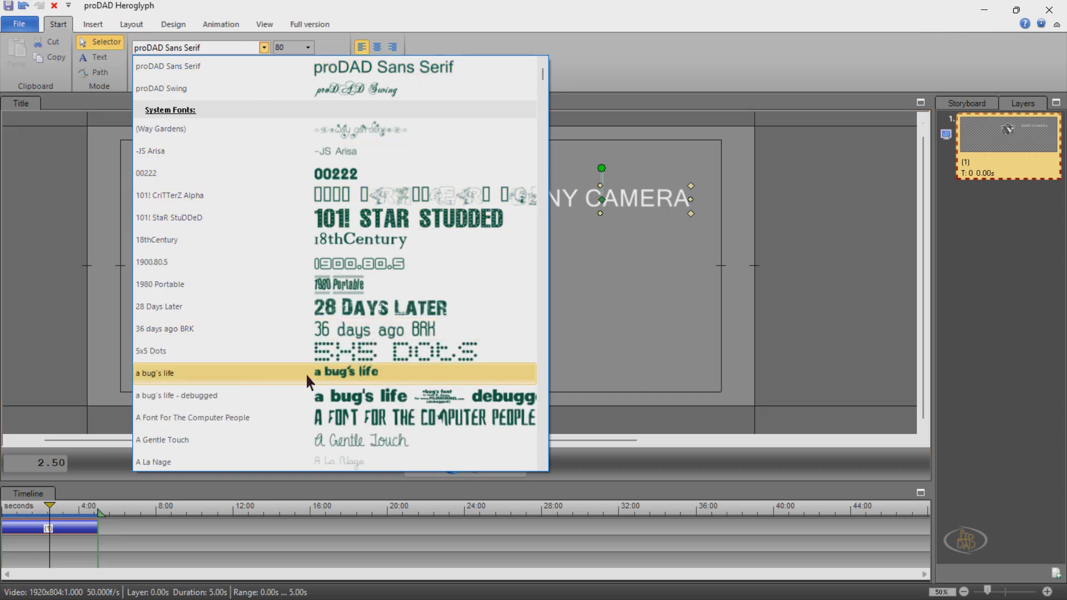
{"action": "scroll", "coordinate": [307, 373], "scroll_direction": "down", "scroll_amount": 2}
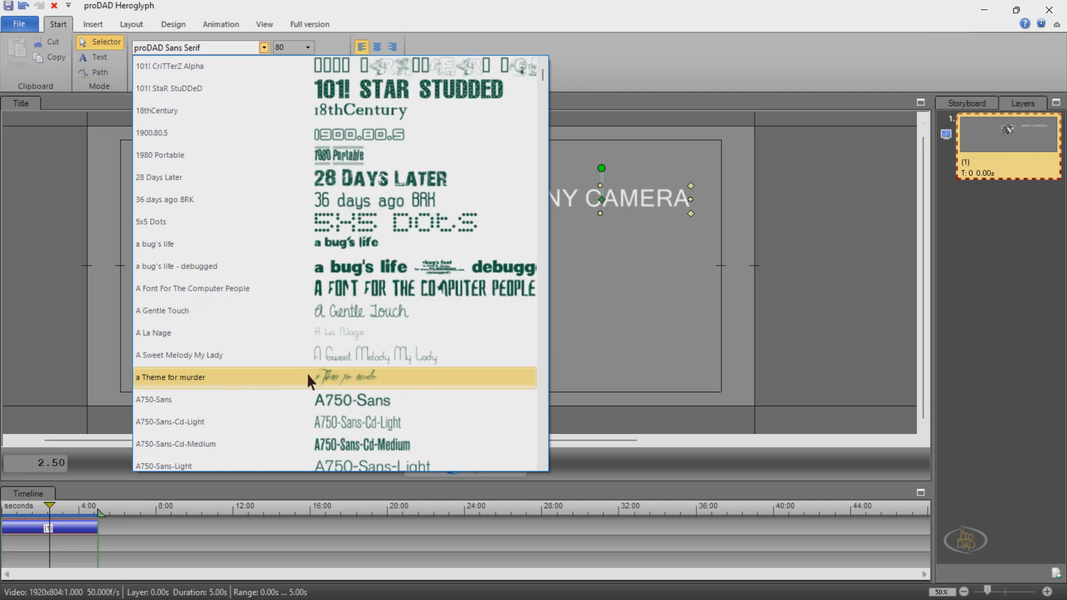
{"action": "scroll", "coordinate": [308, 379], "scroll_direction": "down", "scroll_amount": 2}
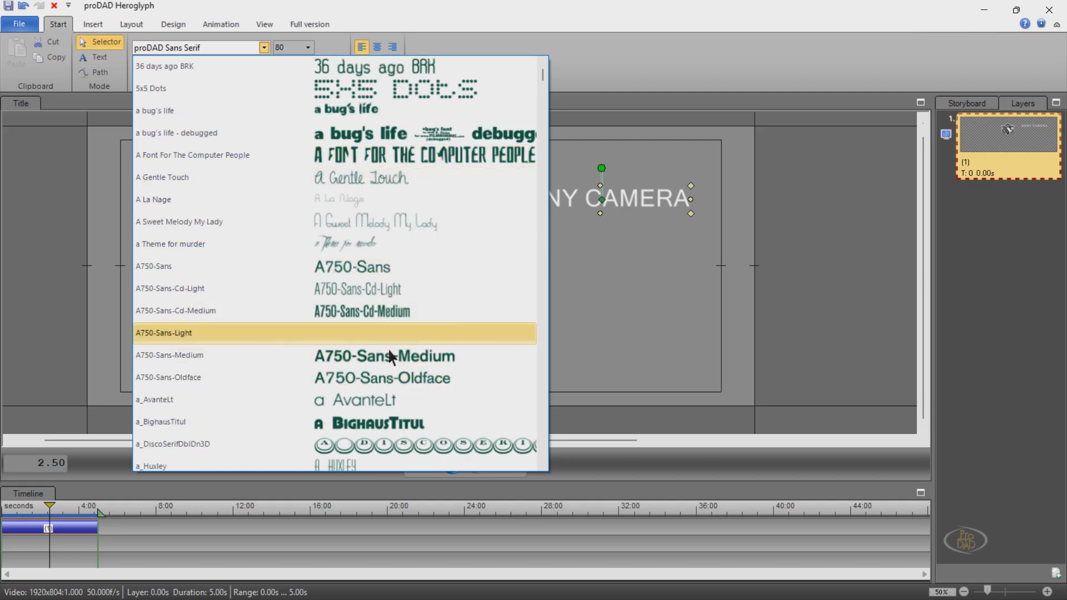
{"action": "left_click", "coordinate": [398, 312]}
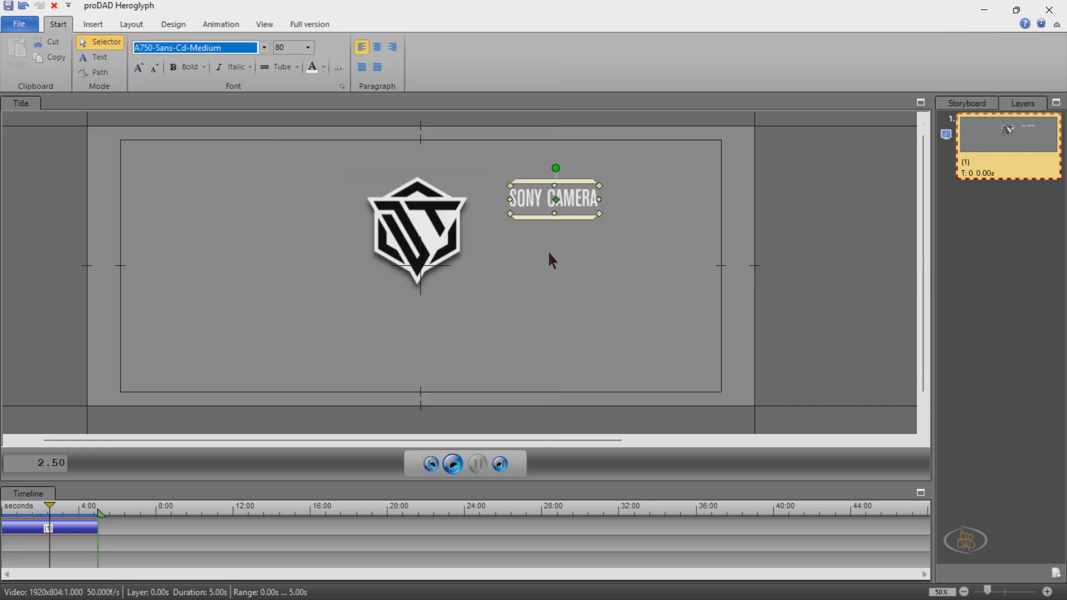
Enlarge the SONY CAMERA text from its corner to a font size of 193
{"action": "left_click", "coordinate": [540, 244]}
{"action": "left_click", "coordinate": [599, 215]}
{"action": "left_click_drag", "start_coordinate": [600, 213], "coordinate": [639, 247]}
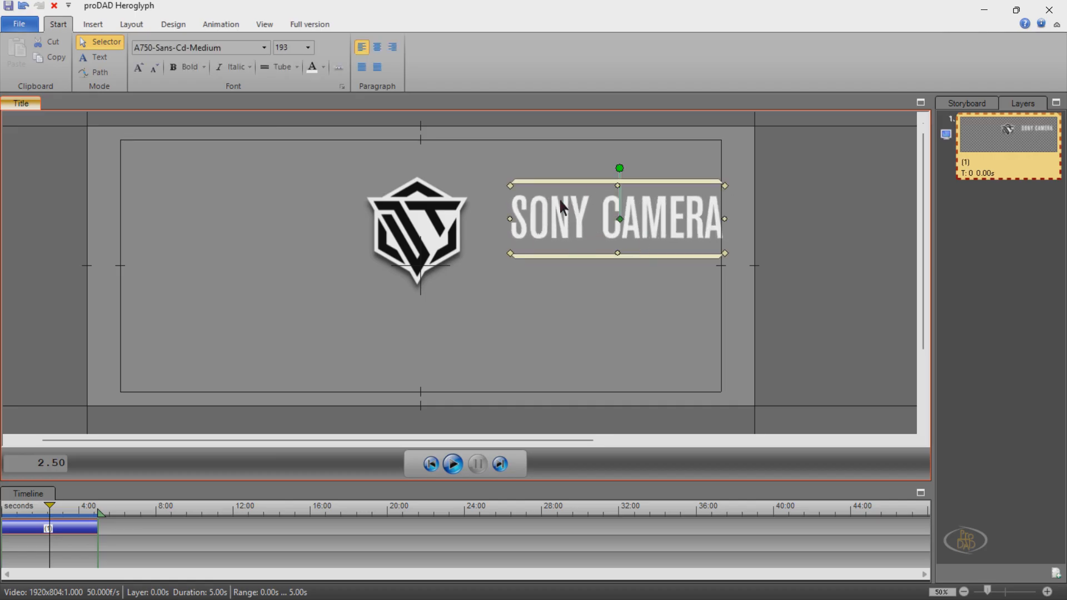
Align the SONY CAMERA text to the bottom of the title and centre it horizontally beneath the logo
{"action": "left_click", "coordinate": [128, 27]}
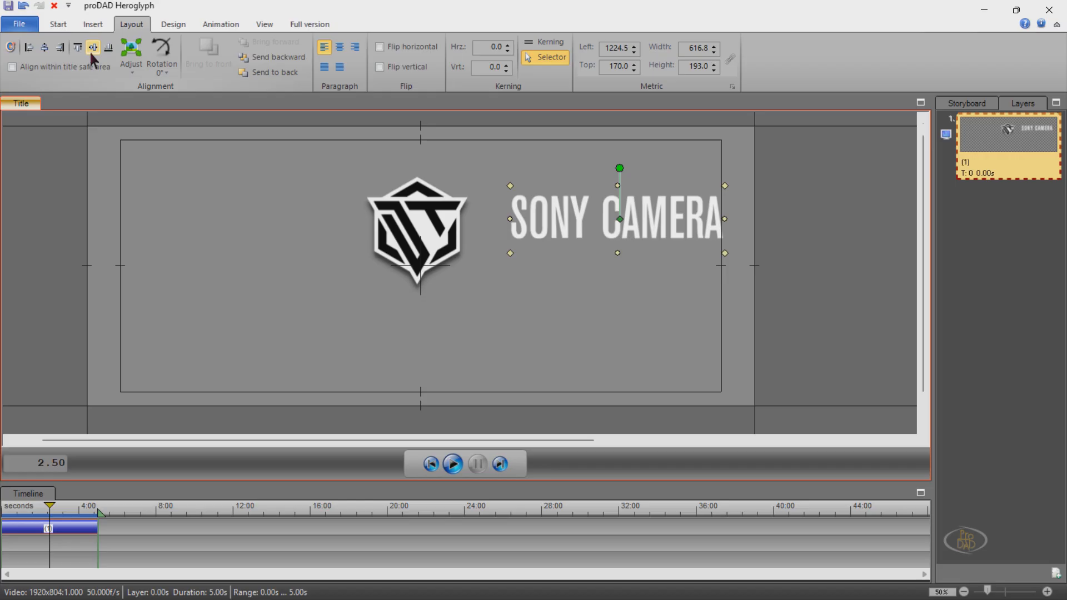
{"action": "left_click", "coordinate": [108, 51]}
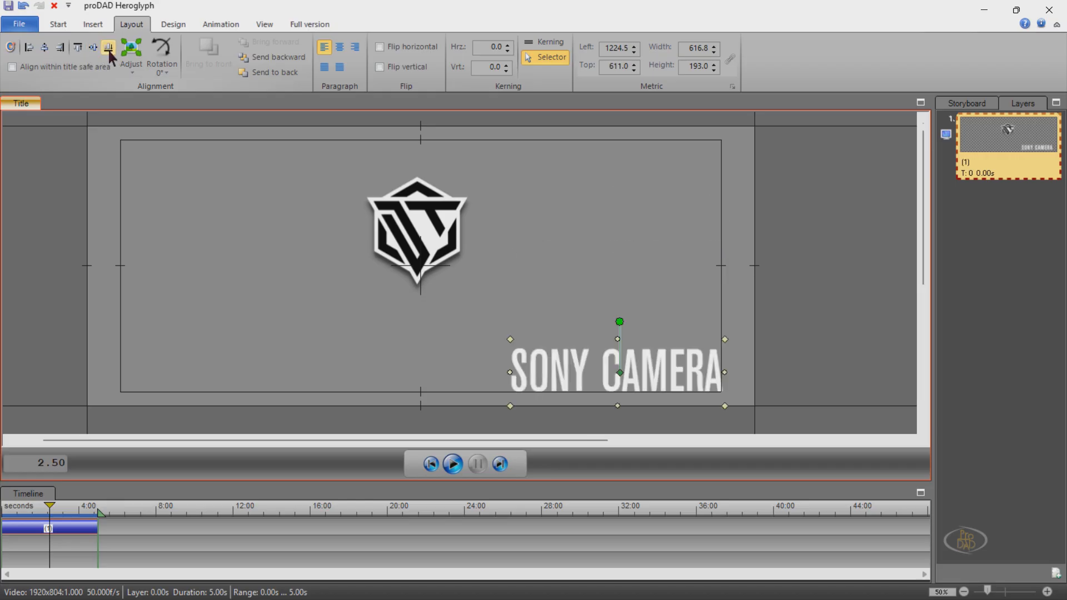
{"action": "left_click", "coordinate": [45, 49]}
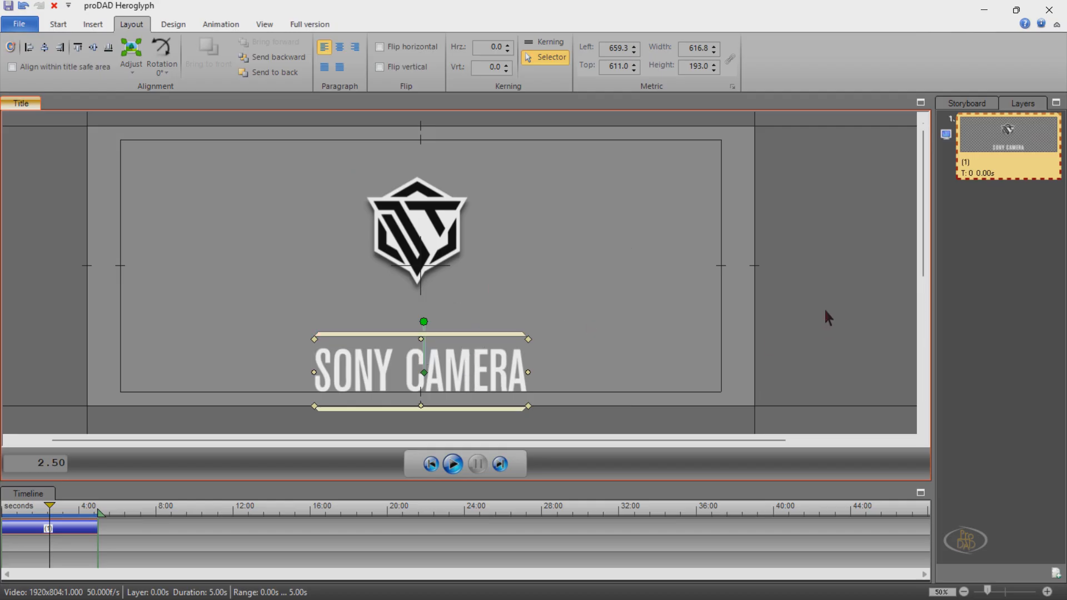
Move the SONY CAMERA text straight up until it sits just beneath the logo at a top position of 472
{"action": "key", "text": "Up"}
{"action": "key", "text": "Up"}
{"action": "key", "text": "Up"}
{"action": "key", "text": "Up"}
{"action": "key", "text": "Up"}
{"action": "key", "text": "Up"}
{"action": "key", "text": "Up"}
{"action": "key", "text": "Up"}
{"action": "key", "text": "Up"}
{"action": "key", "text": "Up"}
{"action": "key", "text": "Up"}
{"action": "key", "text": "Up"}
{"action": "key", "text": "Up"}
{"action": "key", "text": "Up"}
{"action": "key", "text": "Up"}
{"action": "key", "text": "Up"}
{"action": "key", "text": "Up"}
{"action": "key", "text": "Up"}
{"action": "key", "text": "Up"}
{"action": "key", "text": "Up"}
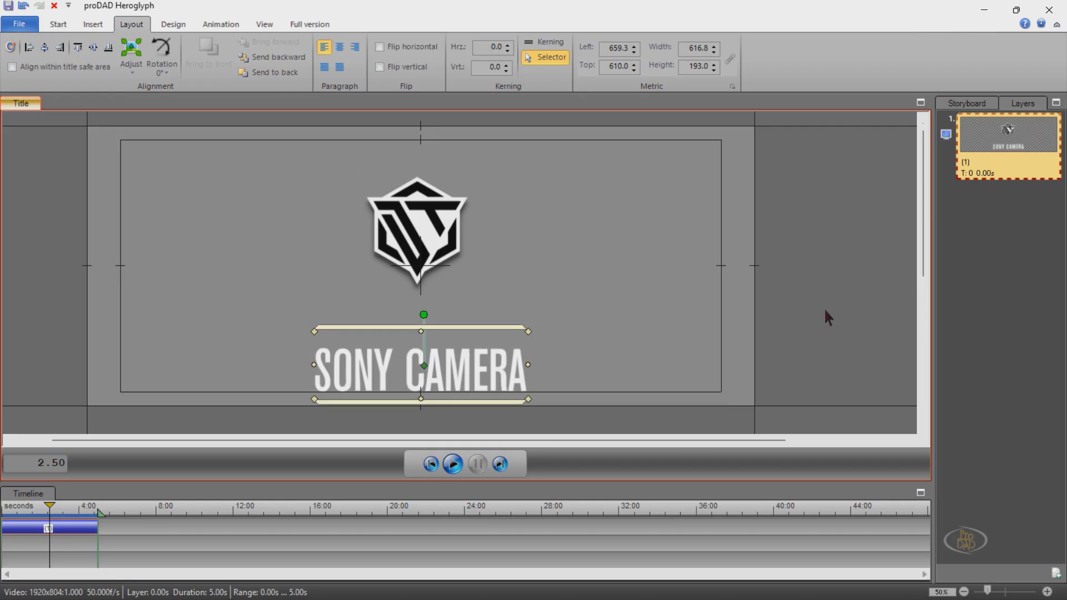
{"action": "key", "text": "Up"}
{"action": "key", "text": "Up"}
{"action": "key", "text": "Up"}
{"action": "key", "text": "Up"}
{"action": "key", "text": "Up"}
{"action": "key", "text": "Up"}
{"action": "key", "text": "Up"}
{"action": "key", "text": "Up"}
{"action": "key", "text": "Up"}
{"action": "key", "text": "Up"}
{"action": "key", "text": "Up"}
{"action": "key", "text": "Up"}
{"action": "key", "text": "Up"}
{"action": "key", "text": "Up"}
{"action": "key", "text": "Up"}
{"action": "key", "text": "Up"}
{"action": "key", "text": "Up"}
{"action": "key", "text": "Up"}
{"action": "key", "text": "Up"}
{"action": "key", "text": "Up"}
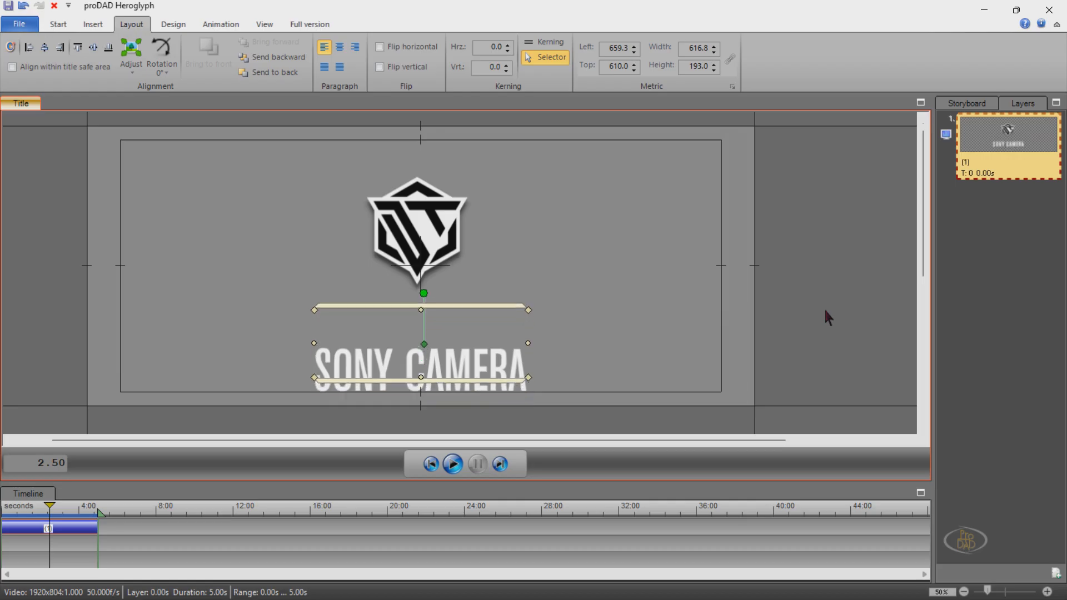
{"action": "key", "text": "Up"}
{"action": "key", "text": "Up"}
{"action": "key", "text": "Up"}
{"action": "key", "text": "Up"}
{"action": "key", "text": "Up"}
{"action": "key", "text": "Up"}
{"action": "key", "text": "Up"}
{"action": "key", "text": "Up"}
{"action": "key", "text": "Up"}
{"action": "key", "text": "Up"}
{"action": "key", "text": "Up"}
{"action": "key", "text": "Up"}
{"action": "key", "text": "Up"}
{"action": "key", "text": "Up"}
{"action": "key", "text": "Up"}
{"action": "key", "text": "Up"}
{"action": "key", "text": "Up"}
{"action": "key", "text": "Up"}
{"action": "key", "text": "Up"}
{"action": "key", "text": "Up"}
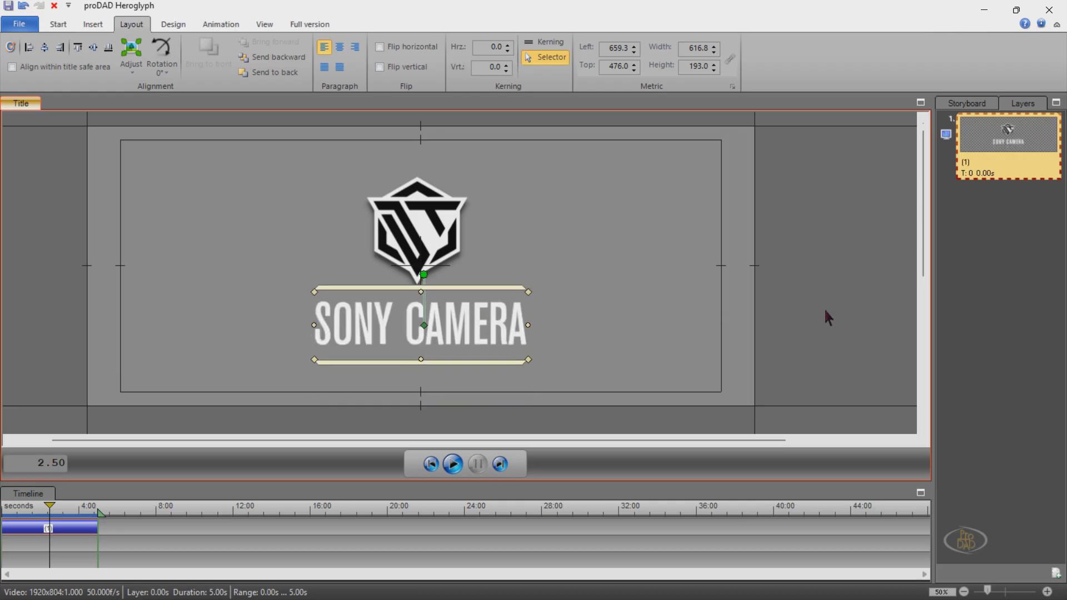
{"action": "key", "text": "Up"}
{"action": "key", "text": "Up"}
{"action": "key", "text": "Up"}
{"action": "key", "text": "Up"}
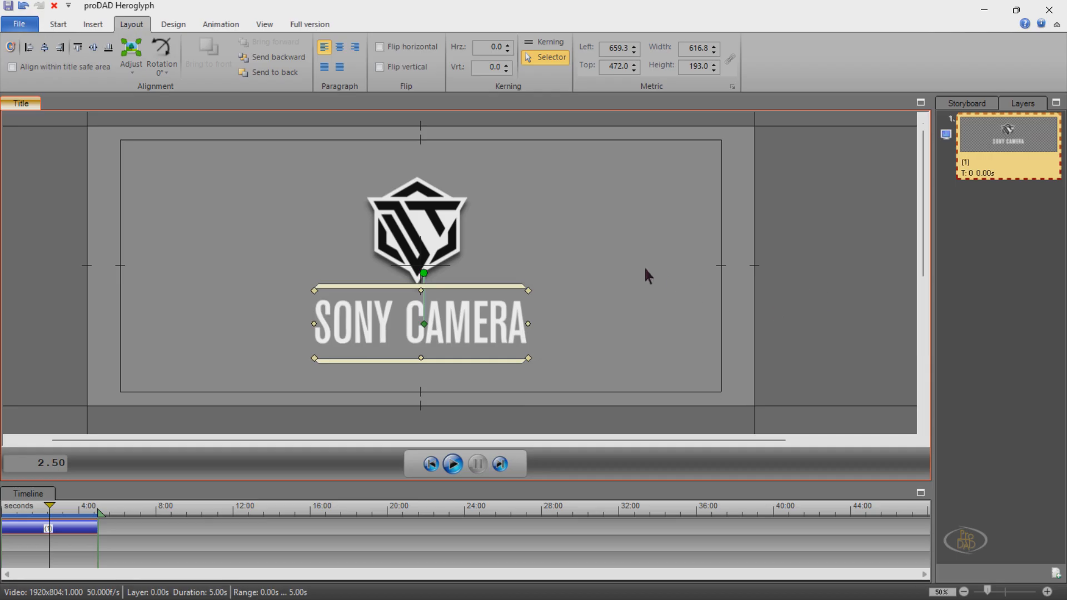
{"action": "left_click", "coordinate": [645, 266]}
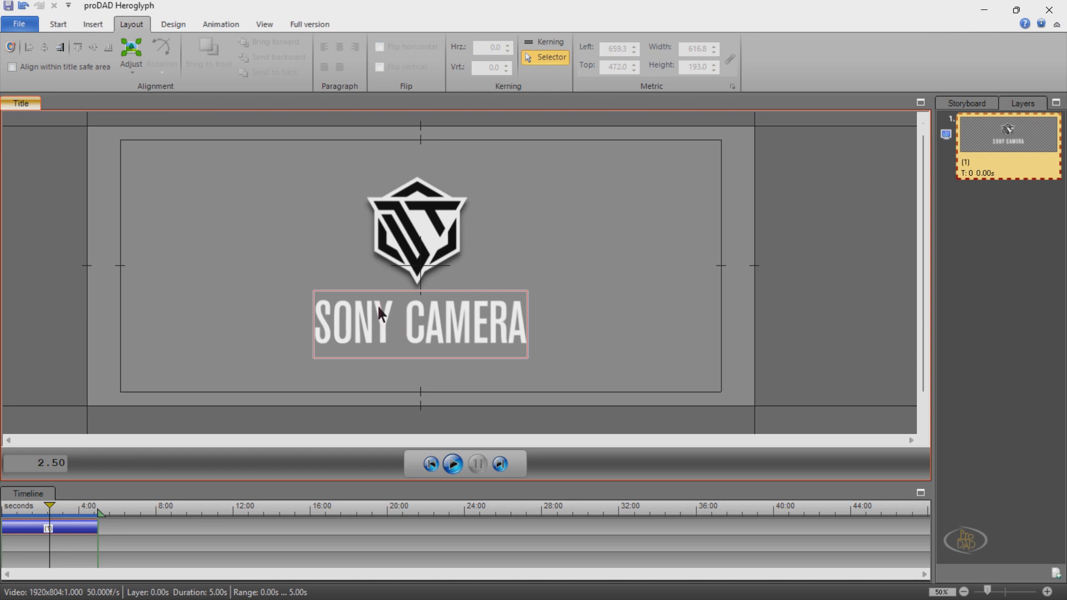
Colour the surface of the SONY CAMERA text with the standard orange
{"action": "left_click", "coordinate": [59, 24]}
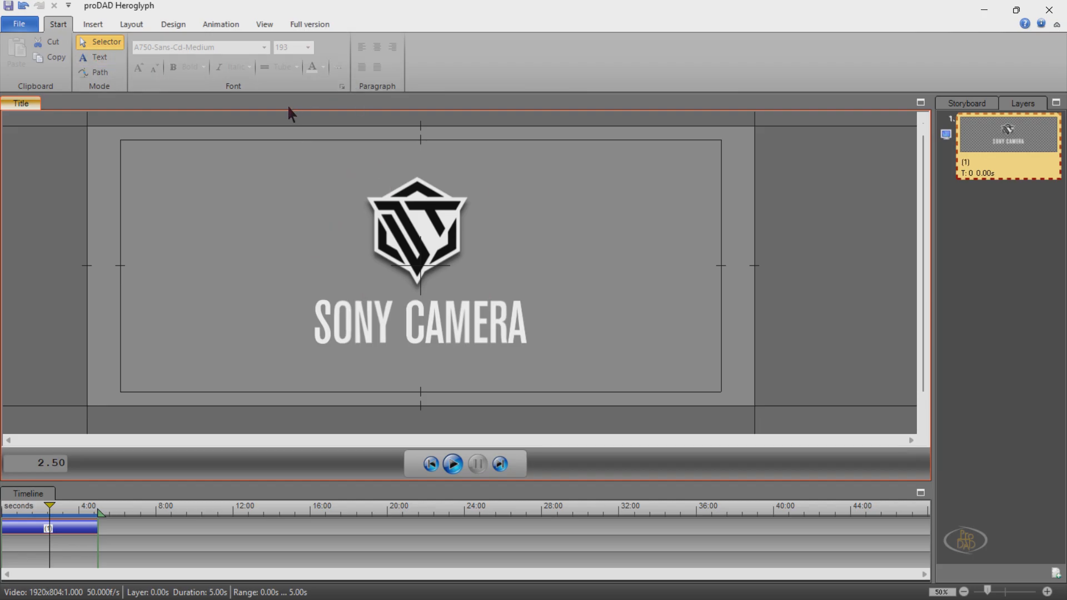
{"action": "left_click", "coordinate": [347, 307]}
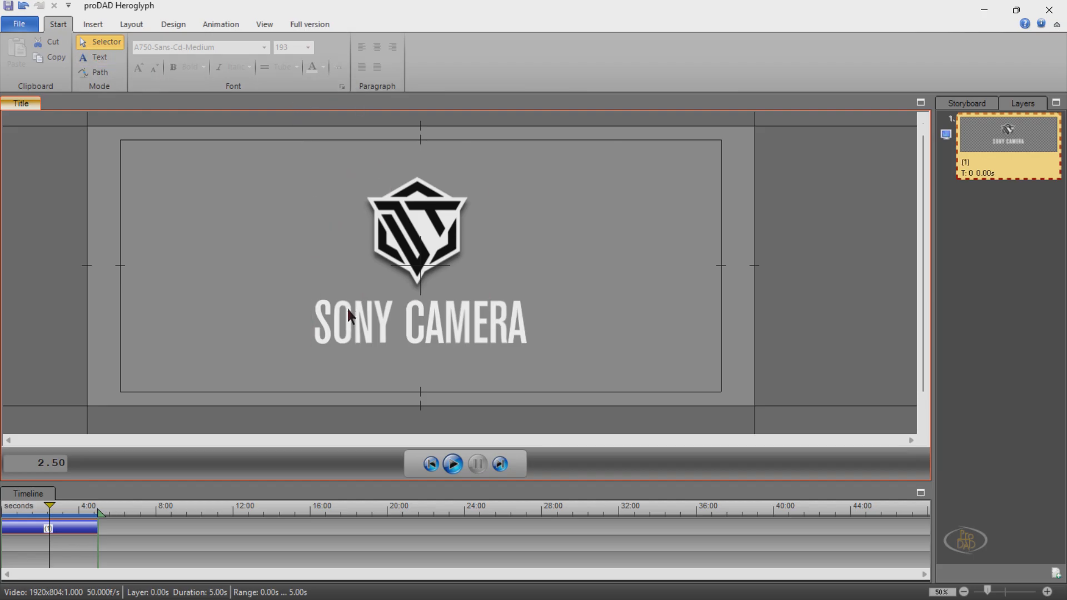
{"action": "left_click", "coordinate": [169, 21]}
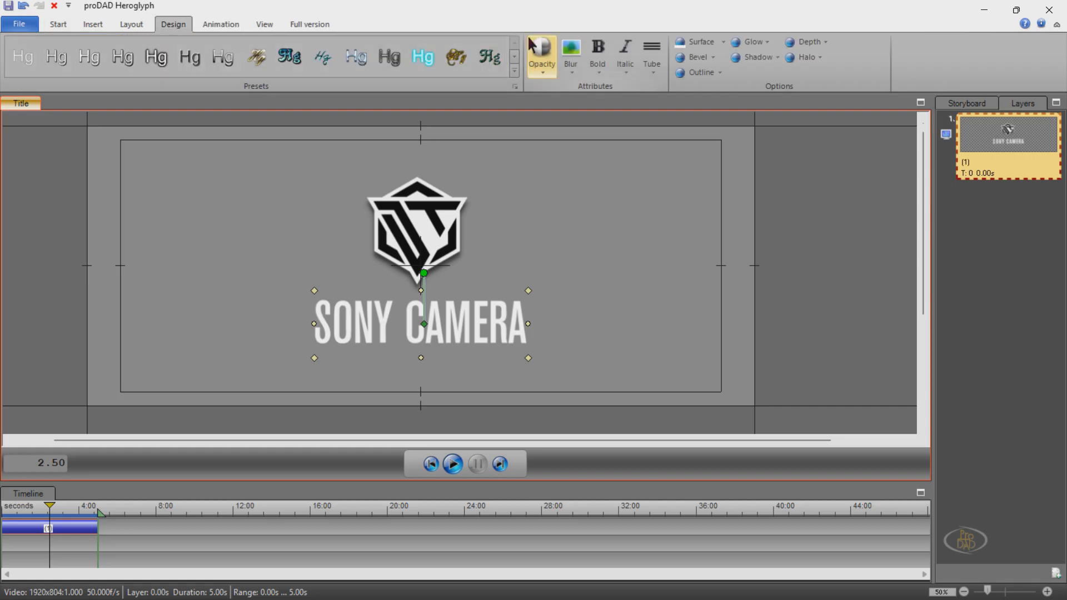
{"action": "left_click", "coordinate": [323, 57]}
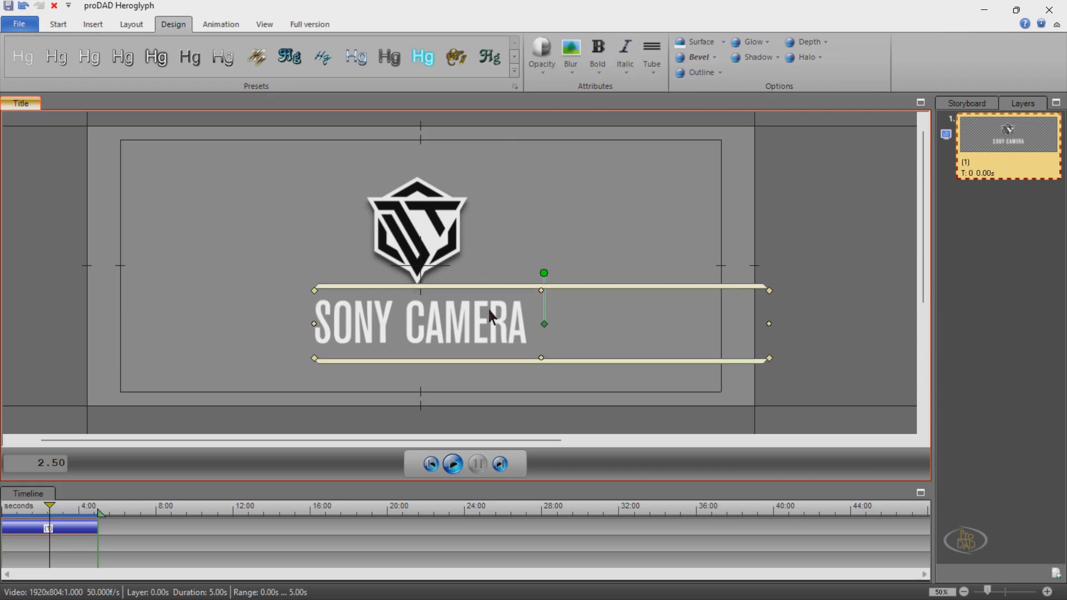
{"action": "left_click", "coordinate": [695, 45]}
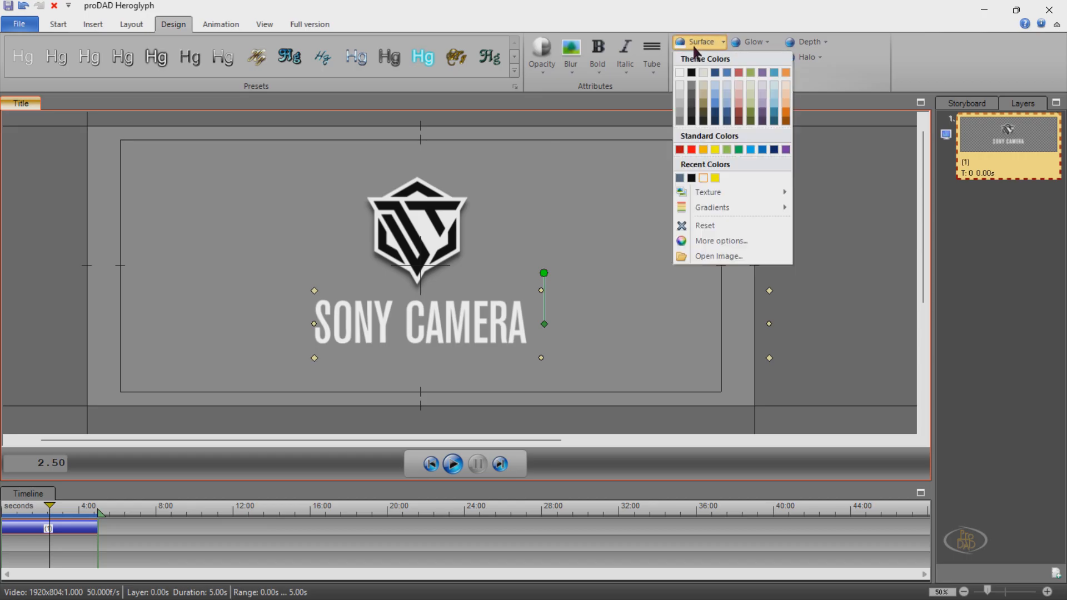
{"action": "left_click", "coordinate": [703, 150]}
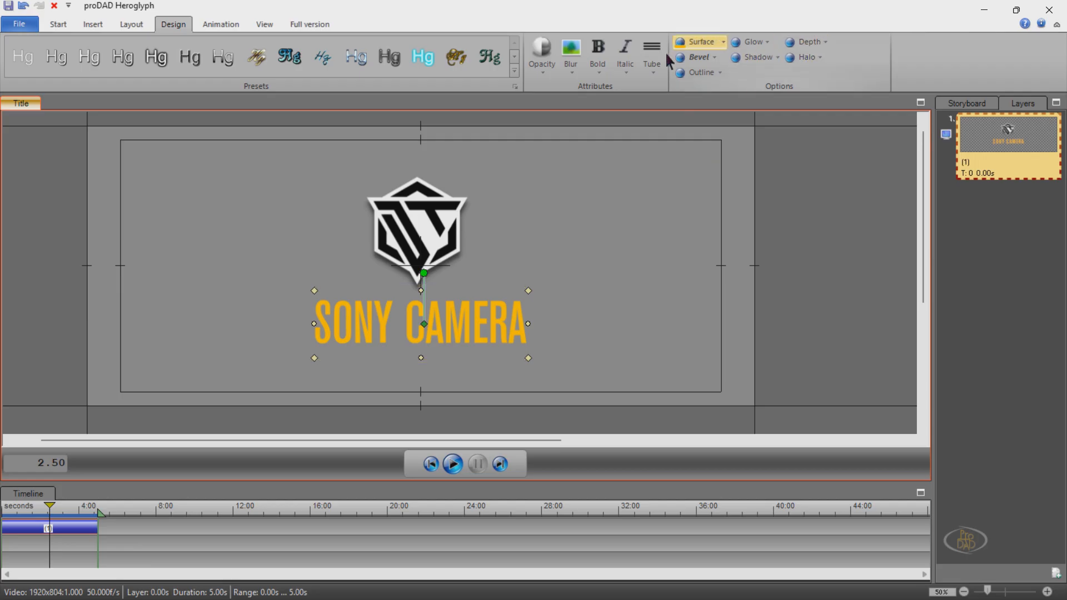
Add a dark shadow from the Soft group's fifth preset to the SONY CAMERA text
{"action": "left_click", "coordinate": [772, 57]}
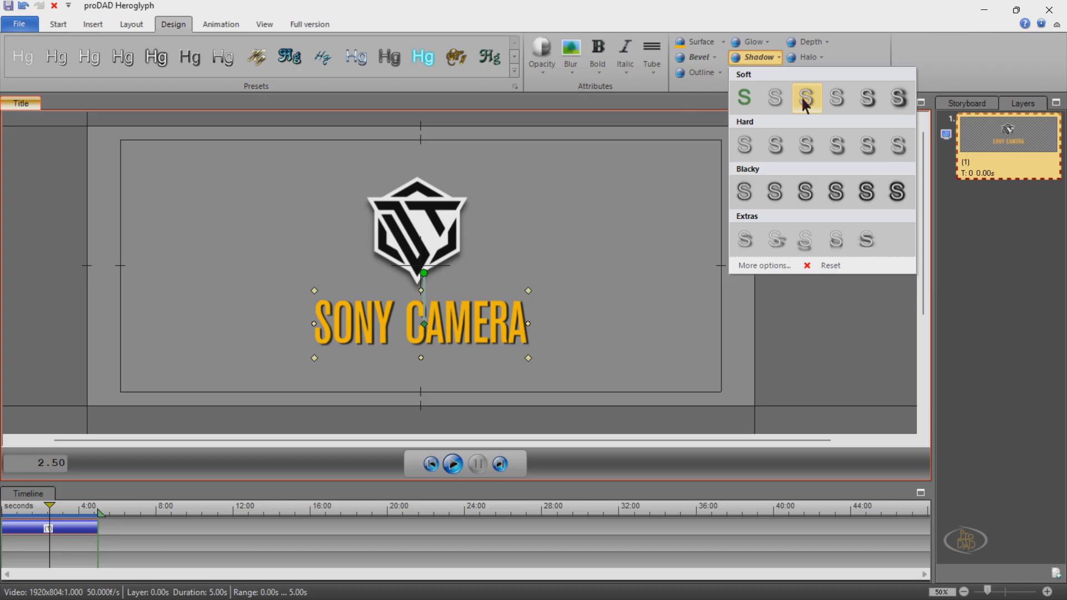
{"action": "left_click", "coordinate": [866, 99]}
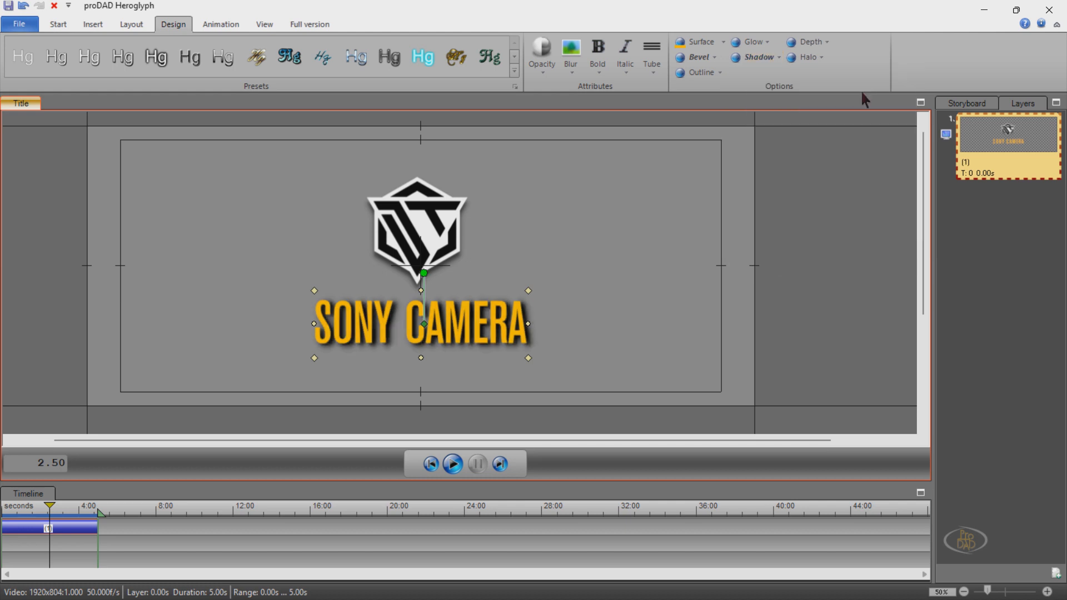
{"action": "left_click", "coordinate": [610, 307]}
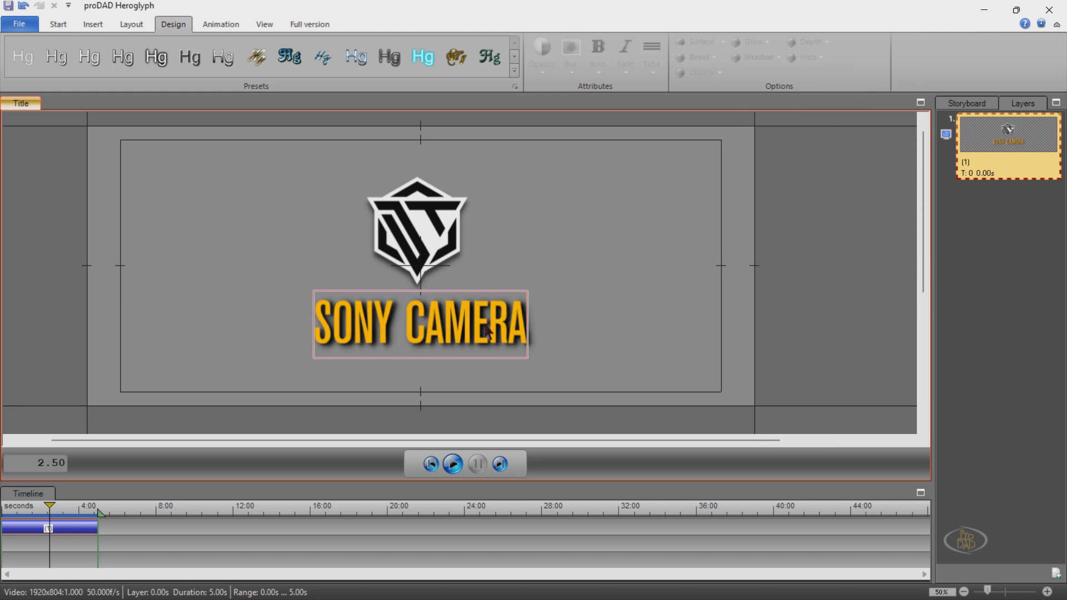
Give the SONY CAMERA text the third bevel preset from the Flat group
{"action": "left_click_drag", "start_coordinate": [591, 313], "coordinate": [478, 337]}
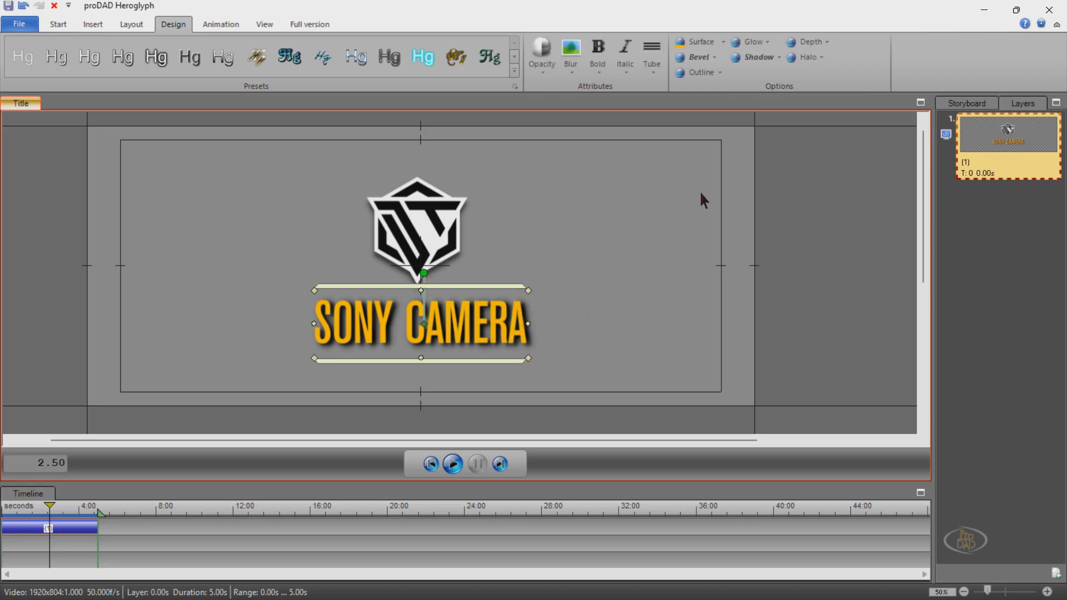
{"action": "left_click", "coordinate": [696, 56]}
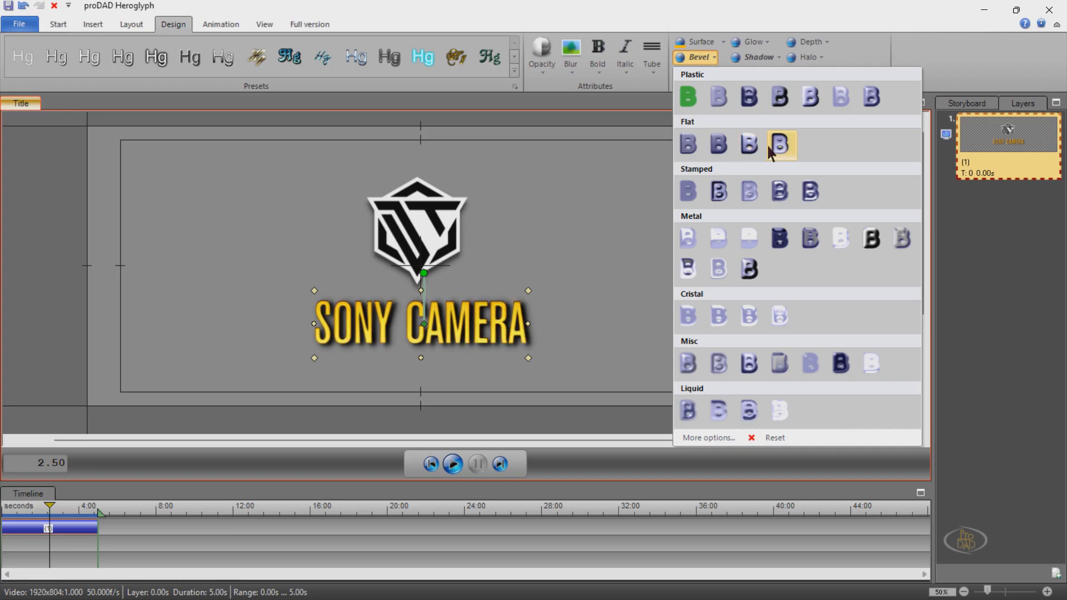
{"action": "left_click", "coordinate": [749, 154]}
{"action": "left_click", "coordinate": [611, 313]}
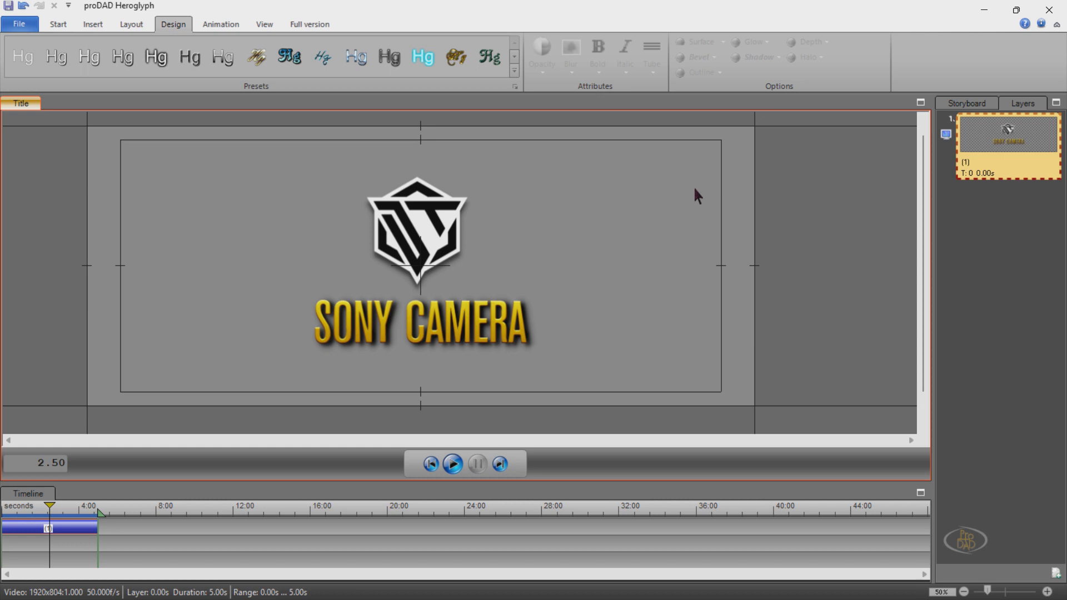
Select both the logo and the text and apply a 2-second Fade-In effect using the sixth character preset with large incoming letters
{"action": "right_click", "coordinate": [603, 189]}
{"action": "left_click", "coordinate": [662, 282]}
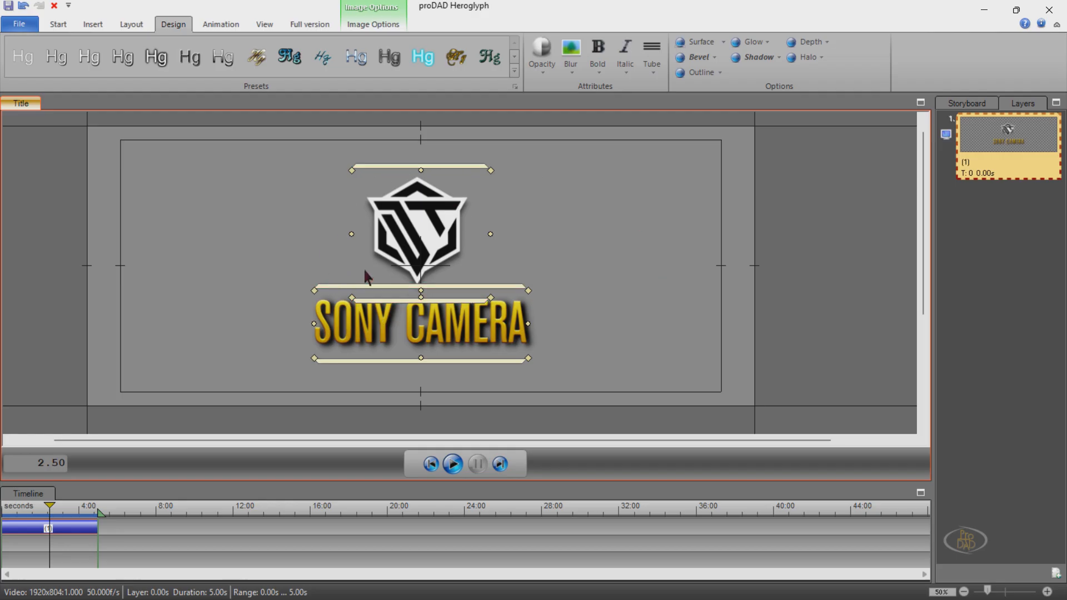
{"action": "left_click", "coordinate": [224, 25]}
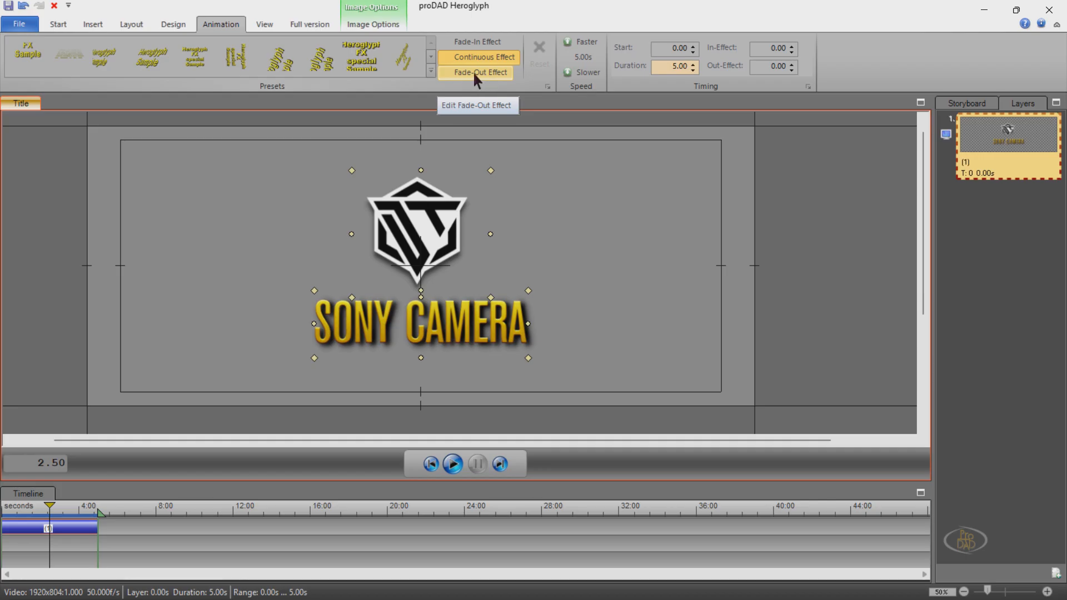
{"action": "left_click", "coordinate": [485, 41]}
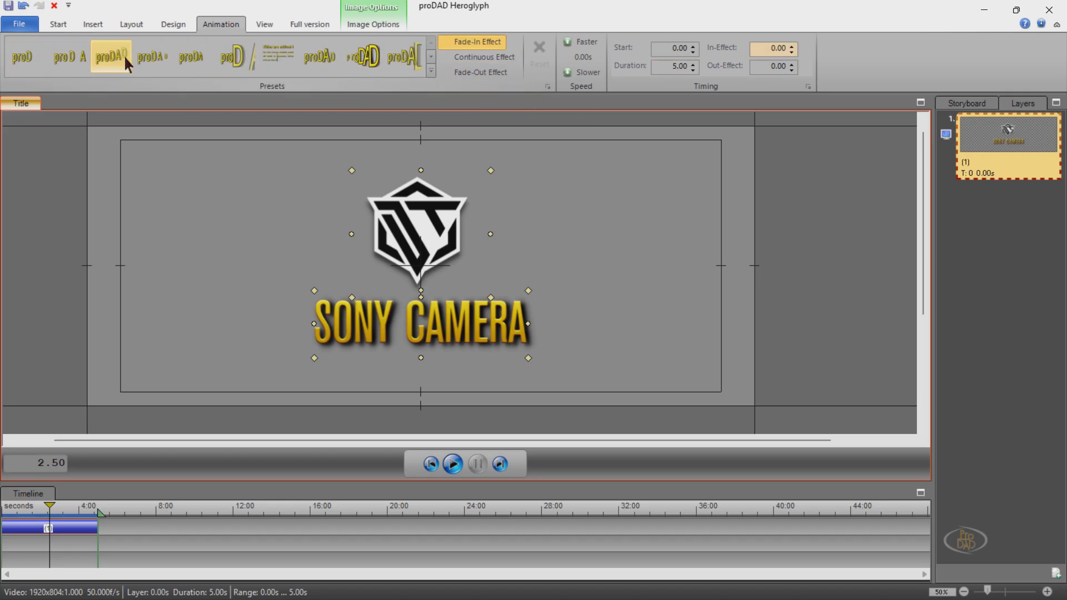
{"action": "left_click", "coordinate": [200, 55]}
{"action": "mouse_move", "coordinate": [351, 57]}
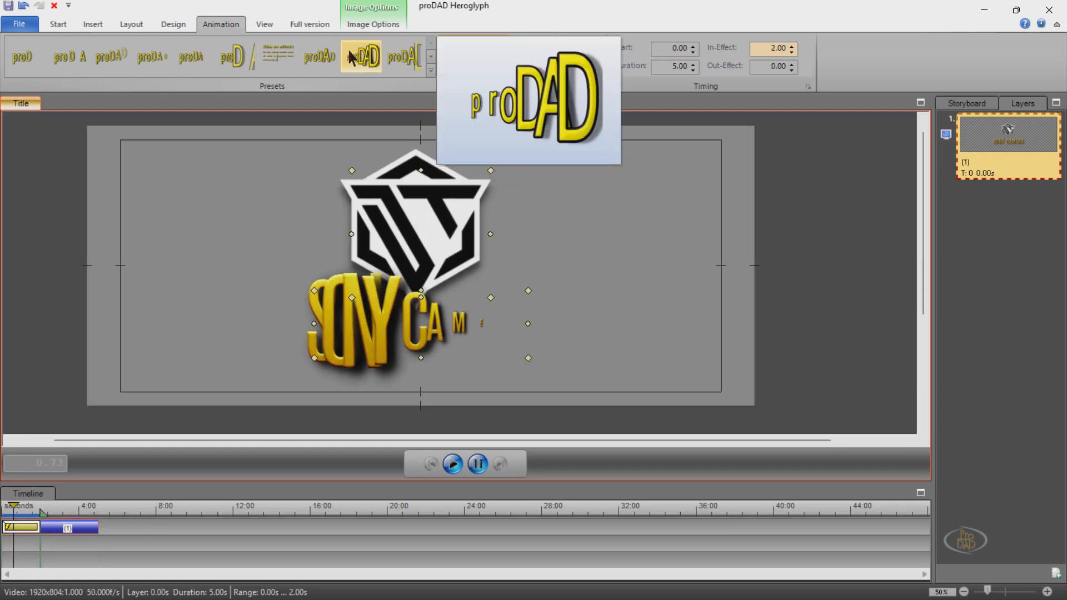
{"action": "left_click", "coordinate": [314, 53]}
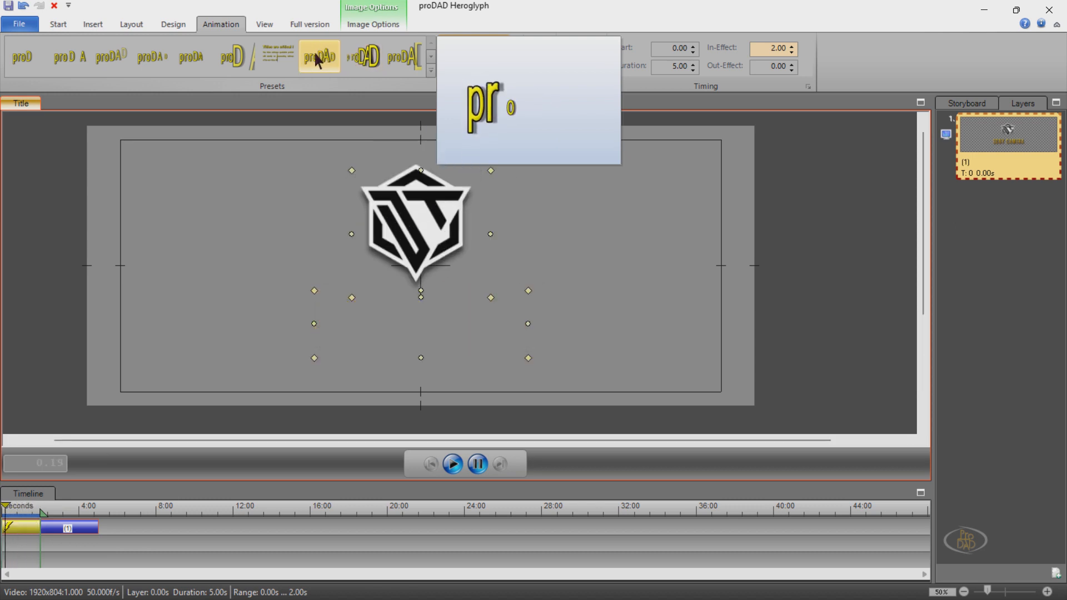
{"action": "left_click", "coordinate": [243, 56]}
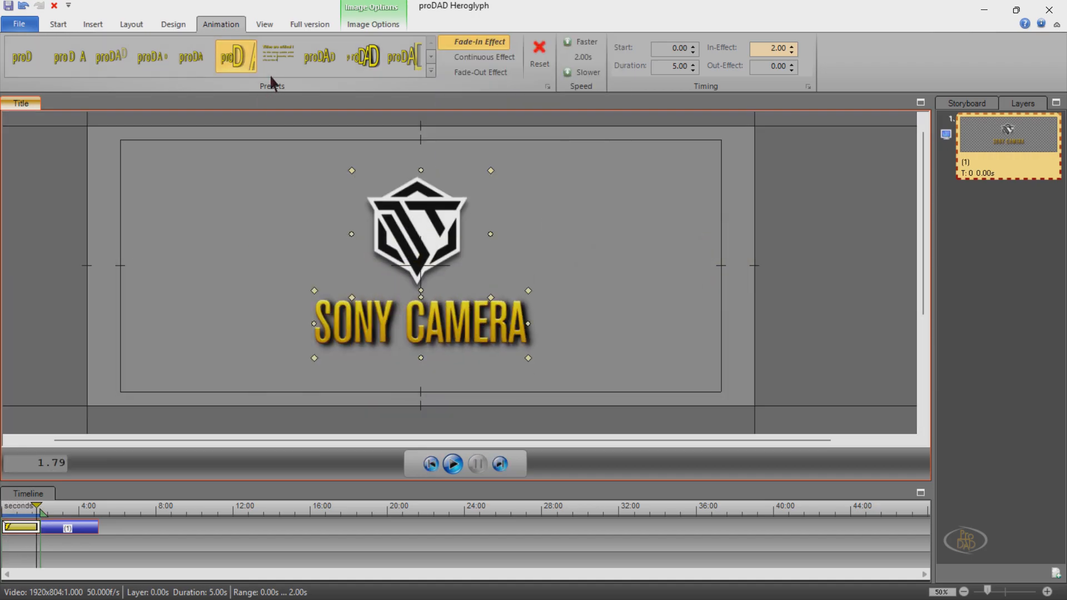
{"action": "left_click", "coordinate": [241, 57]}
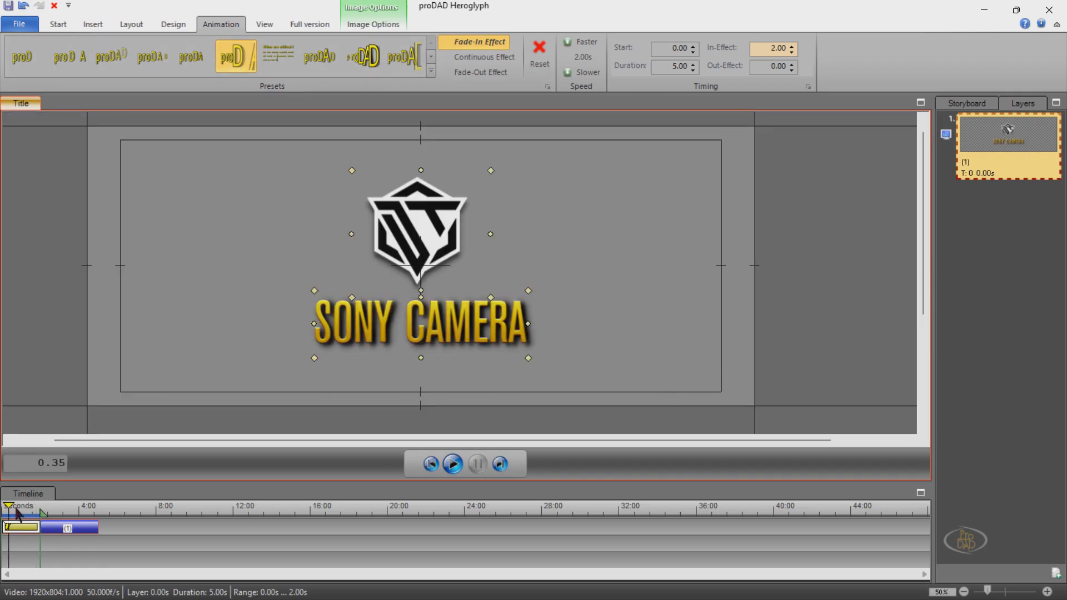
Extend the playback range to about 5.04 s, past the fade-in, and preview the title animation from the start
{"action": "left_click_drag", "start_coordinate": [40, 512], "coordinate": [99, 511]}
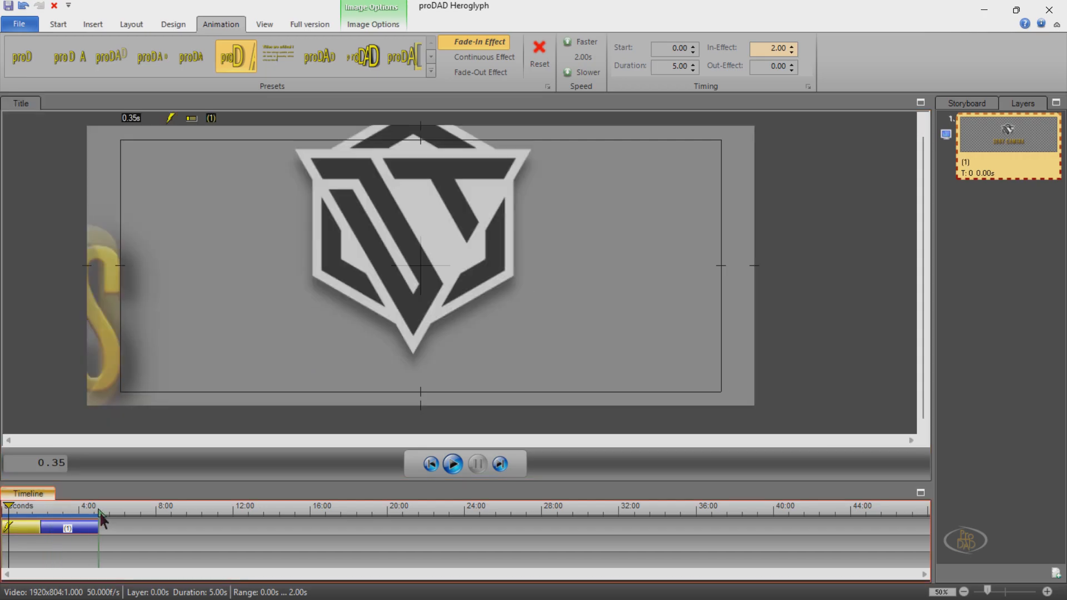
{"action": "left_click_drag", "start_coordinate": [9, 510], "coordinate": [44, 512]}
{"action": "left_click", "coordinate": [431, 464]}
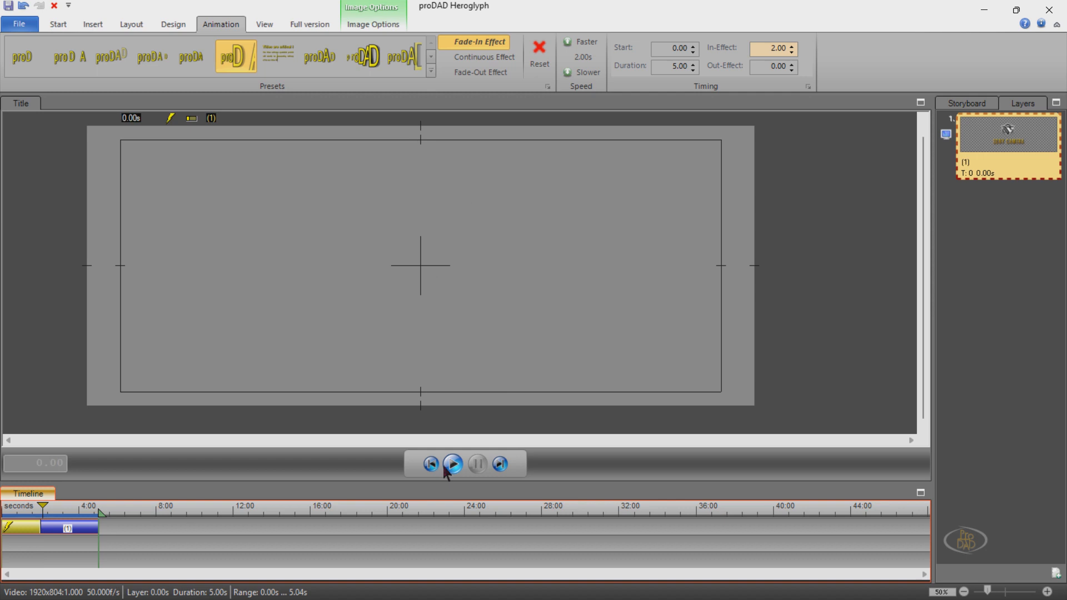
{"action": "left_click", "coordinate": [453, 464]}
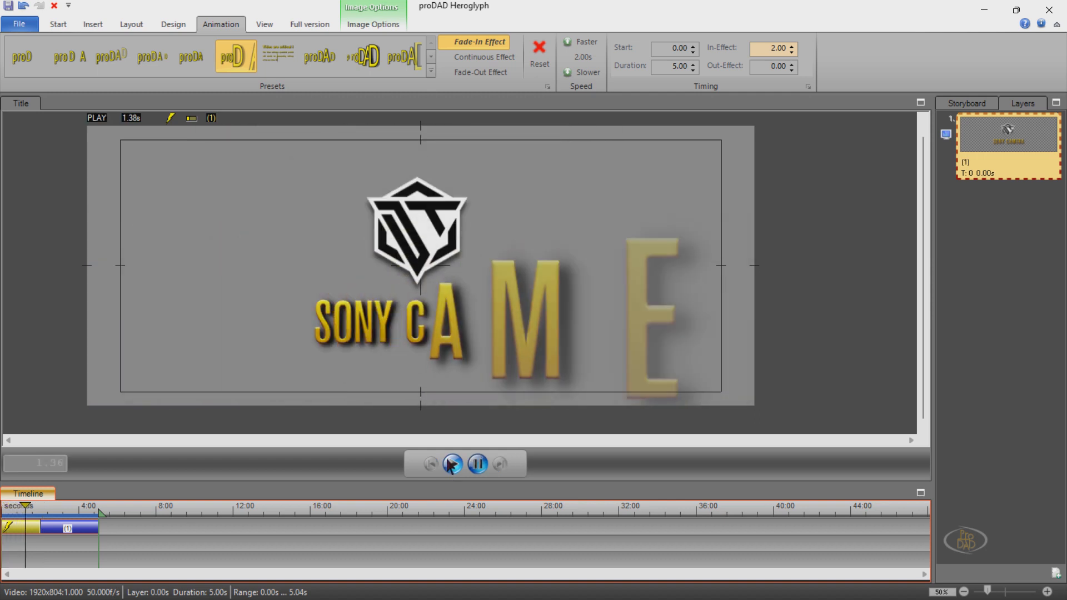
{"action": "left_click", "coordinate": [477, 464]}
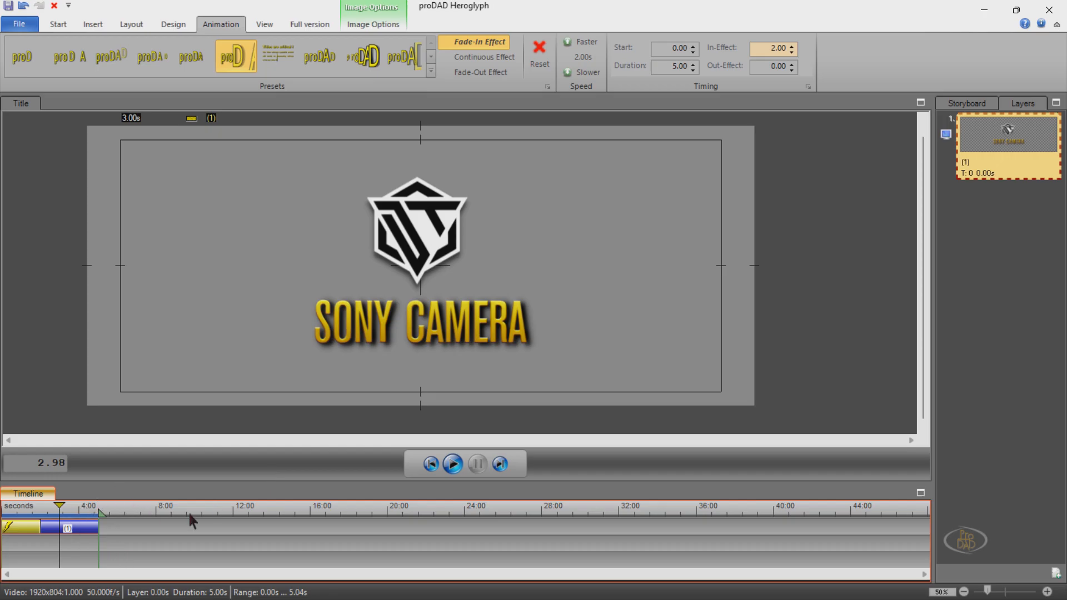
Switch to the Fade-Out effect and try the tenth Characters preset on the logo and text for 2 seconds
{"action": "mouse_move", "coordinate": [60, 507]}
{"action": "left_mouse_down"}
{"action": "mouse_move", "coordinate": [11, 508]}
{"action": "mouse_move", "coordinate": [75, 510]}
{"action": "left_mouse_up"}
{"action": "left_click", "coordinate": [484, 72]}
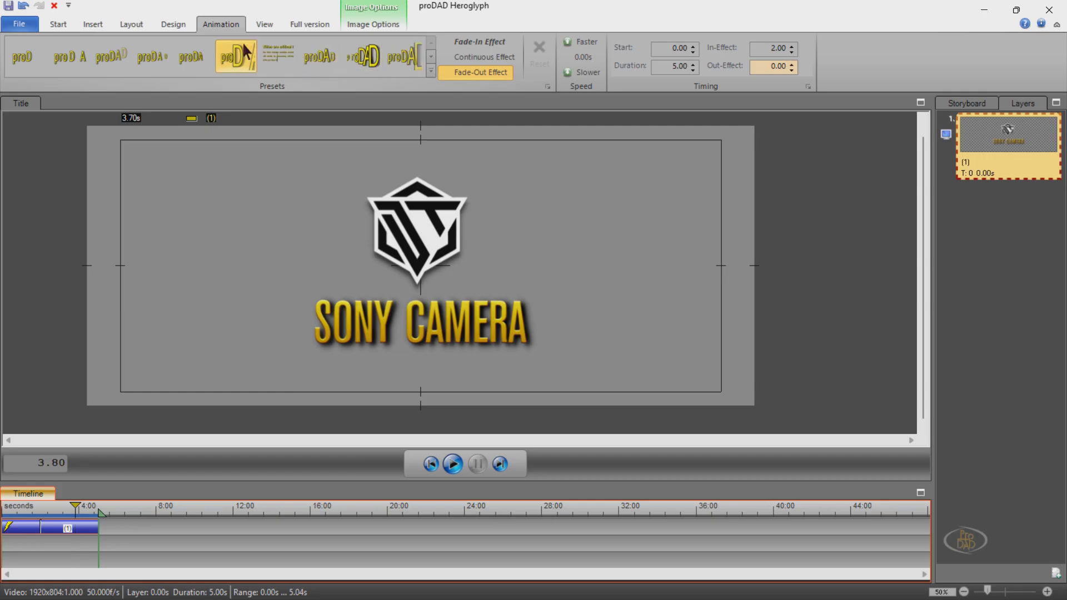
{"action": "left_click", "coordinate": [400, 58]}
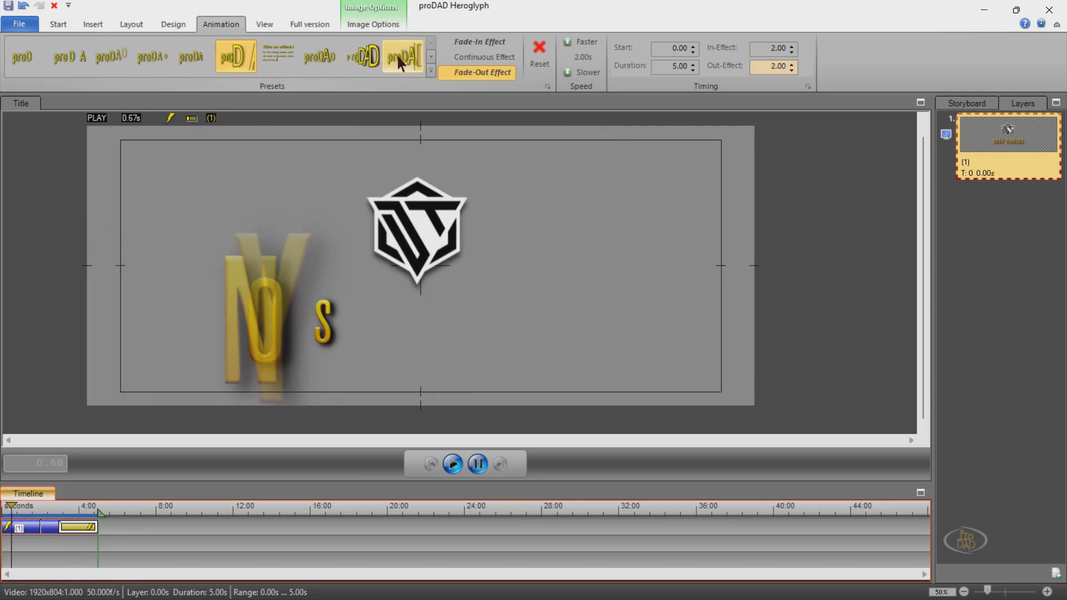
{"action": "mouse_move", "coordinate": [400, 63]}
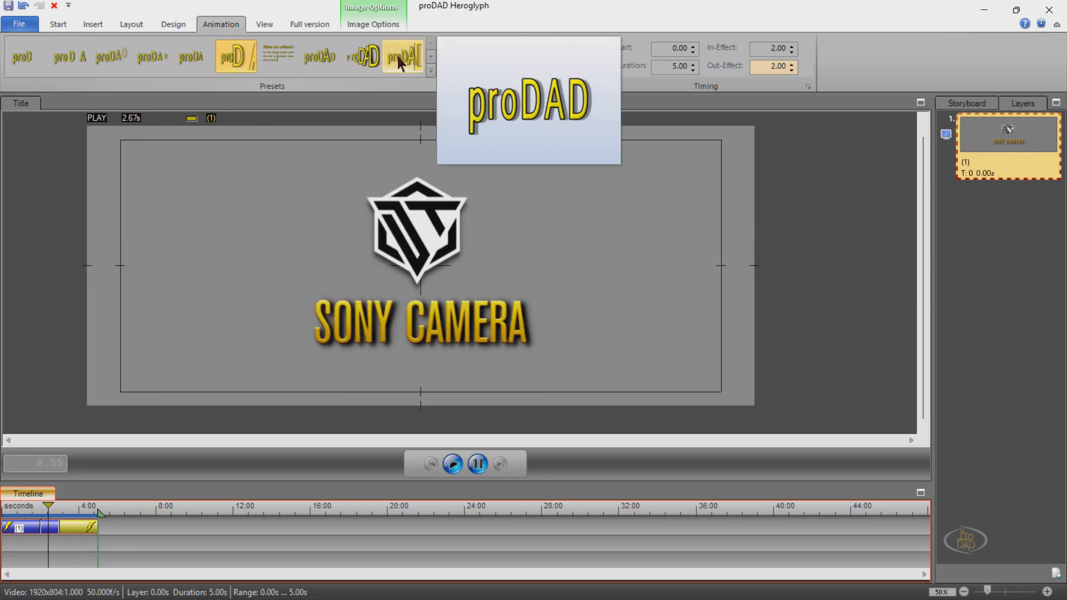
{"action": "left_click", "coordinate": [410, 68]}
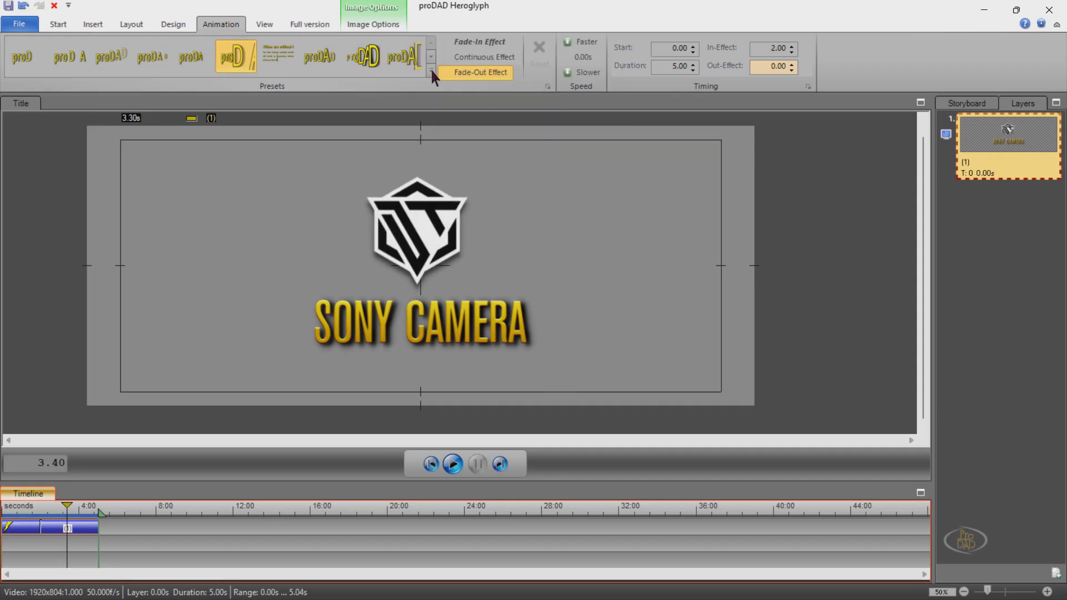
Apply a 2-second Fade-Out effect to the logo and text using the last preset of the Line group
{"action": "left_click", "coordinate": [431, 68]}
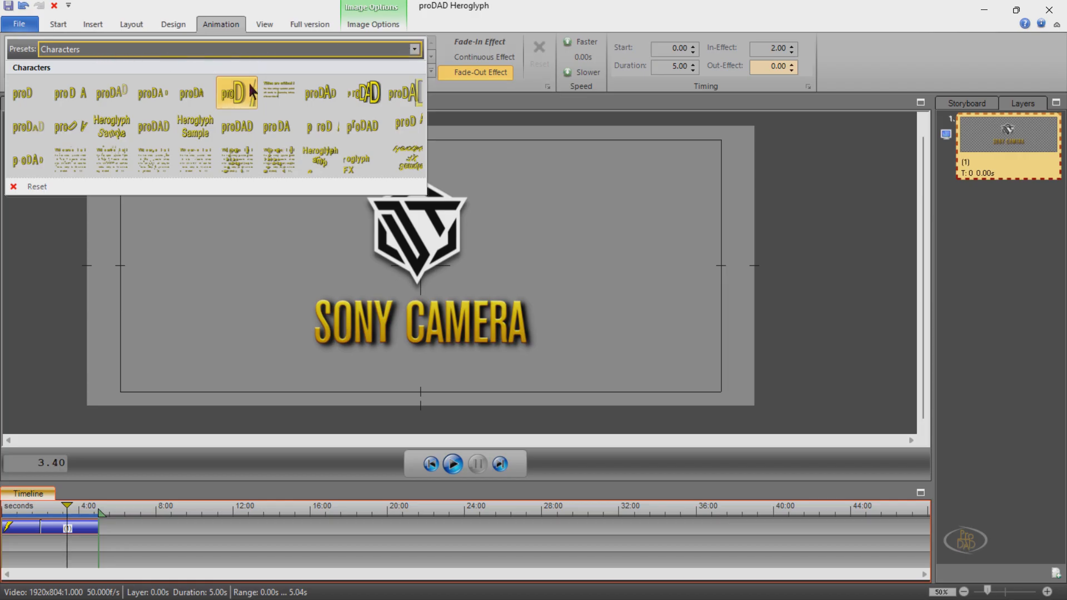
{"action": "left_click", "coordinate": [415, 49]}
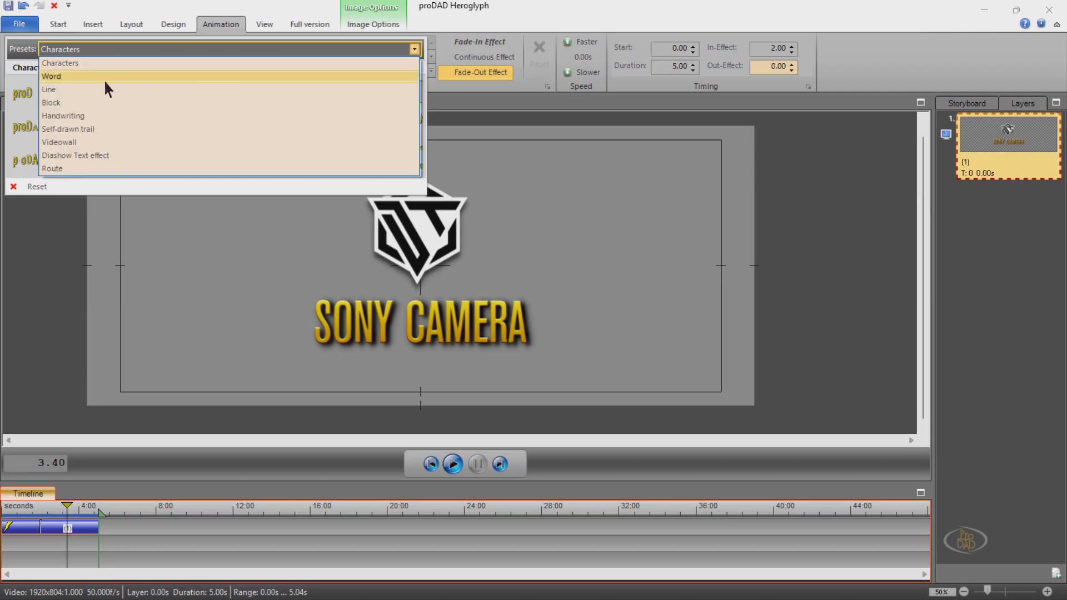
{"action": "left_click", "coordinate": [65, 88]}
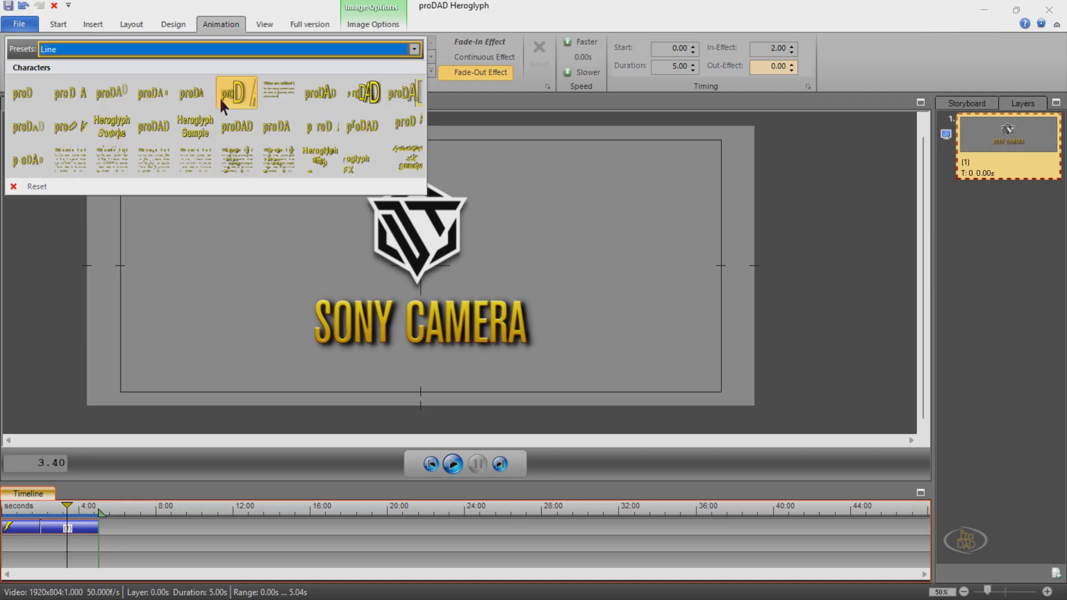
{"action": "mouse_move", "coordinate": [22, 92]}
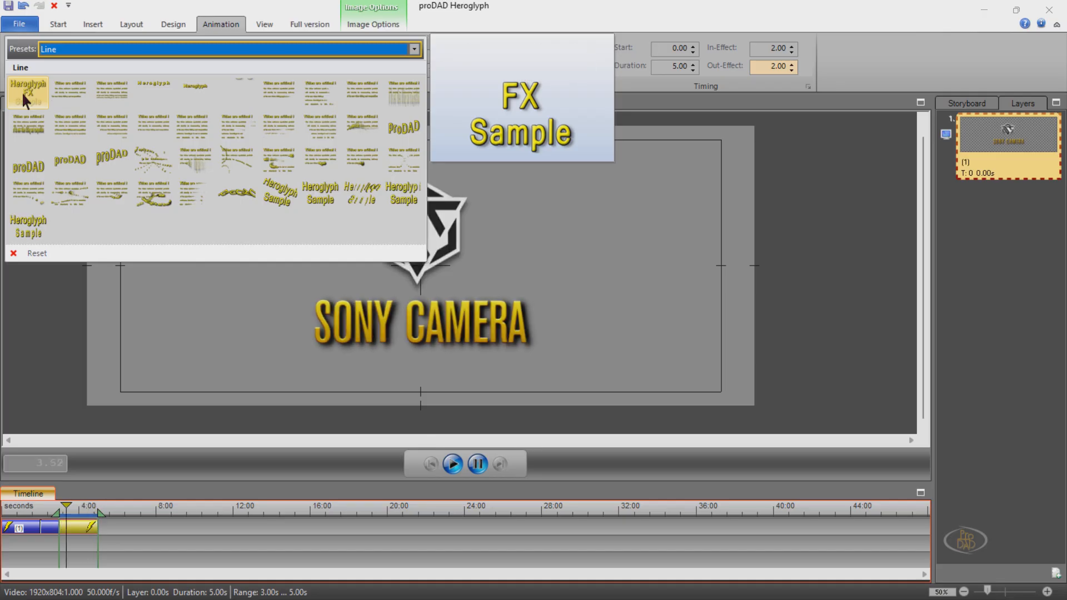
{"action": "mouse_move", "coordinate": [65, 92]}
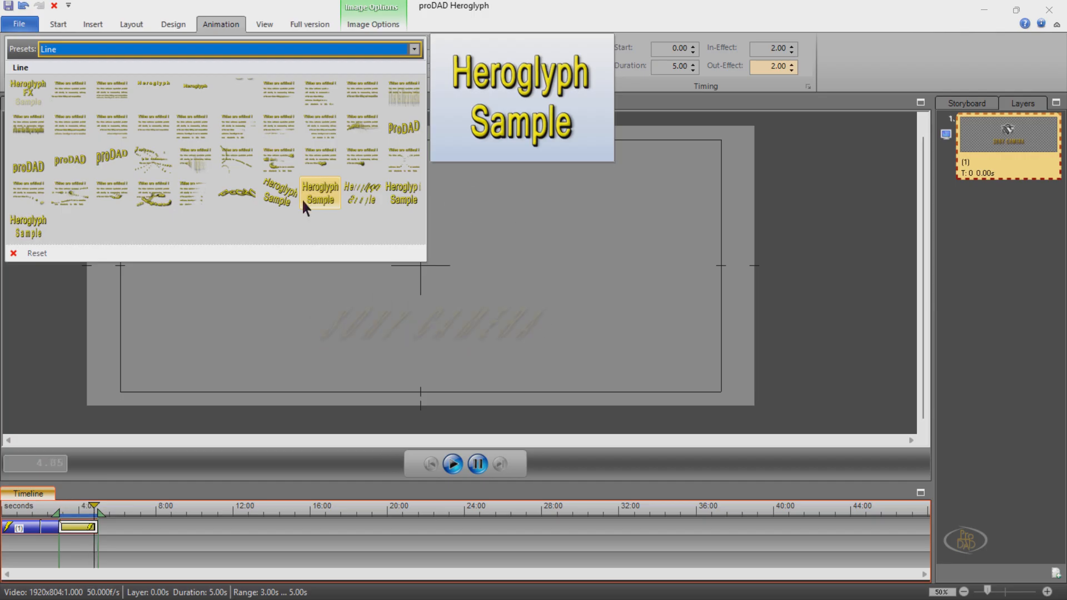
{"action": "left_click", "coordinate": [18, 229]}
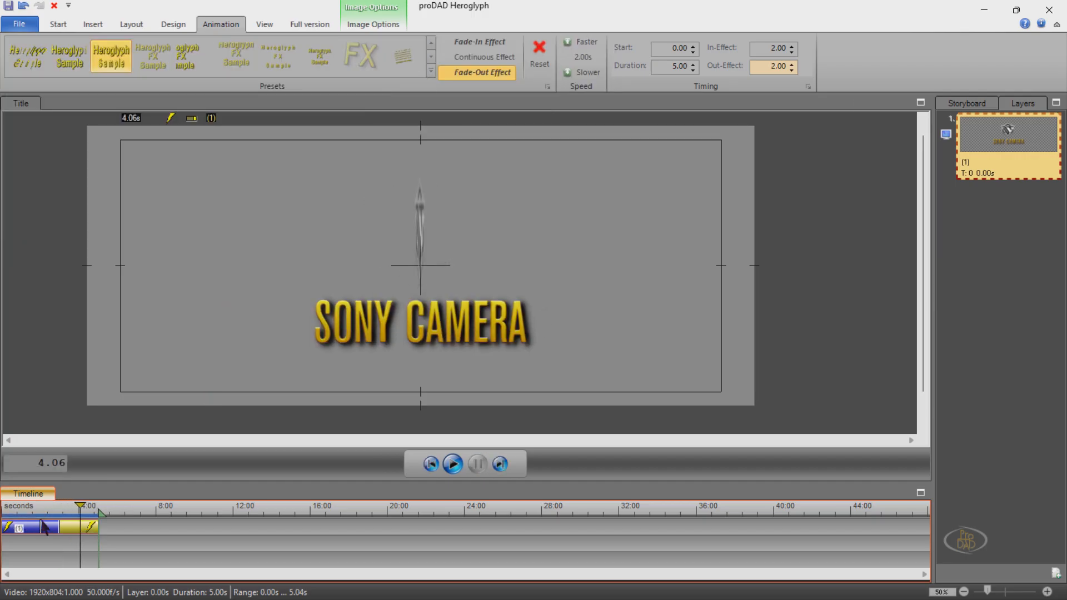
Preview the title animation from the start through its fade-out and stop the playback
{"action": "left_click_drag", "start_coordinate": [80, 506], "coordinate": [2, 506]}
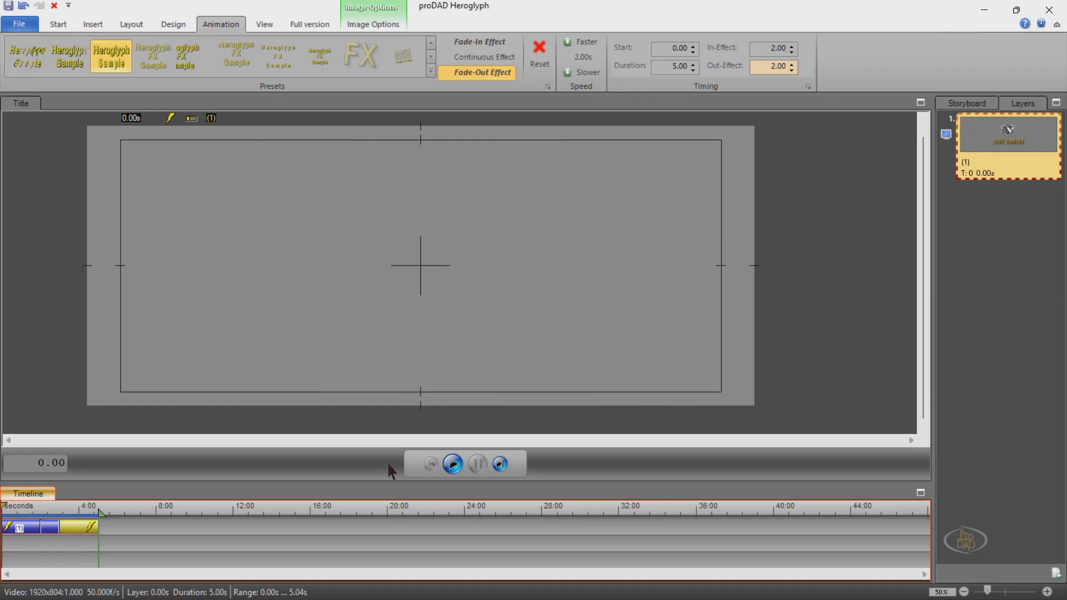
{"action": "left_click", "coordinate": [454, 466]}
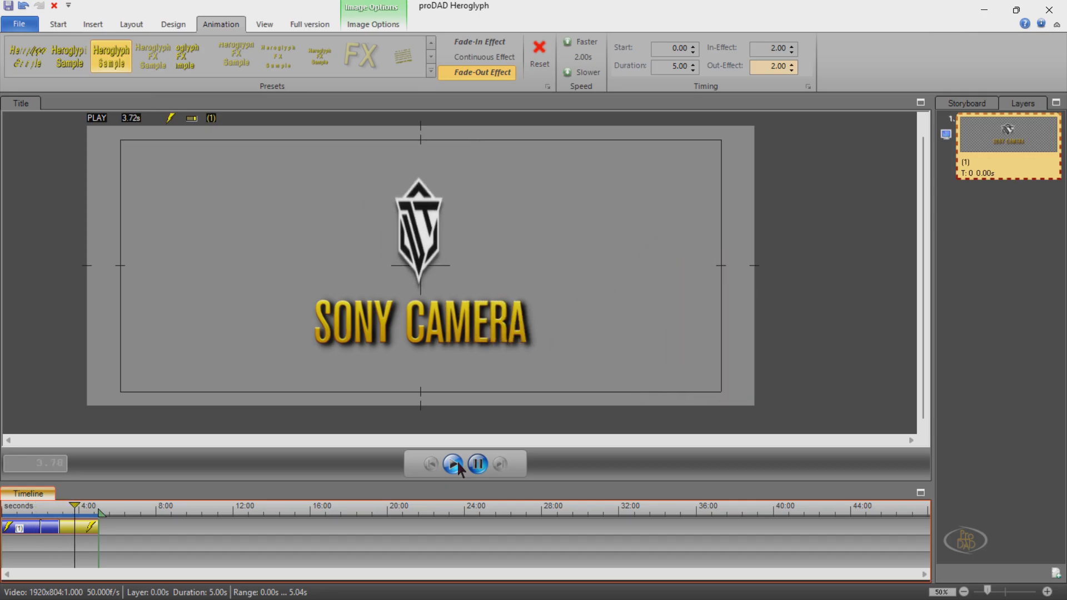
{"action": "left_click", "coordinate": [476, 464]}
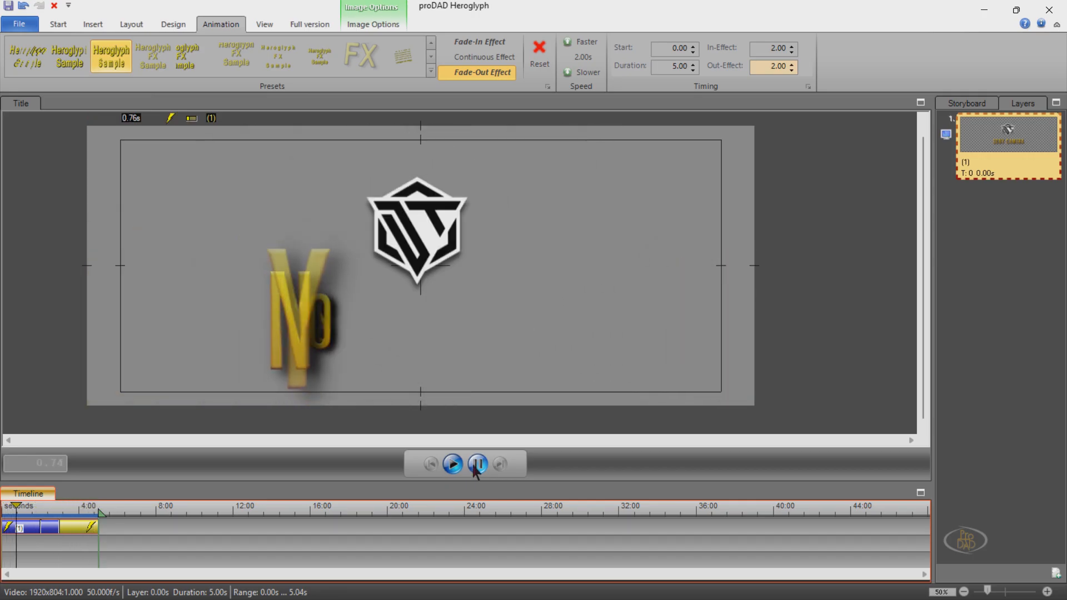
{"action": "mouse_move", "coordinate": [15, 506]}
{"action": "left_mouse_down"}
{"action": "mouse_move", "coordinate": [51, 507]}
{"action": "mouse_move", "coordinate": [21, 506]}
{"action": "left_mouse_up"}
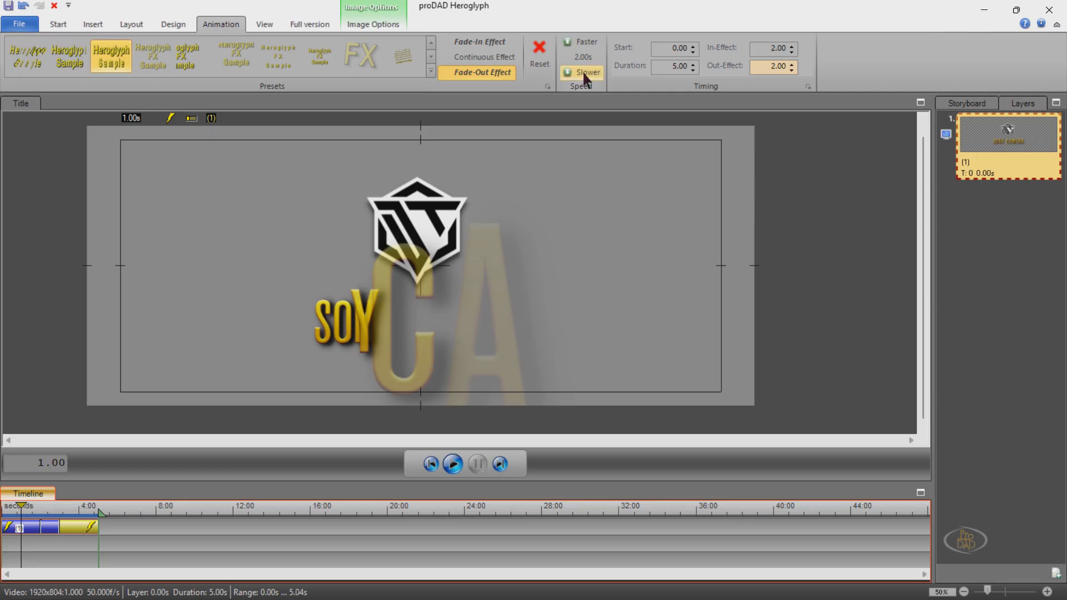
{"action": "left_click", "coordinate": [581, 41]}
{"action": "left_click", "coordinate": [585, 72]}
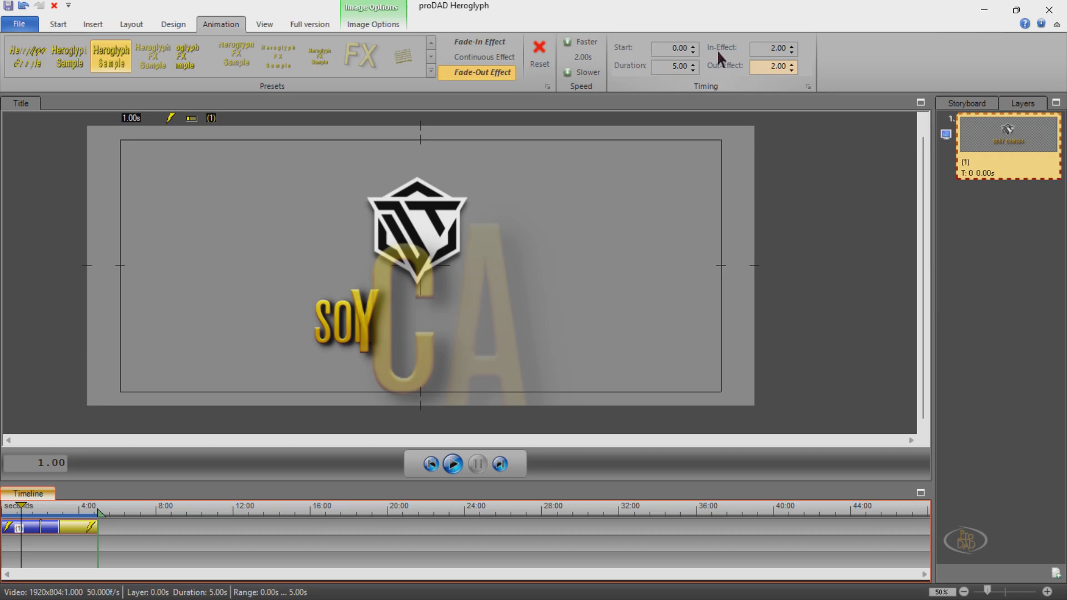
{"action": "double_click", "coordinate": [768, 49]}
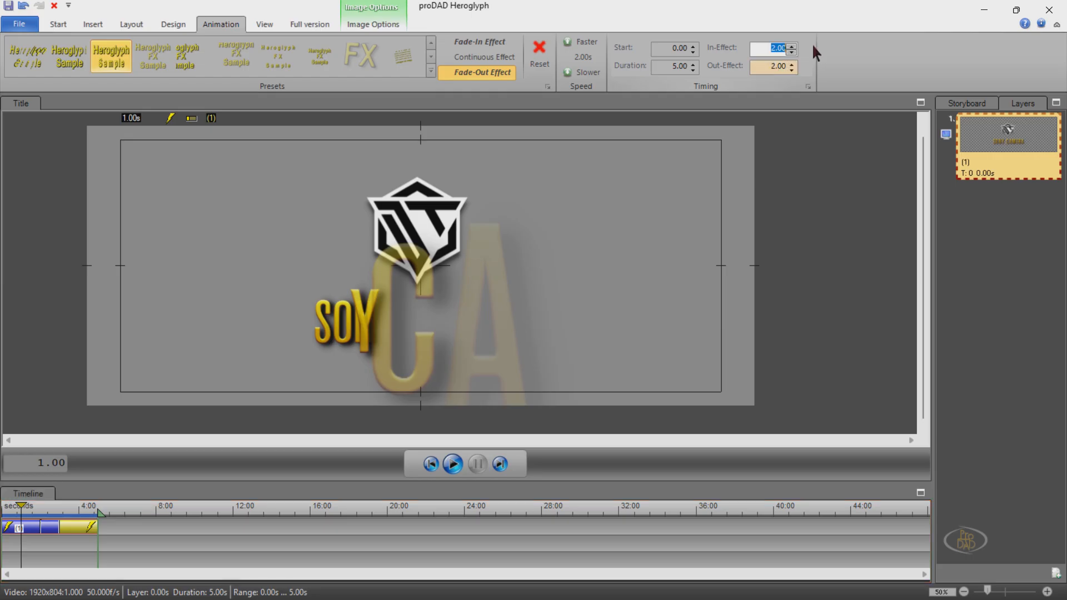
Set the title layer's duration to 7 seconds
{"action": "double_click", "coordinate": [667, 66]}
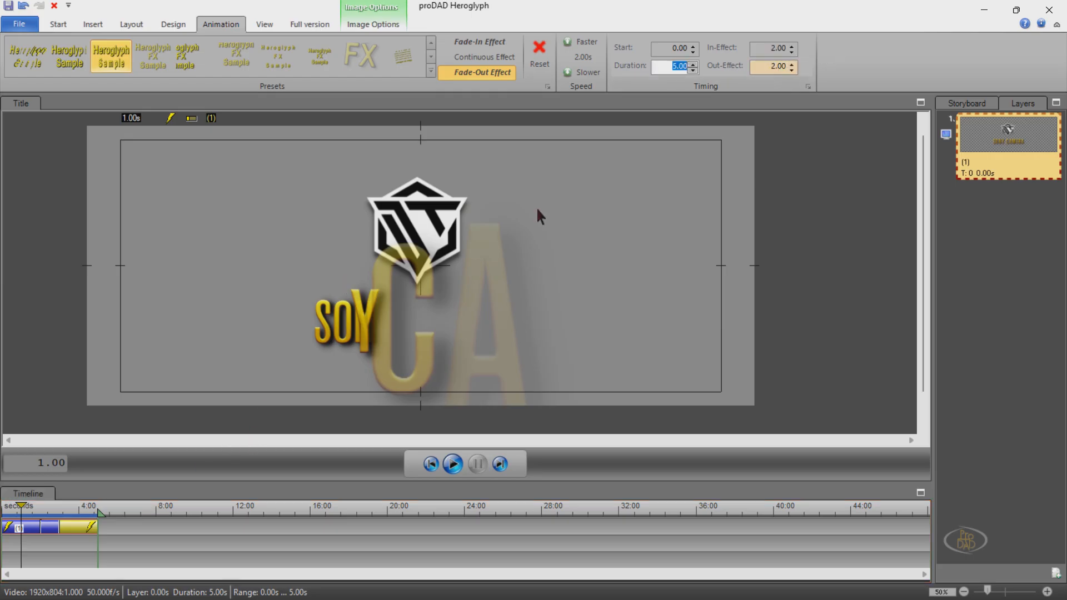
{"action": "double_click", "coordinate": [665, 66]}
{"action": "type", "text": "7"}
{"action": "key", "text": "Return"}
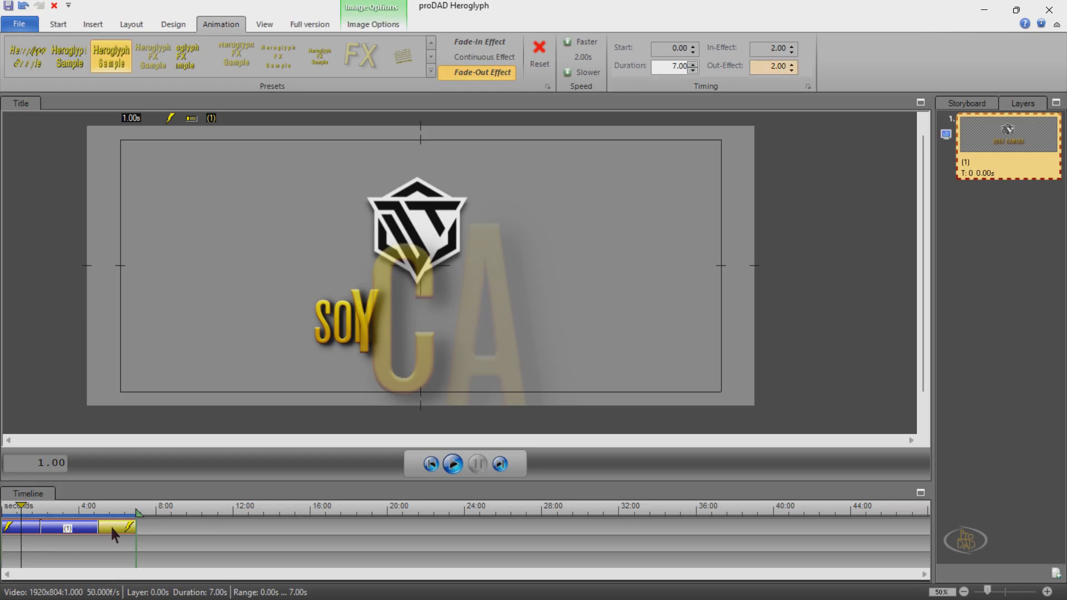
Lengthen both the fade-in and the fade-out effects to 3 seconds each
{"action": "left_click", "coordinate": [19, 531]}
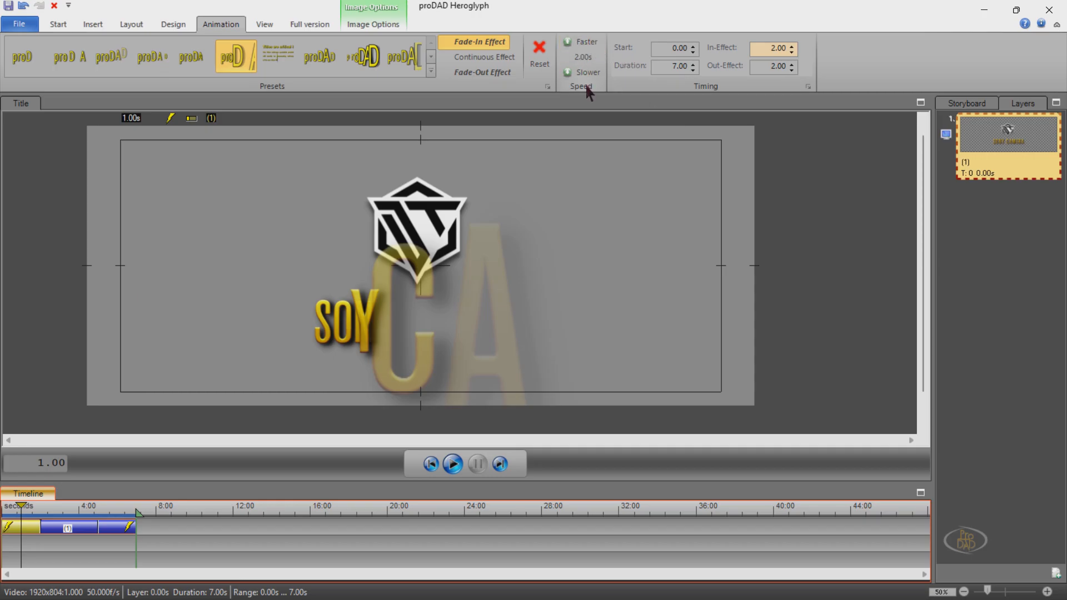
{"action": "left_click", "coordinate": [770, 48]}
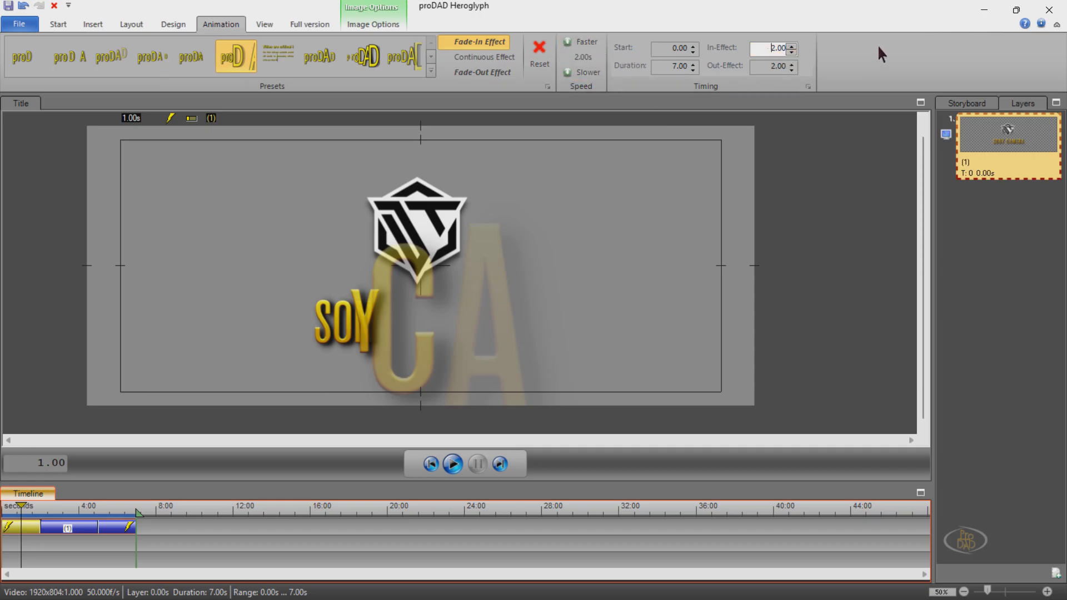
{"action": "key", "text": "Delete"}
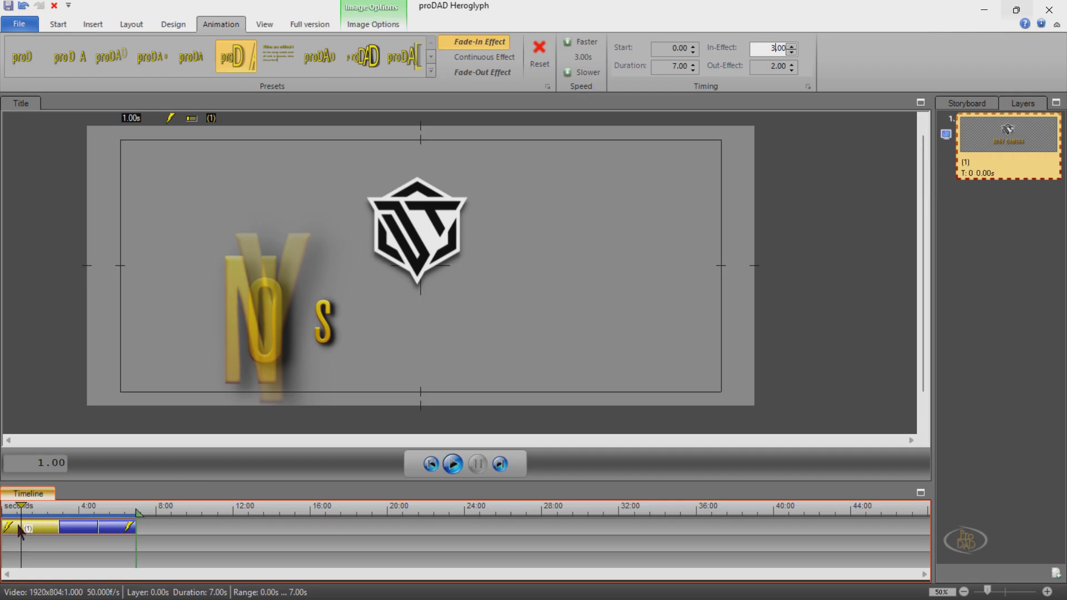
{"action": "left_click", "coordinate": [113, 527]}
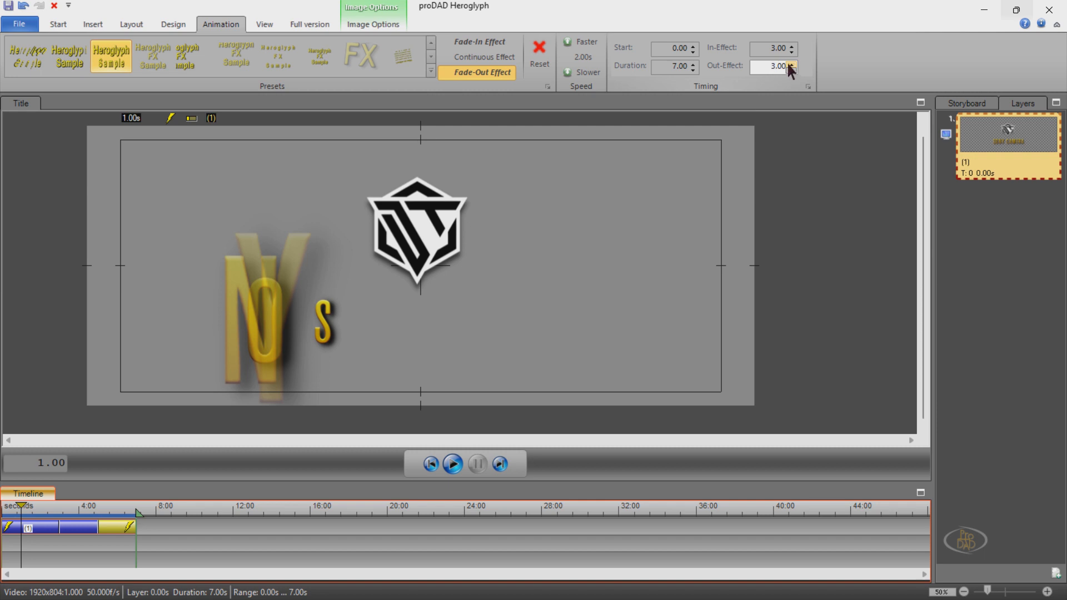
{"action": "key", "text": "Return"}
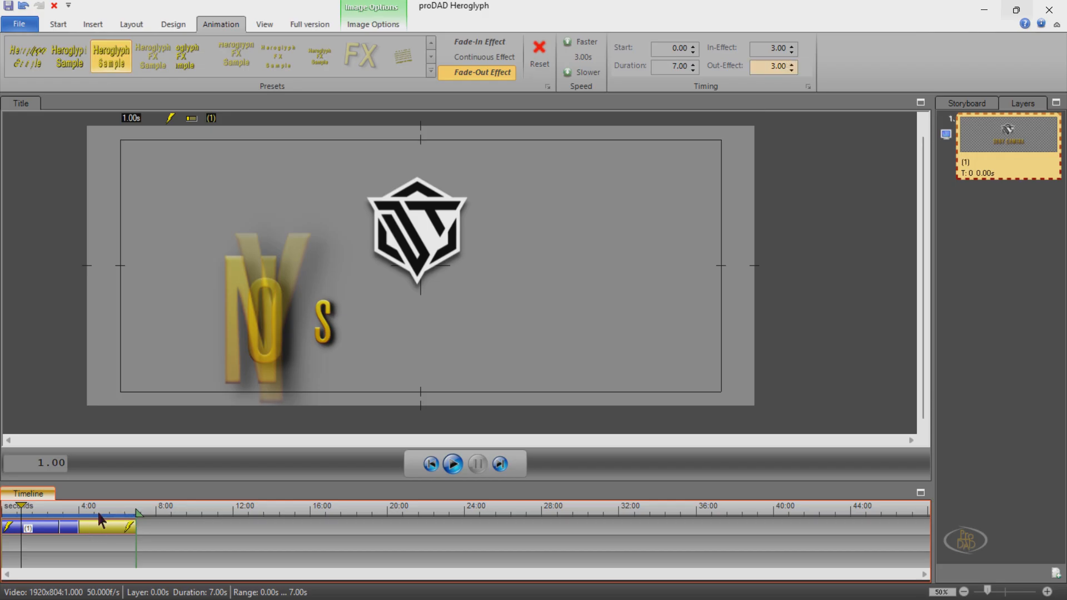
Play the retimed title animation from the start and pause it to check the slower effects
{"action": "left_click", "coordinate": [96, 512]}
{"action": "left_click_drag", "start_coordinate": [96, 511], "coordinate": [5, 511]}
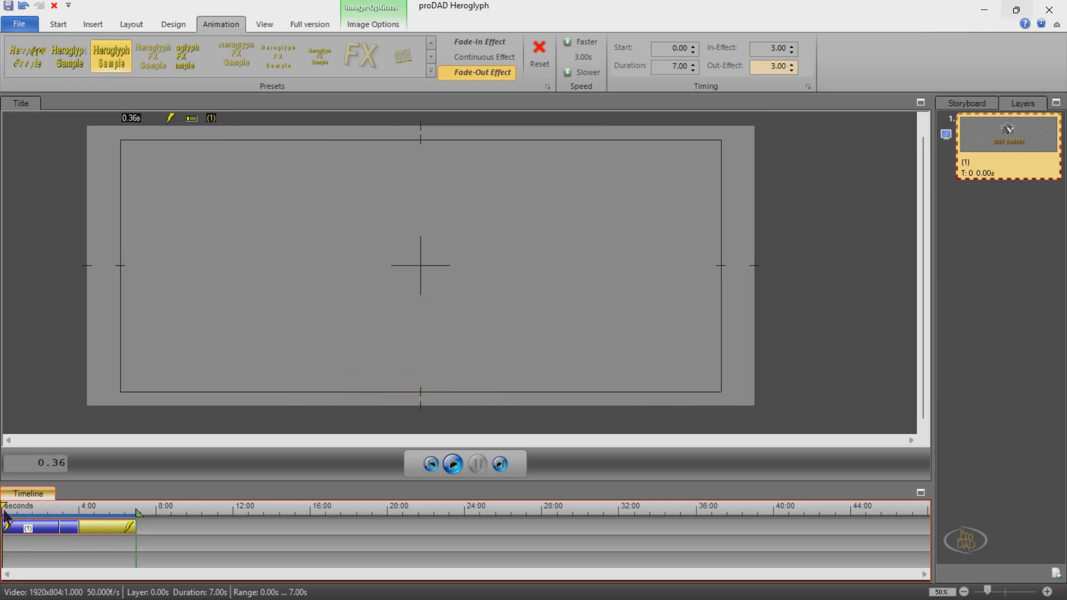
{"action": "left_click", "coordinate": [453, 464]}
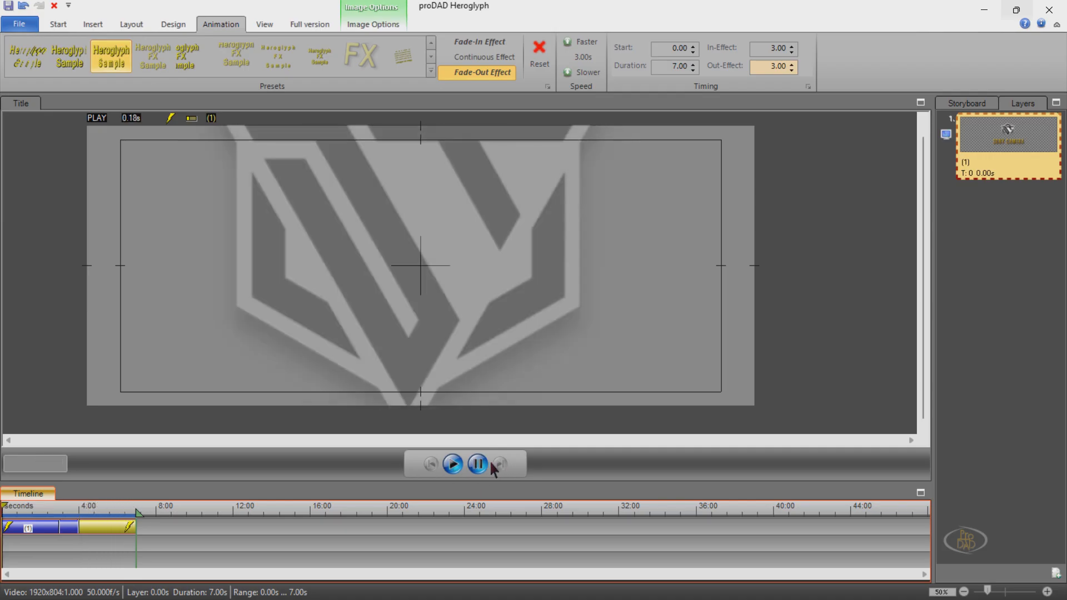
{"action": "left_click", "coordinate": [478, 465]}
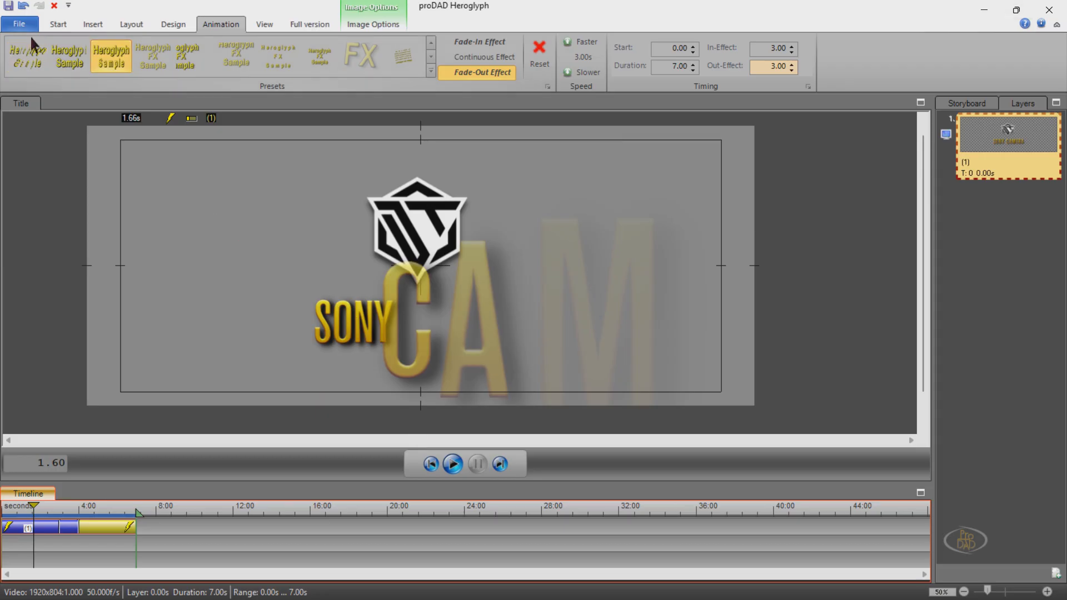
Save the title as a project file named 004 LOGO in the DHURANDHAR TITLE OK folder
{"action": "left_click", "coordinate": [19, 23]}
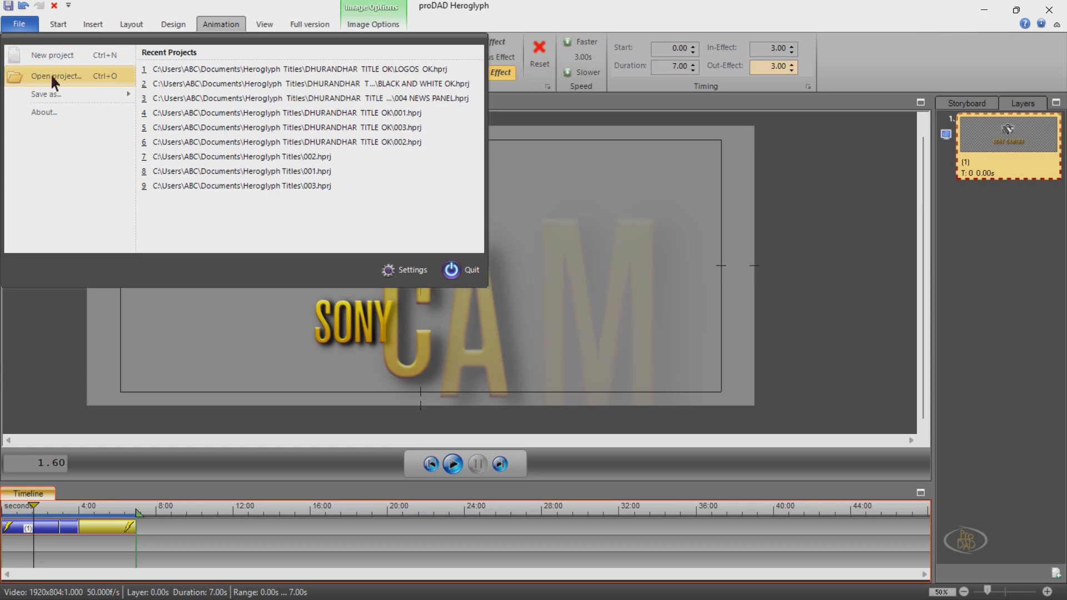
{"action": "mouse_move", "coordinate": [59, 94]}
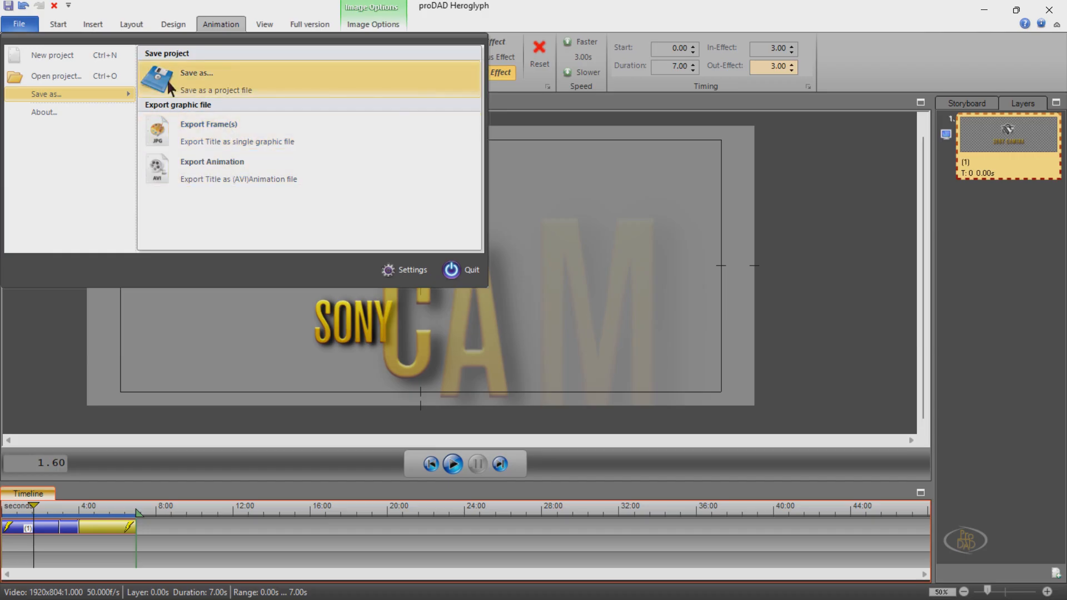
{"action": "left_click", "coordinate": [208, 76]}
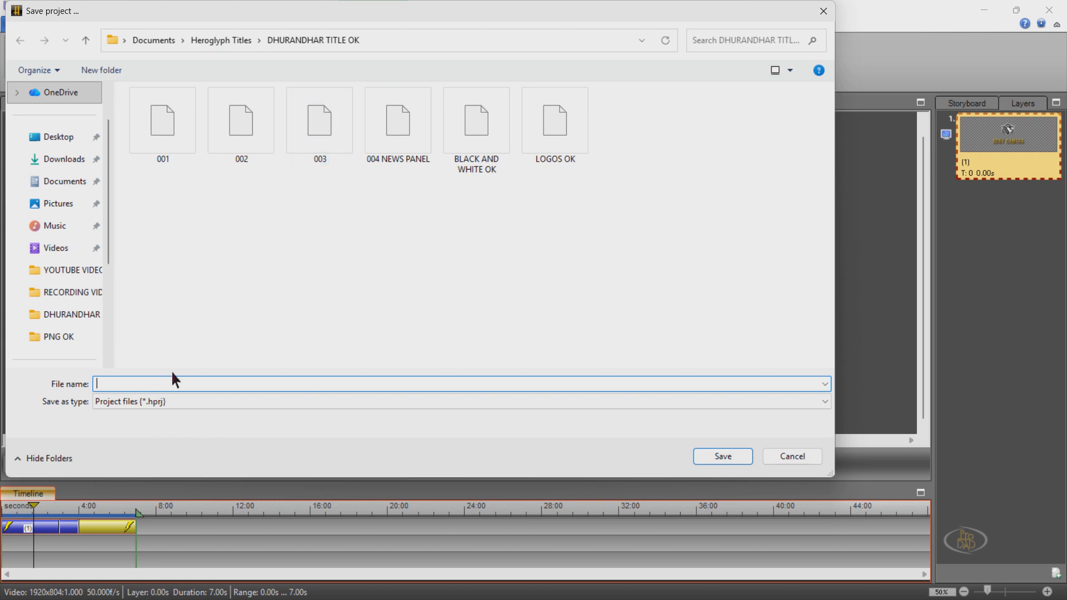
{"action": "type", "text": "004"}
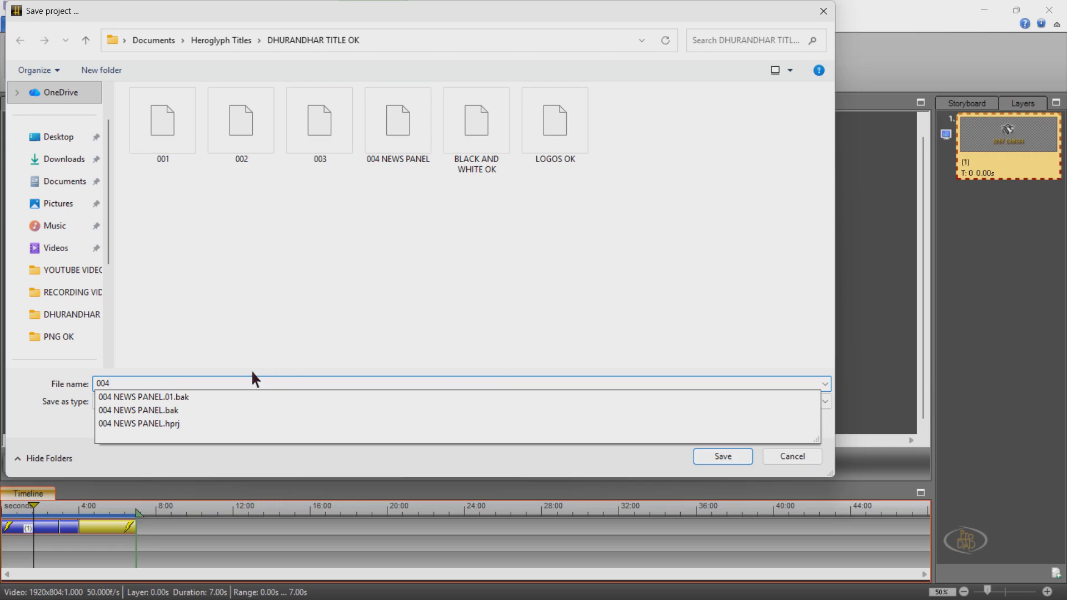
{"action": "type", "text": " LOGO"}
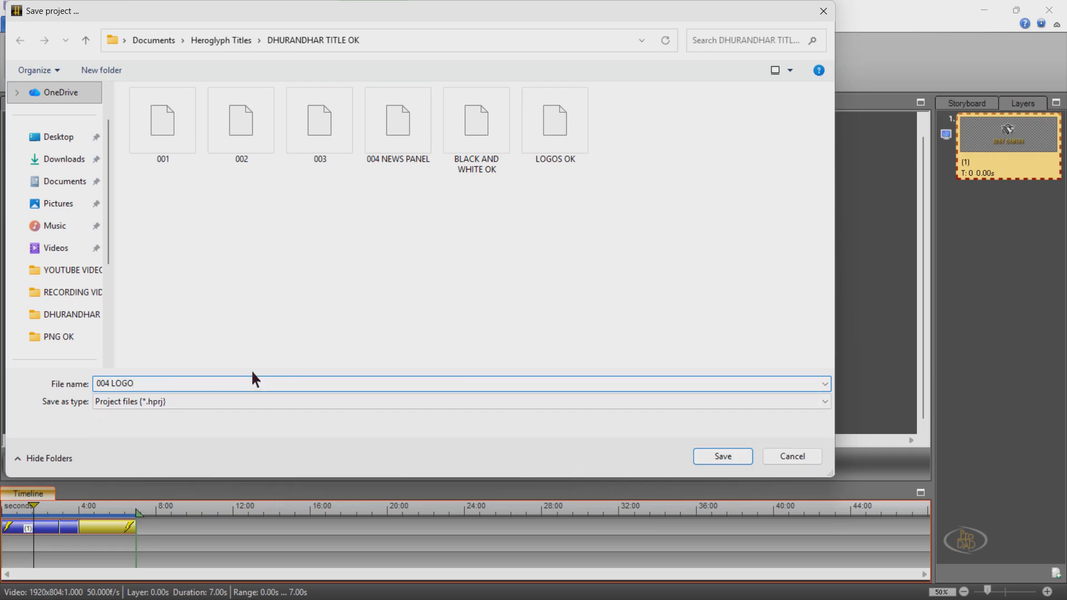
{"action": "left_click", "coordinate": [718, 454]}
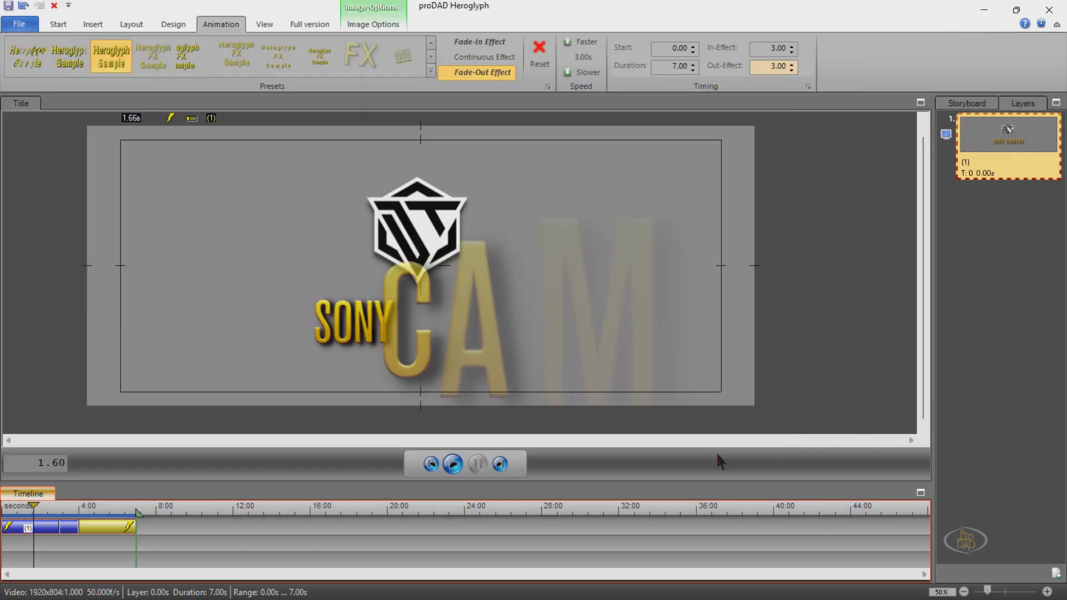
Park the playhead at 3.28 s, then minimise Heroglyph and close the File Explorer window
{"action": "left_click_drag", "start_coordinate": [34, 508], "coordinate": [65, 510]}
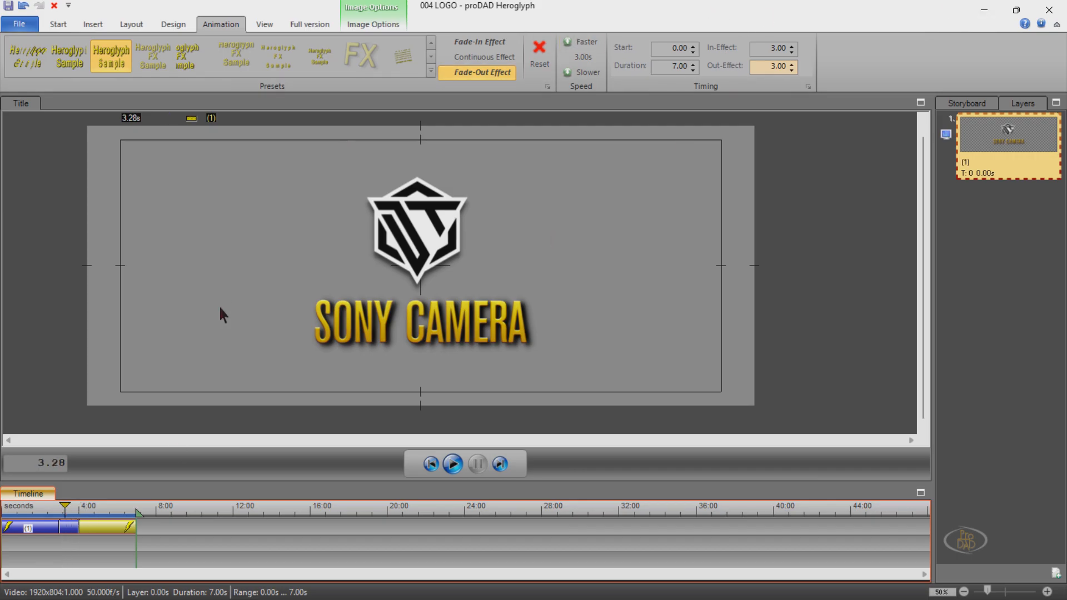
{"action": "left_click", "coordinate": [984, 12]}
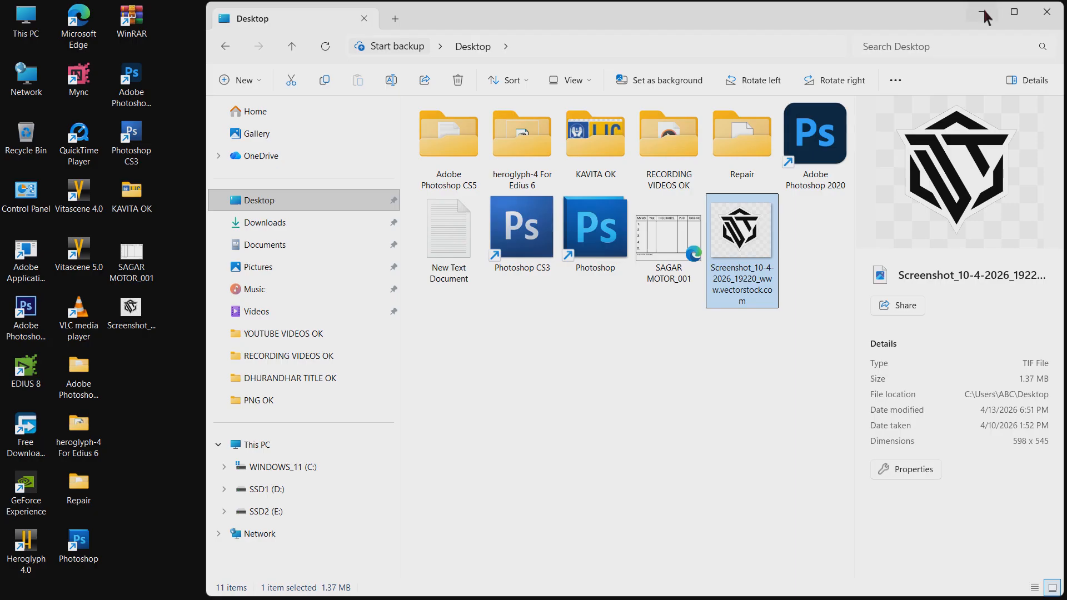
{"action": "left_click", "coordinate": [1052, 11]}
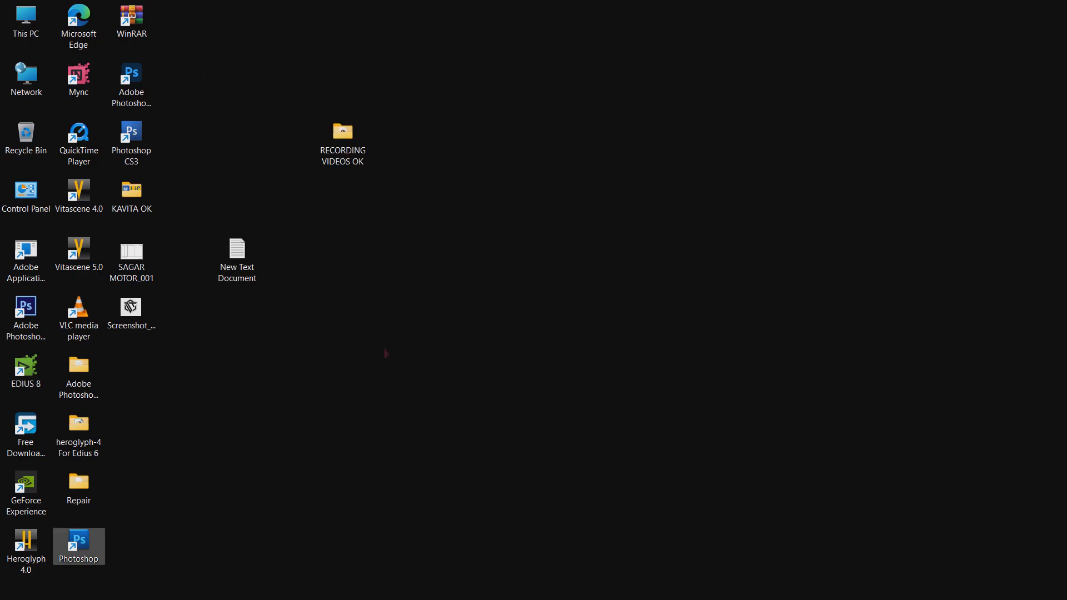
{"action": "right_click", "coordinate": [473, 297]}
{"action": "left_click", "coordinate": [504, 355]}
{"action": "right_click", "coordinate": [493, 384]}
{"action": "left_click", "coordinate": [495, 389]}
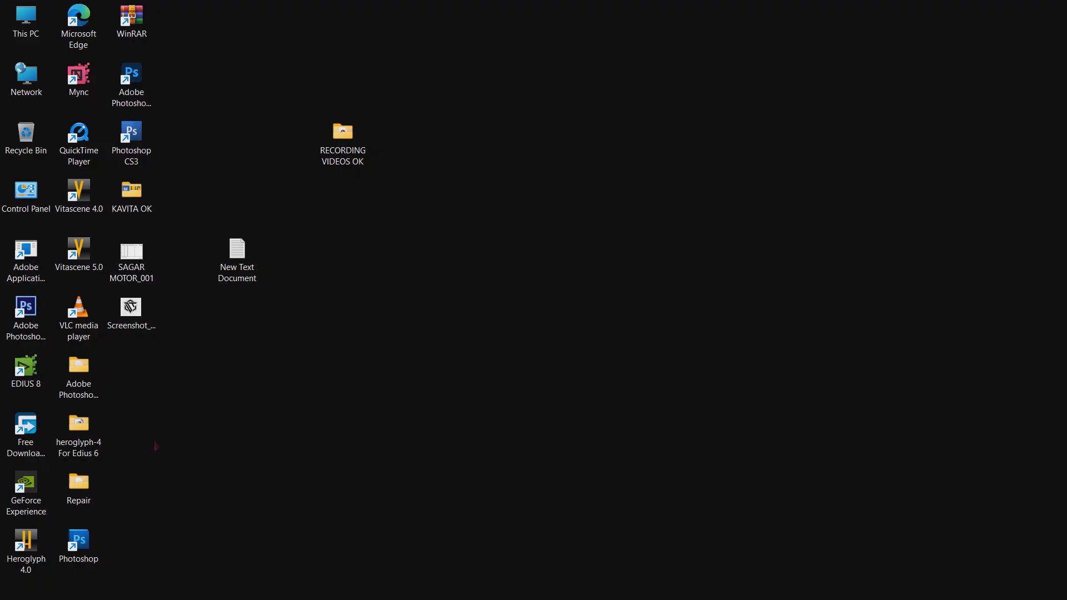
Launch EDIUS 8 from the desktop and open the recent project Untitled1
{"action": "left_click", "coordinate": [25, 372]}
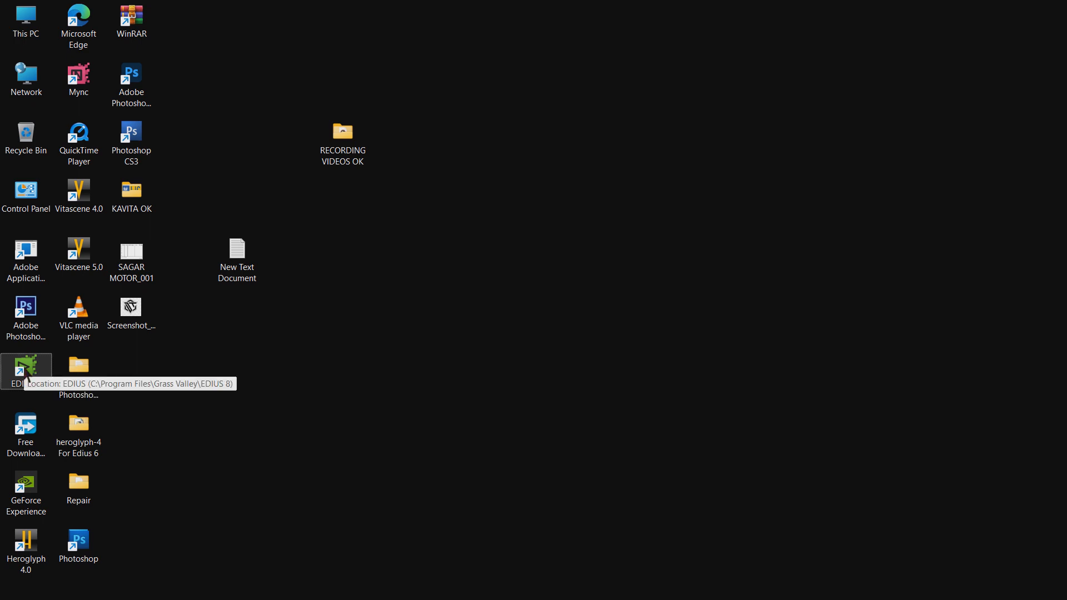
{"action": "left_click", "coordinate": [196, 375]}
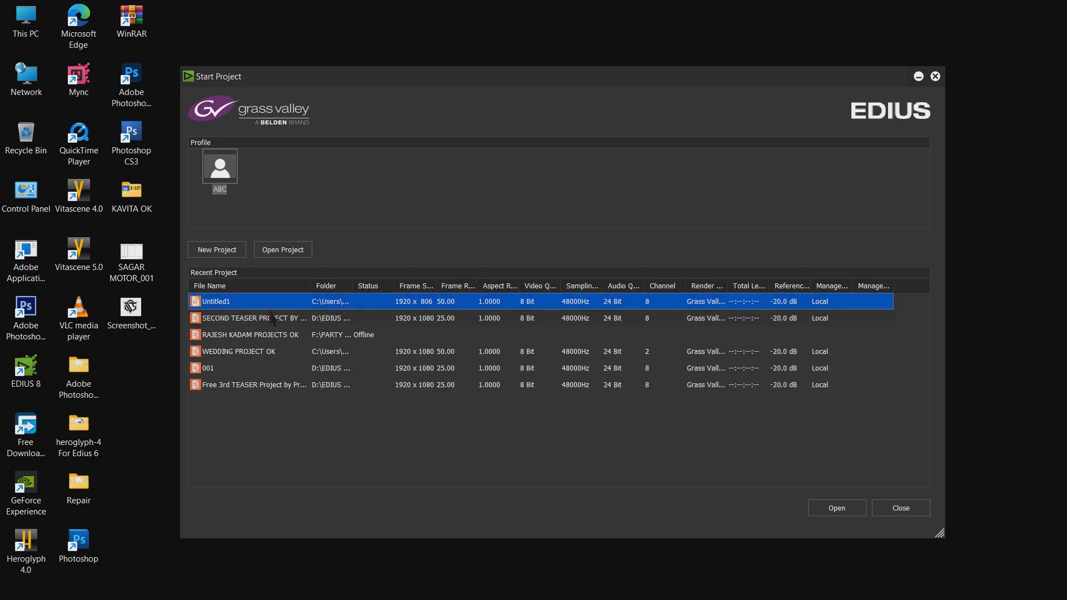
{"action": "left_click", "coordinate": [830, 512]}
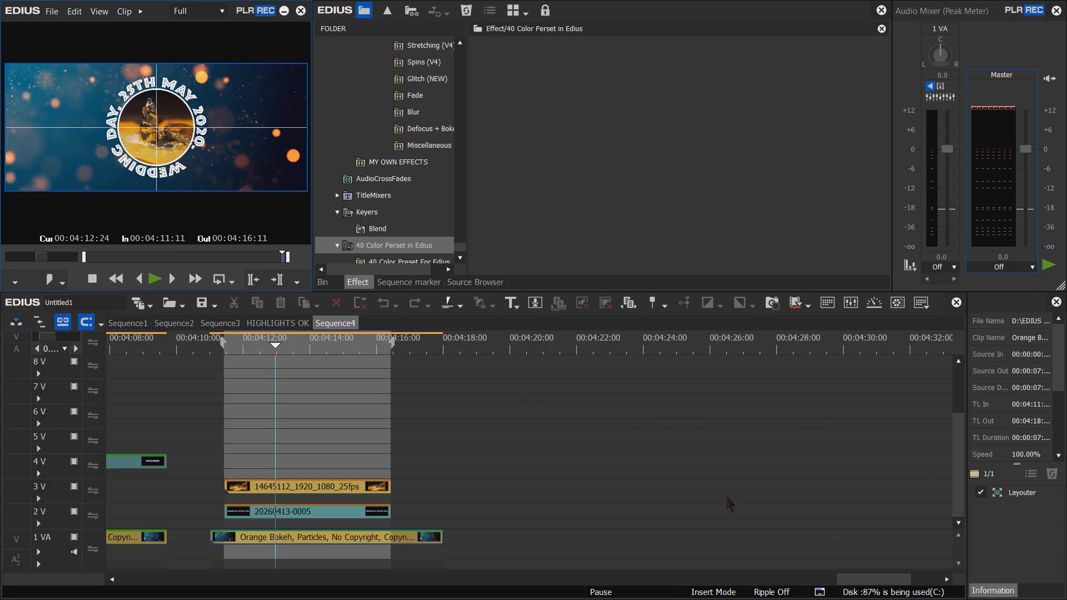
Mark an empty stretch of the Sequence4 timeline with the in point at 00:04:28:00 and the out point at 00:04:32:24
{"action": "left_click_drag", "start_coordinate": [870, 582], "coordinate": [874, 583]}
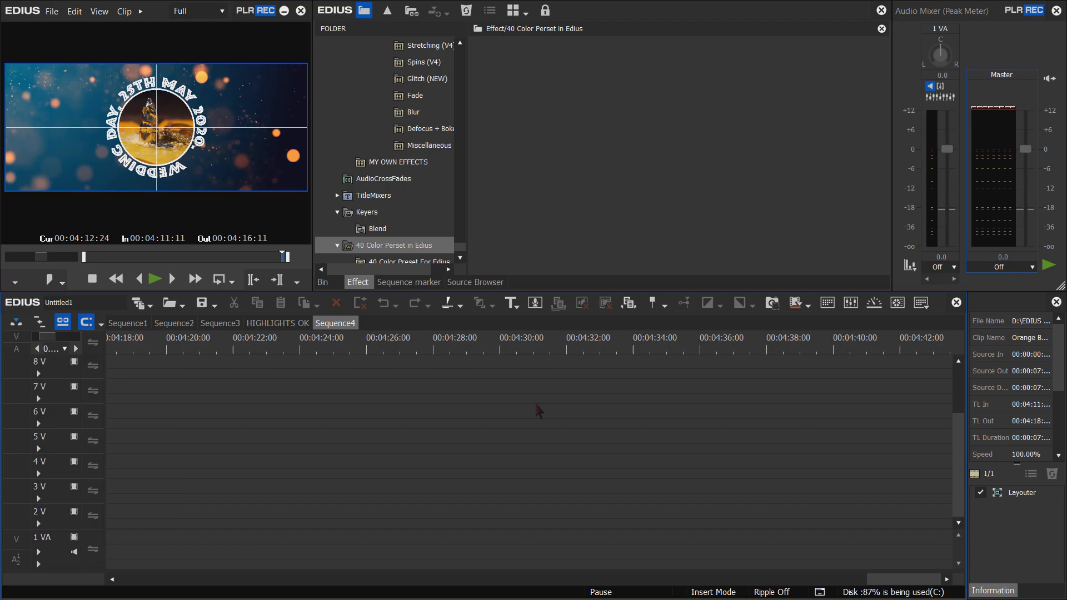
{"action": "left_click", "coordinate": [441, 360]}
{"action": "left_click", "coordinate": [433, 362]}
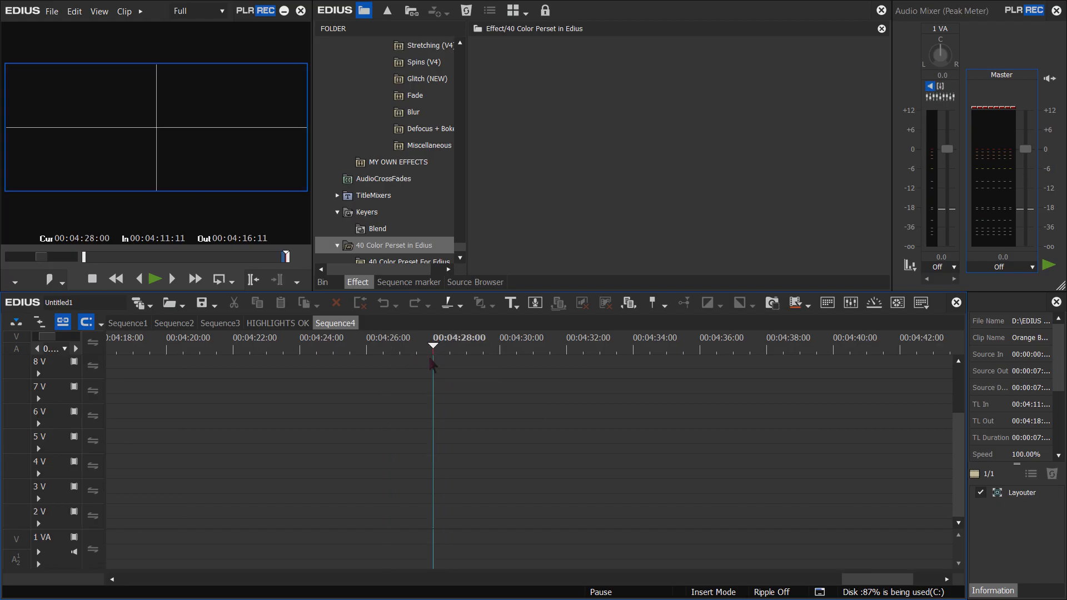
{"action": "key", "text": "i"}
{"action": "mouse_move", "coordinate": [532, 349]}
{"action": "left_mouse_down"}
{"action": "mouse_move", "coordinate": [612, 364]}
{"action": "mouse_move", "coordinate": [599, 389]}
{"action": "left_mouse_up"}
{"action": "key", "text": "o"}
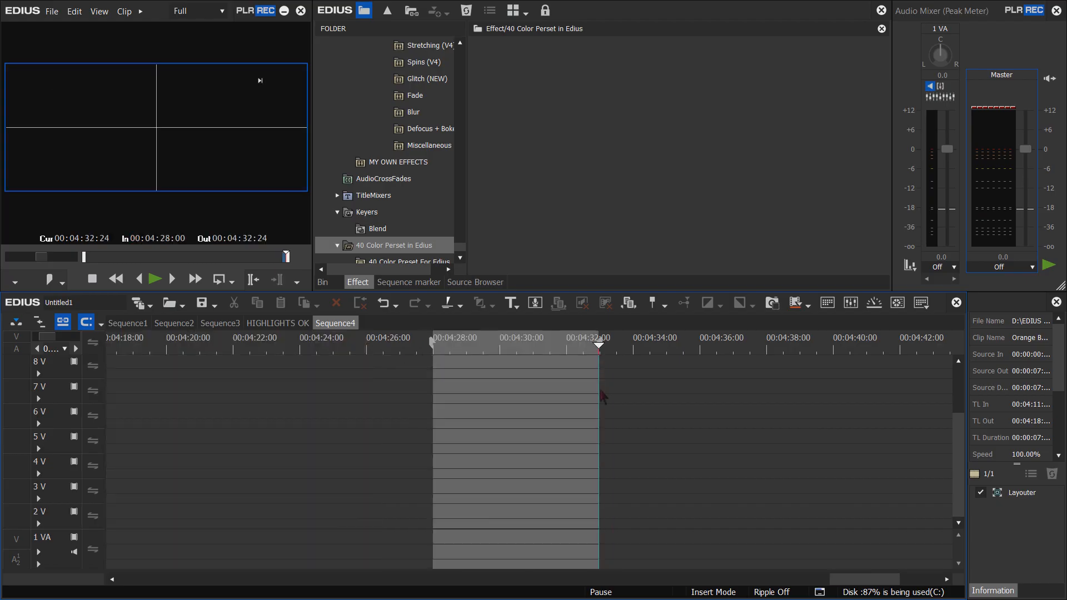
{"action": "left_click", "coordinate": [492, 346]}
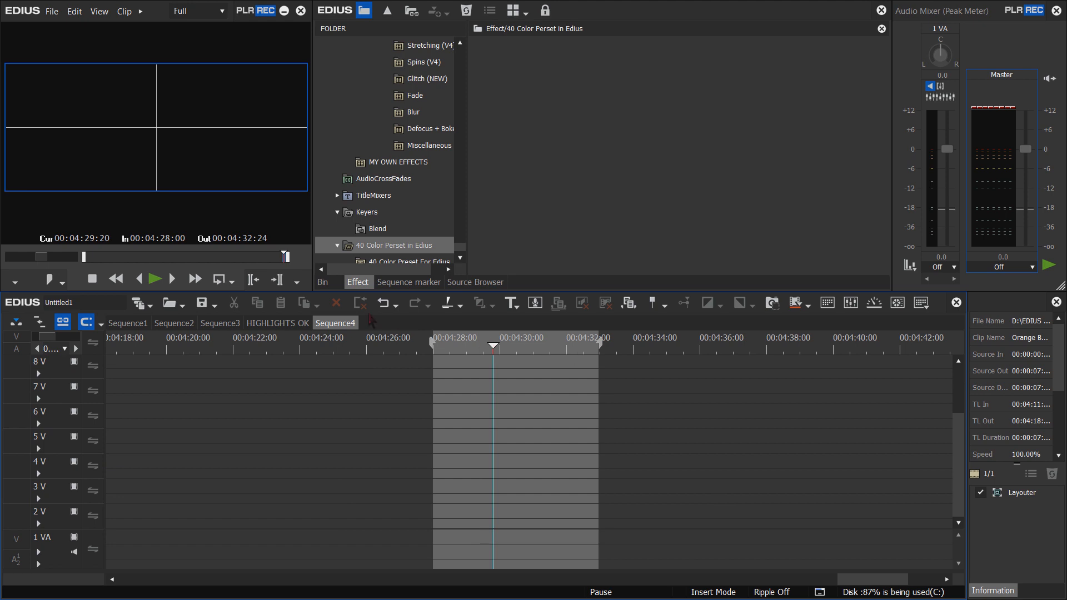
Look through the bin's VIDEO OK and PNG folders, then open 001_HEROGLYPH TITLE as the folder for title clips
{"action": "left_click", "coordinate": [323, 283]}
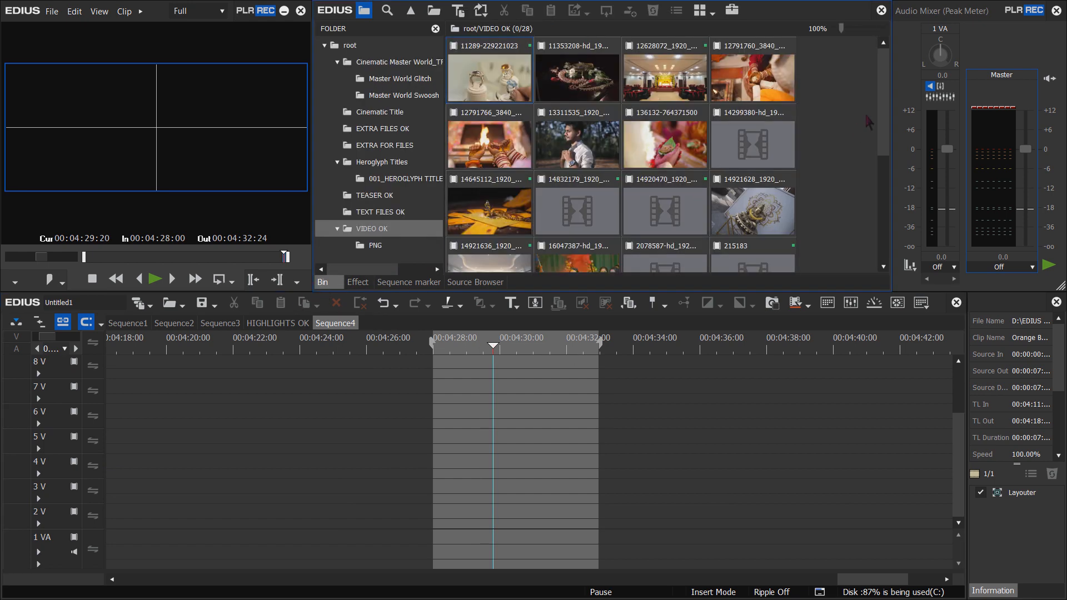
{"action": "scroll", "coordinate": [879, 112], "scroll_direction": "down", "scroll_amount": 3}
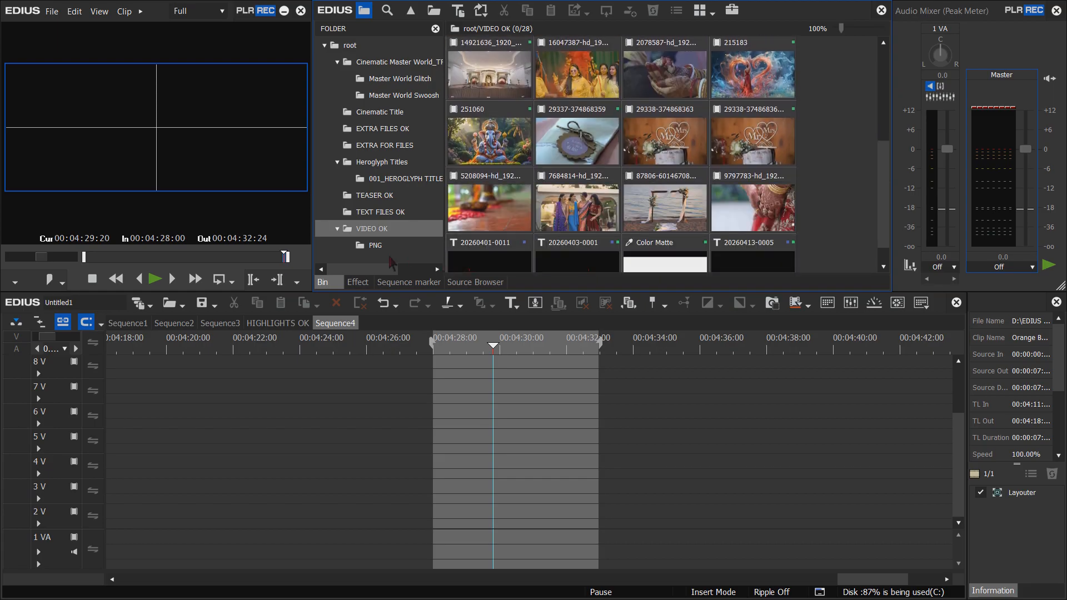
{"action": "left_click", "coordinate": [375, 246]}
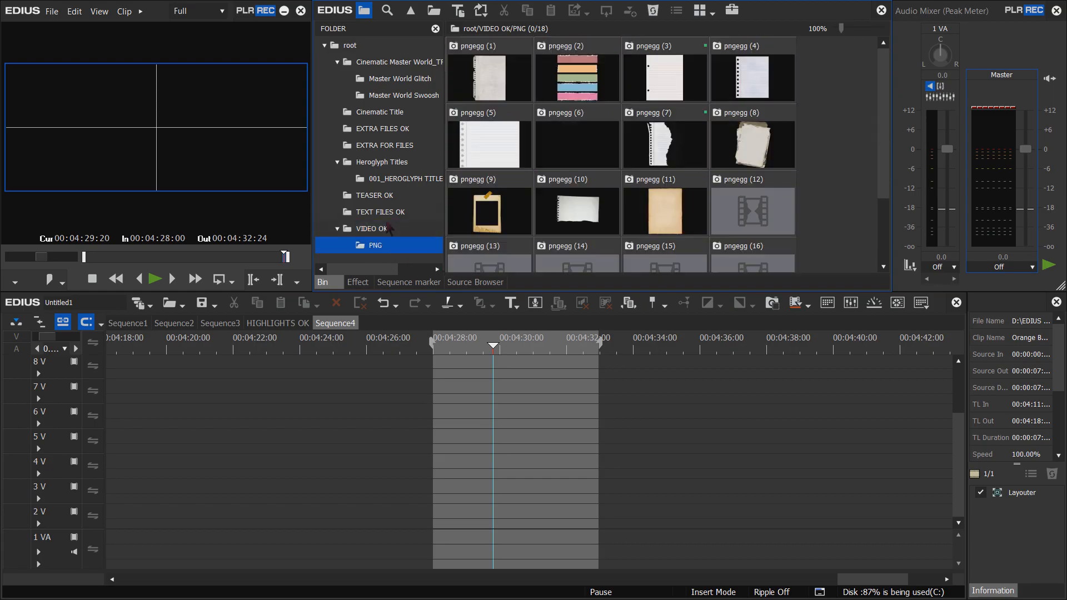
{"action": "left_click", "coordinate": [389, 227]}
{"action": "scroll", "coordinate": [887, 200], "scroll_direction": "down", "scroll_amount": 1}
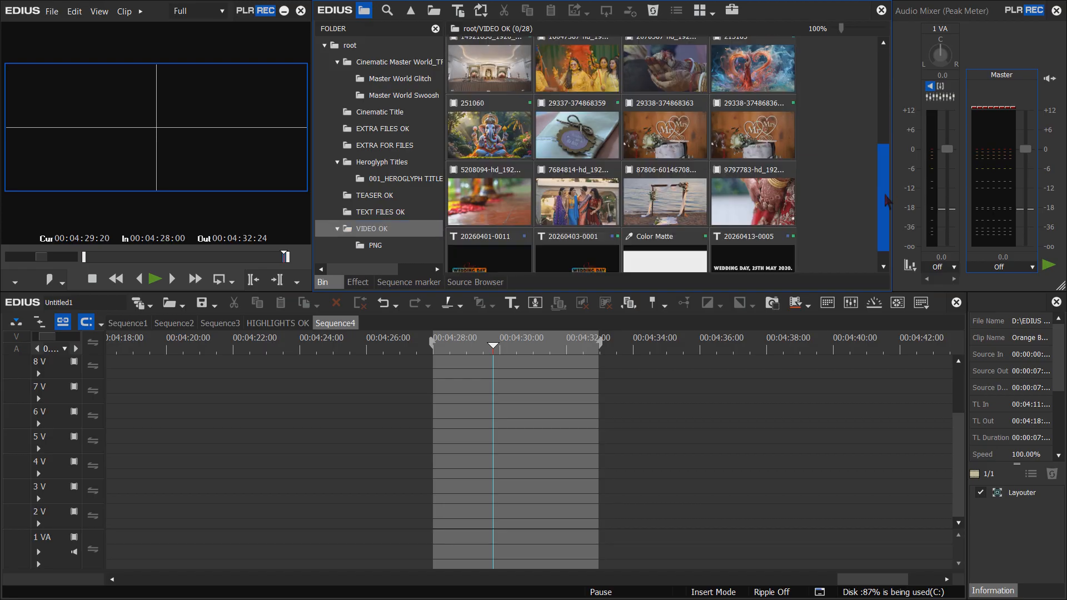
{"action": "left_click_drag", "start_coordinate": [886, 196], "coordinate": [886, 209]}
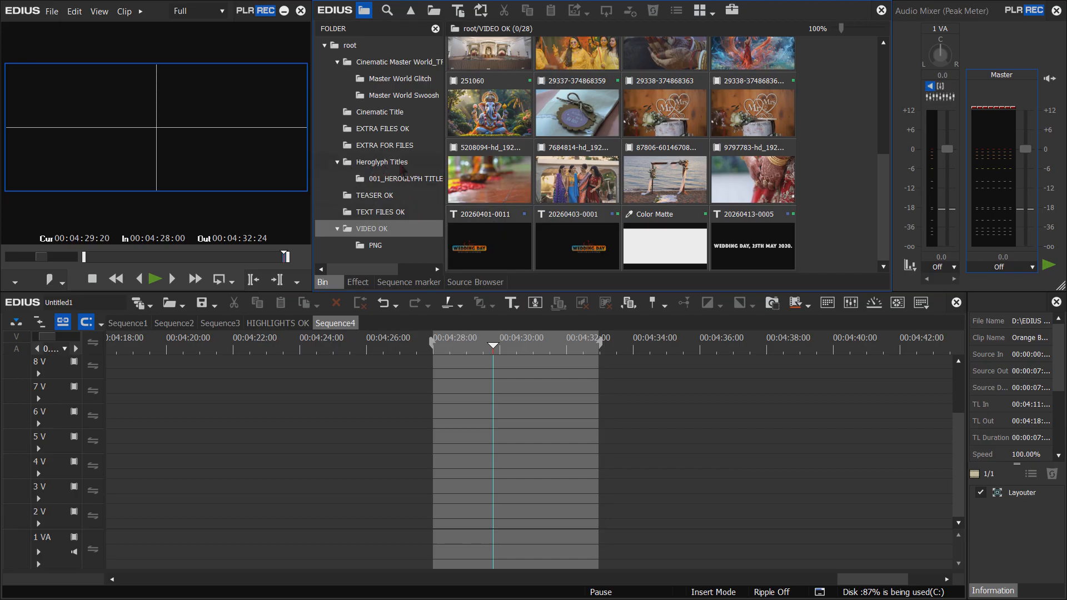
{"action": "left_click", "coordinate": [394, 179]}
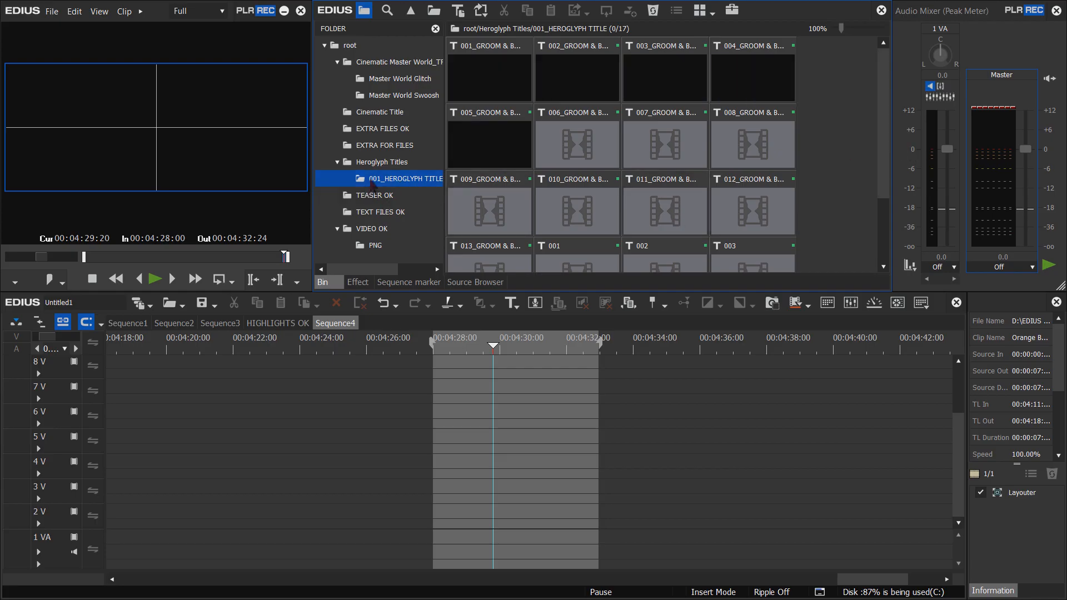
{"action": "left_click_drag", "start_coordinate": [884, 166], "coordinate": [884, 250]}
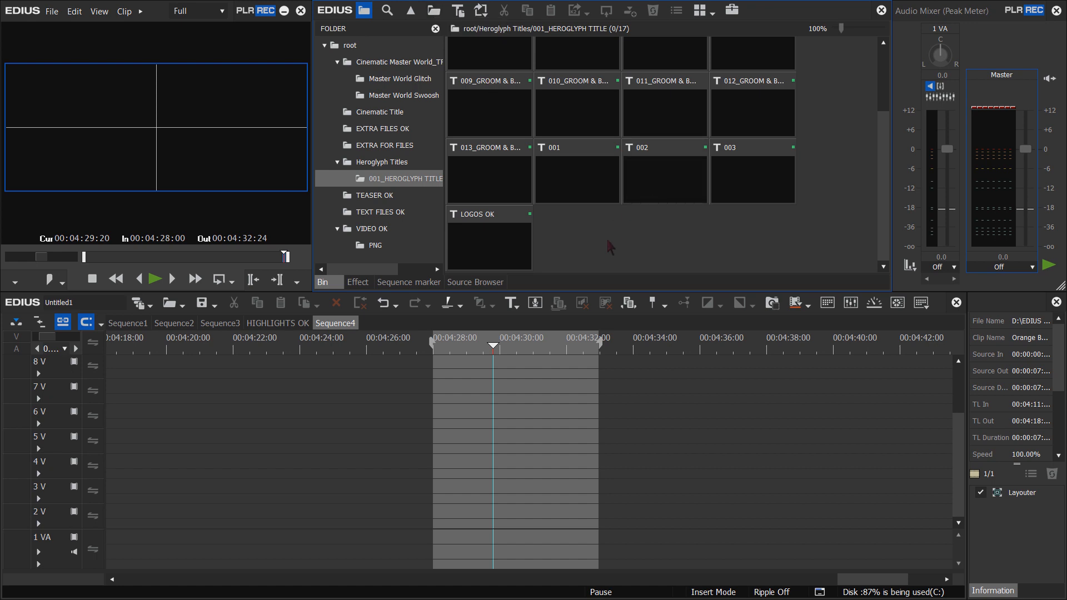
Import the Heroglyph project 004 LOGO into the bin and place it on track 3 V at the in point
{"action": "left_click", "coordinate": [434, 11]}
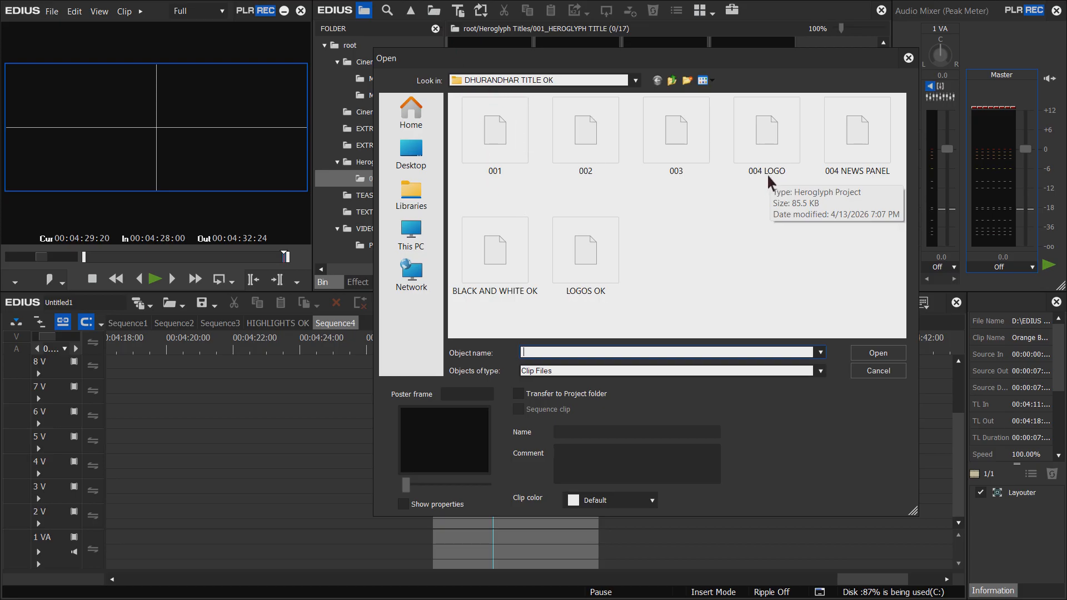
{"action": "left_click", "coordinate": [765, 140]}
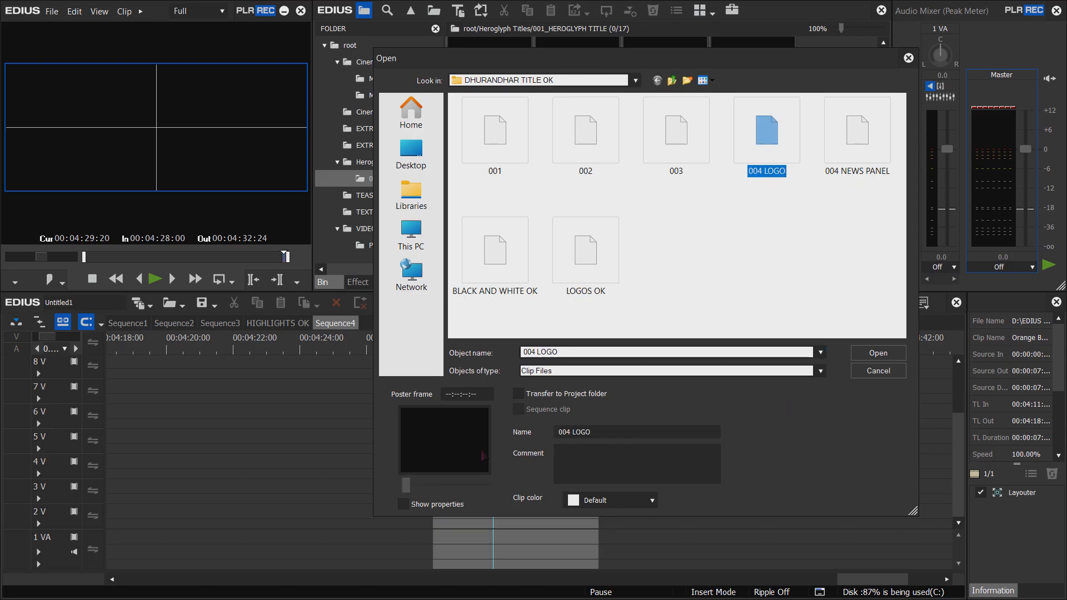
{"action": "left_click", "coordinate": [883, 355]}
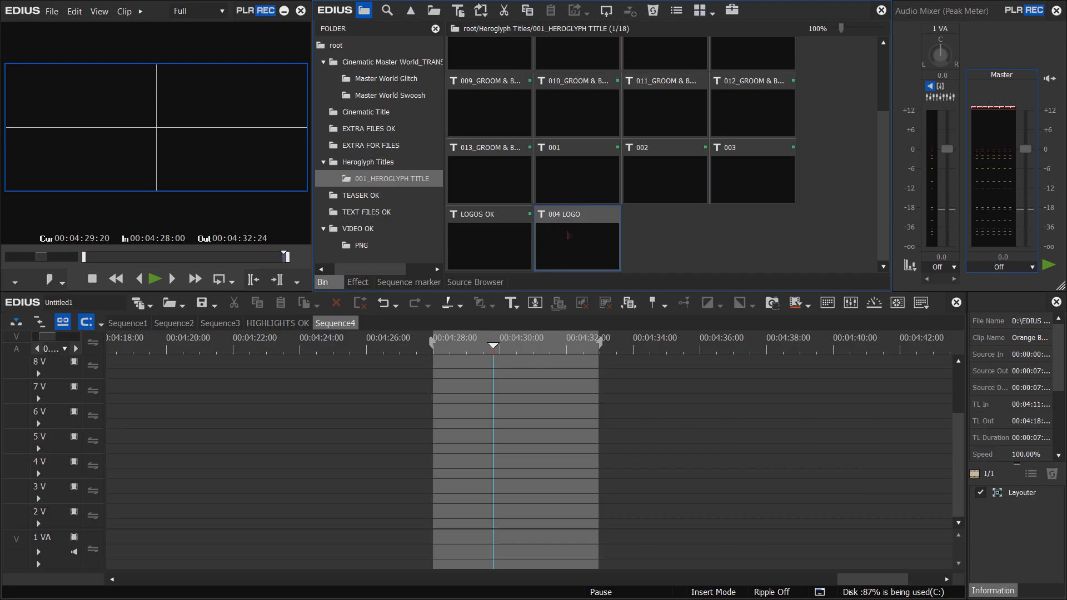
{"action": "left_click_drag", "start_coordinate": [561, 240], "coordinate": [436, 503]}
{"action": "left_click_drag", "start_coordinate": [455, 345], "coordinate": [499, 350]}
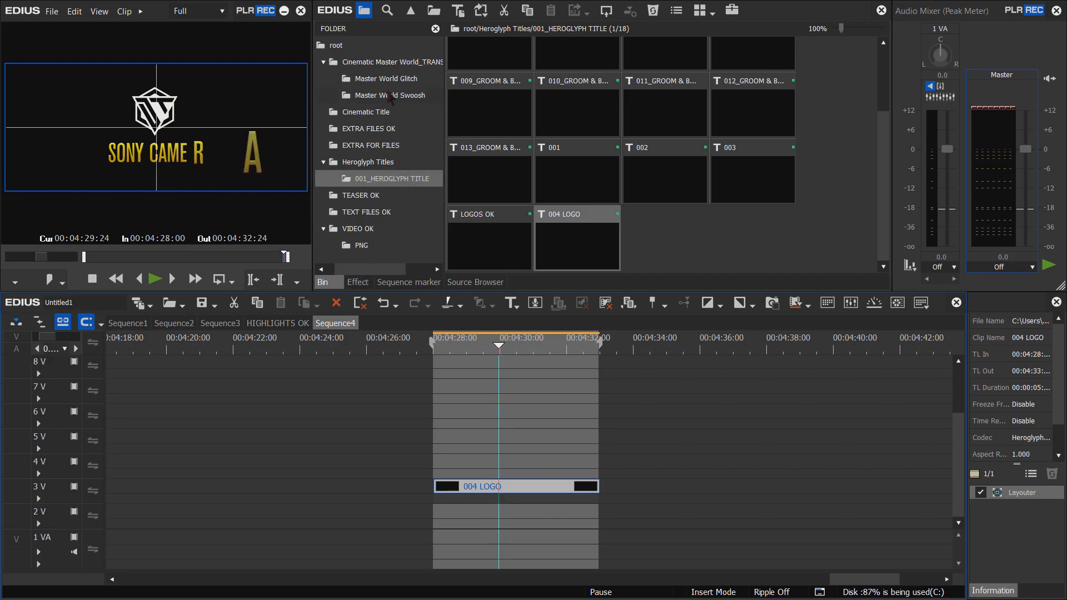
Move 004 LOGO up to track 5 V and place the Orange Bokeh clip from EXTRA FILES OK beneath it on 4 V
{"action": "left_click", "coordinate": [336, 46]}
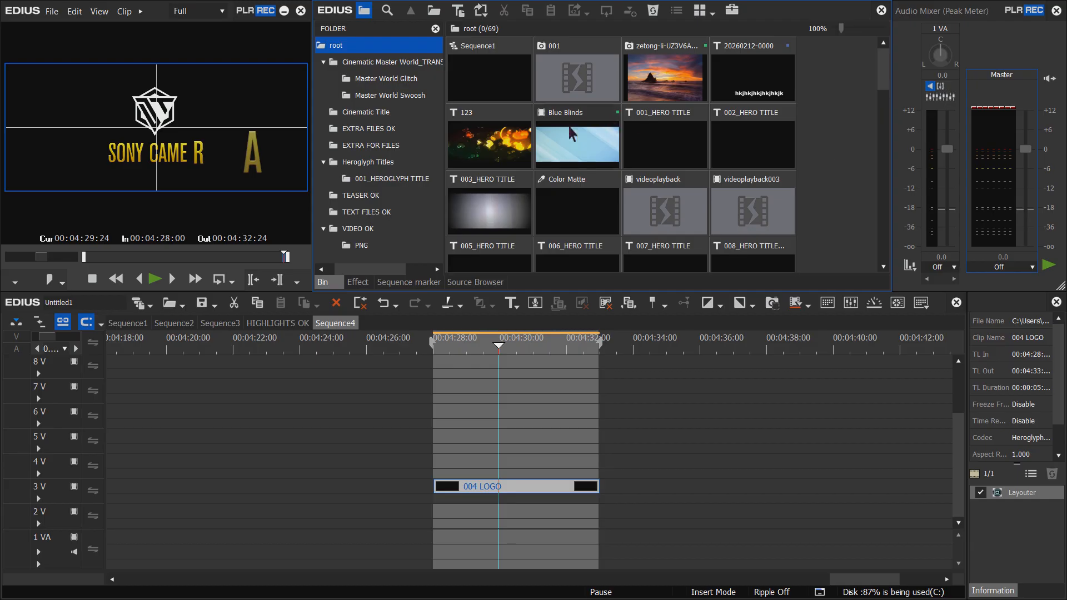
{"action": "left_click", "coordinate": [406, 62]}
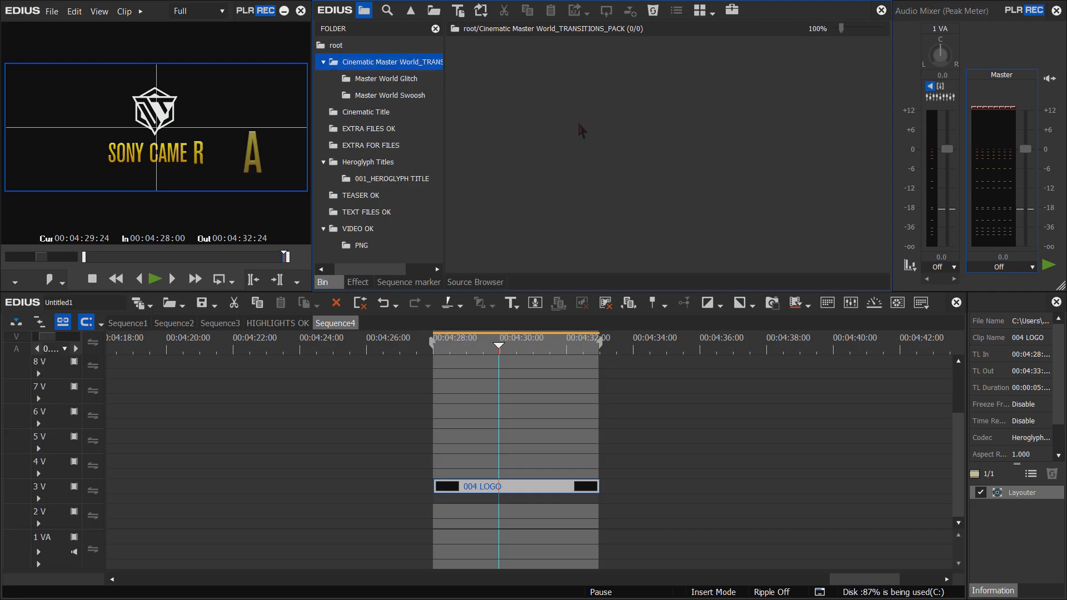
{"action": "left_click", "coordinate": [369, 112]}
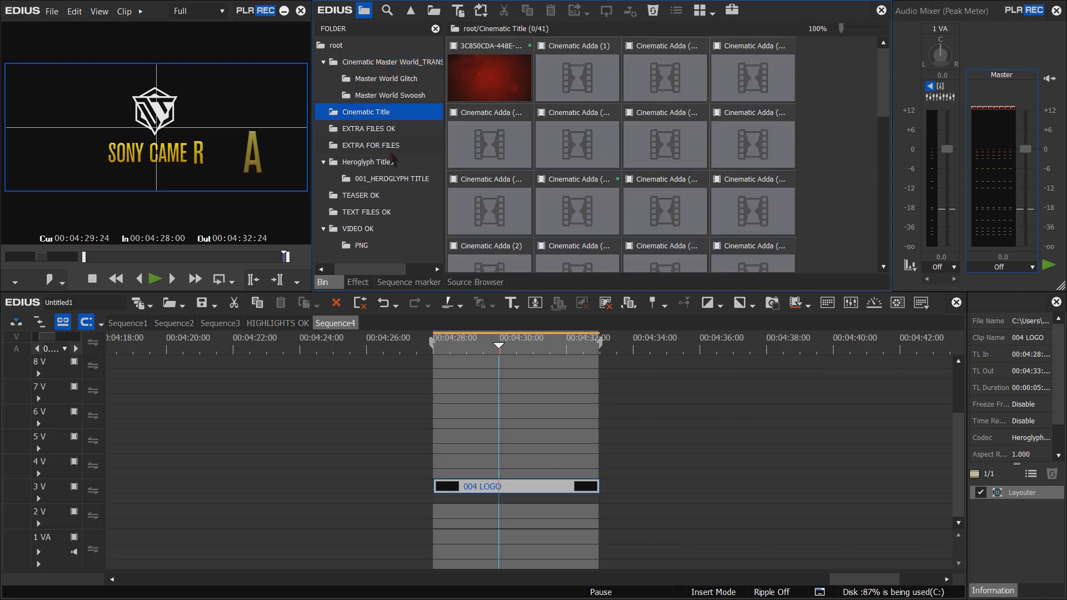
{"action": "left_click", "coordinate": [382, 131]}
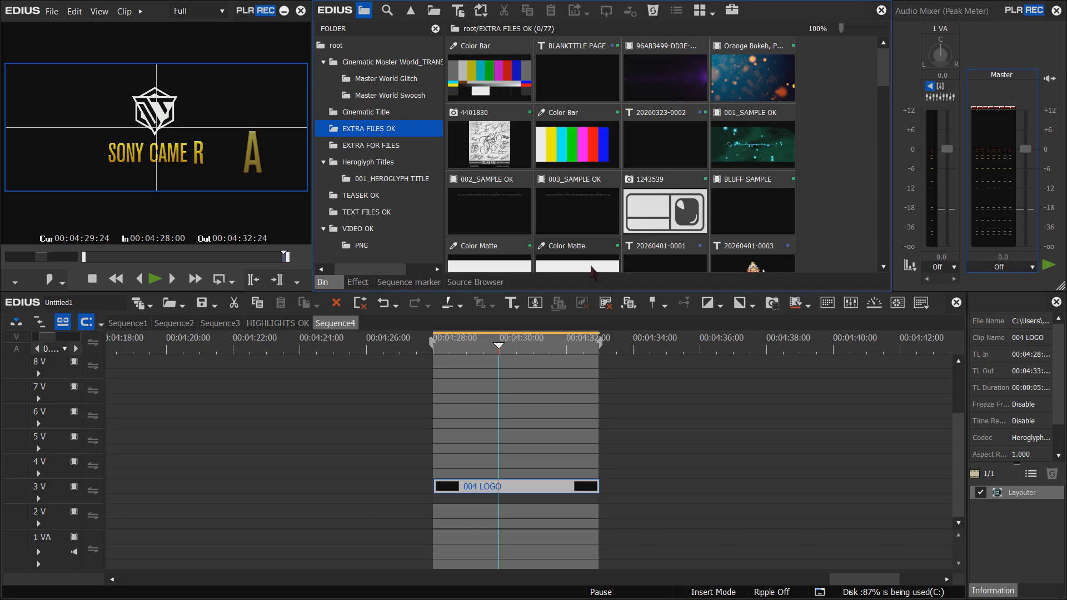
{"action": "left_click_drag", "start_coordinate": [500, 491], "coordinate": [499, 444]}
{"action": "left_click_drag", "start_coordinate": [753, 78], "coordinate": [437, 468]}
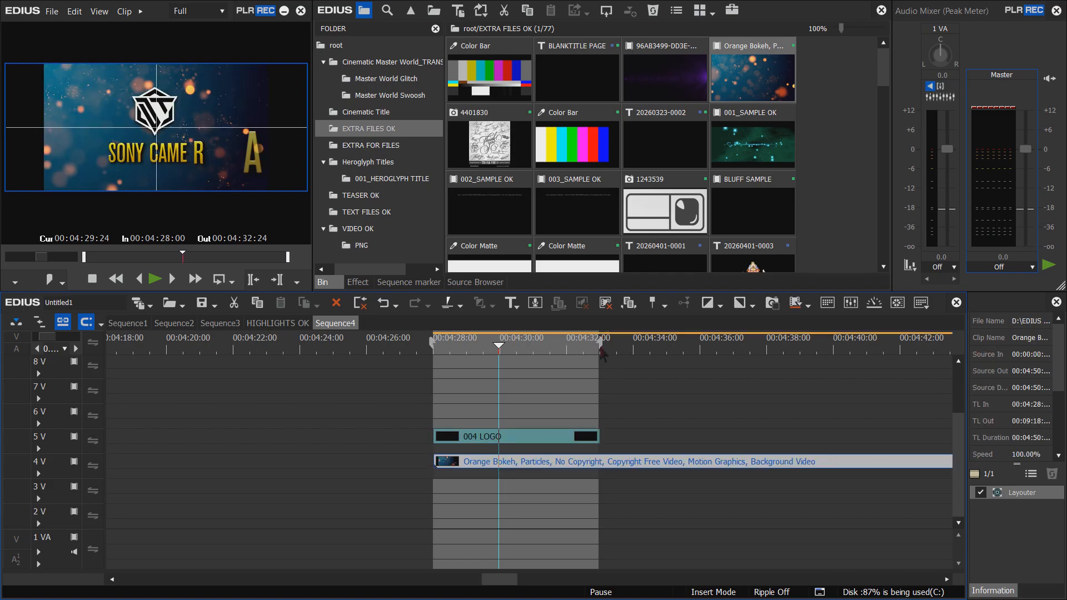
Trim the end of the Orange Bokeh clip to 00:04:33:00 so it matches the 004 LOGO clip
{"action": "left_click", "coordinate": [631, 347]}
{"action": "left_click_drag", "start_coordinate": [632, 348], "coordinate": [600, 348]}
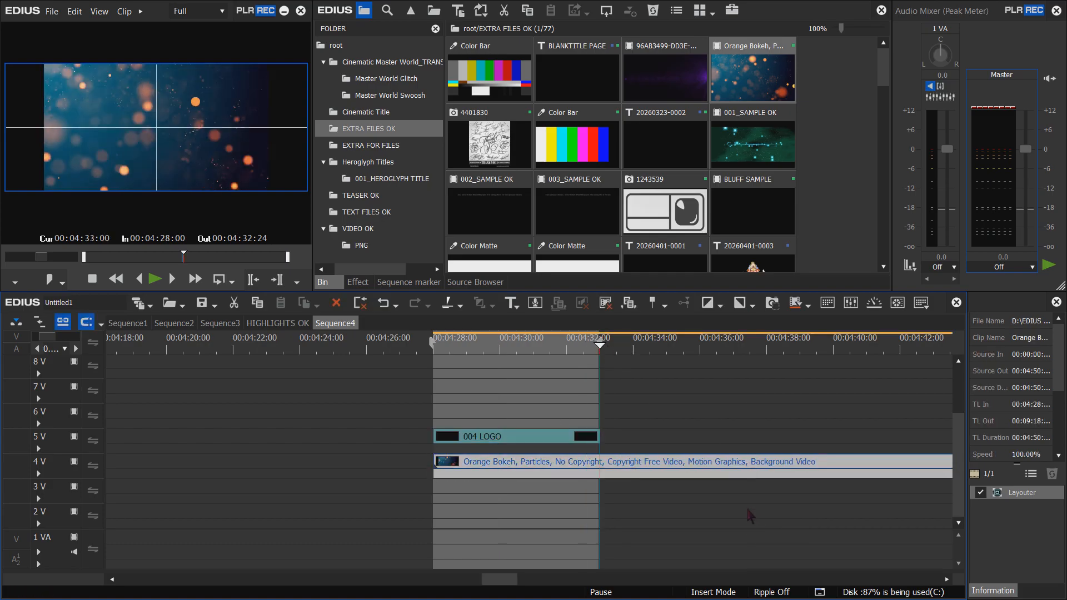
{"action": "key", "text": "m"}
Preview the composited title full screen, then return to the timeline and park the playhead at 00:04:30:00
{"action": "left_click", "coordinate": [507, 343]}
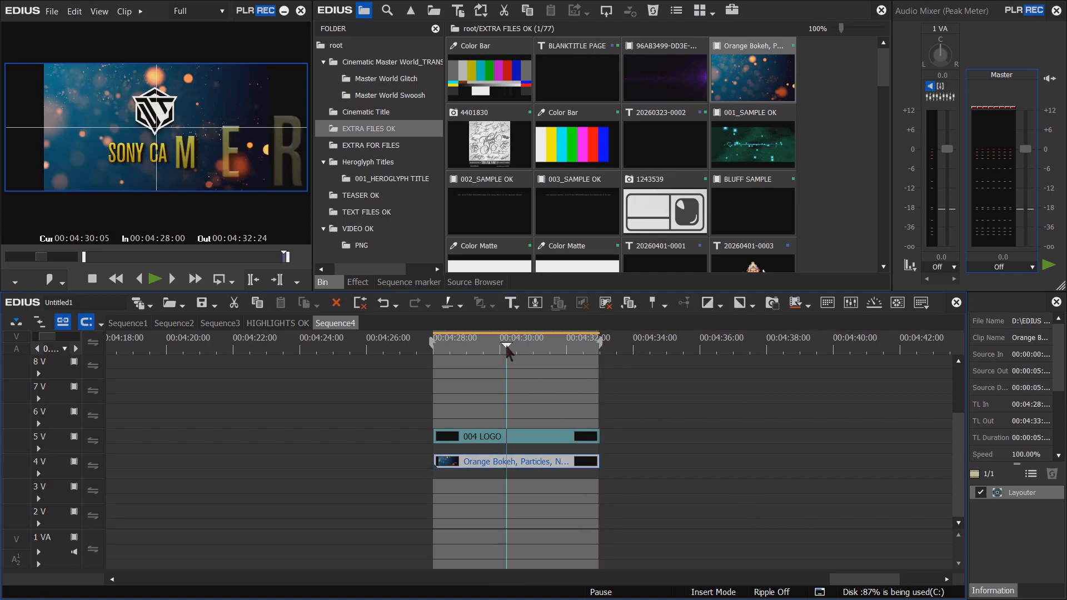
{"action": "mouse_move", "coordinate": [506, 345]}
{"action": "left_mouse_down"}
{"action": "mouse_move", "coordinate": [458, 344]}
{"action": "mouse_move", "coordinate": [508, 353]}
{"action": "mouse_move", "coordinate": [494, 358]}
{"action": "left_mouse_up"}
{"action": "double_click", "coordinate": [212, 151]}
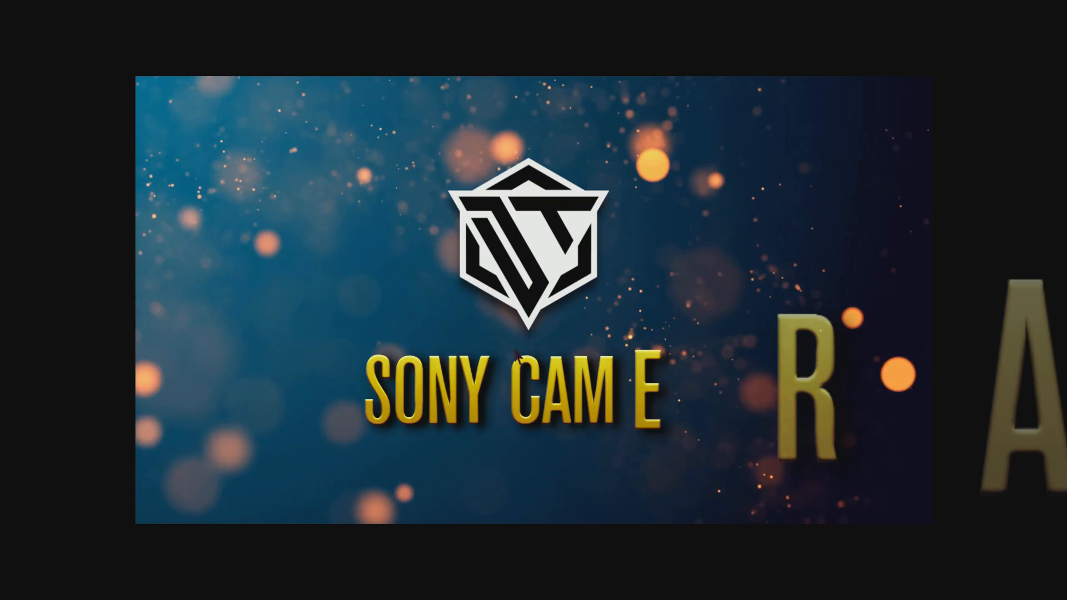
{"action": "key", "text": "Escape"}
{"action": "mouse_move", "coordinate": [505, 353]}
{"action": "left_mouse_down"}
{"action": "mouse_move", "coordinate": [546, 348]}
{"action": "mouse_move", "coordinate": [499, 348]}
{"action": "left_mouse_up"}
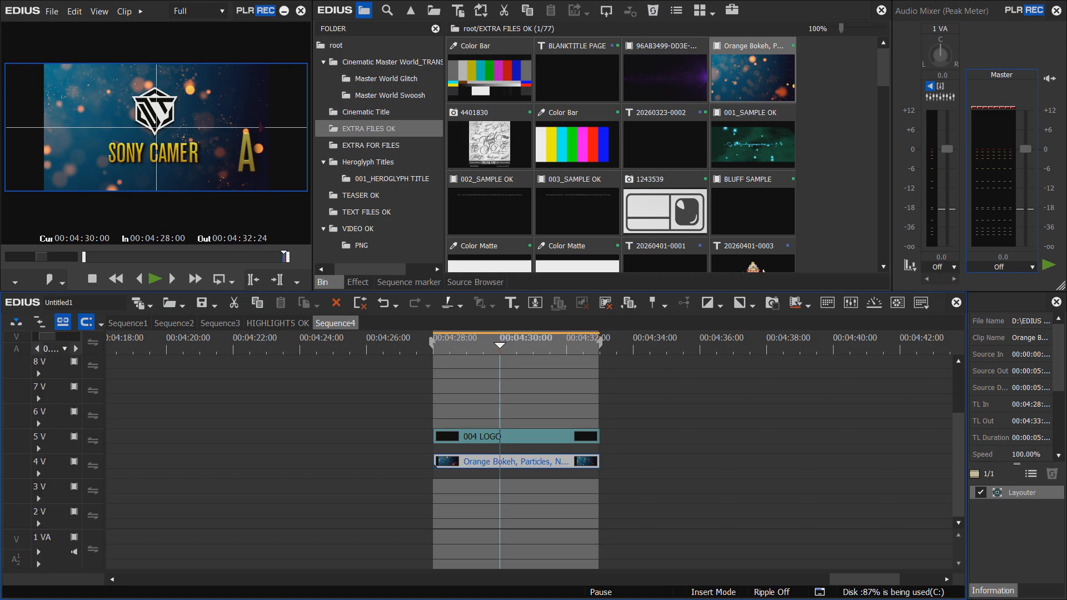
Enlarge the Orange Bokeh background in Layouter to a 102.70% stretch so it fills the full frame width
{"action": "right_click", "coordinate": [532, 467]}
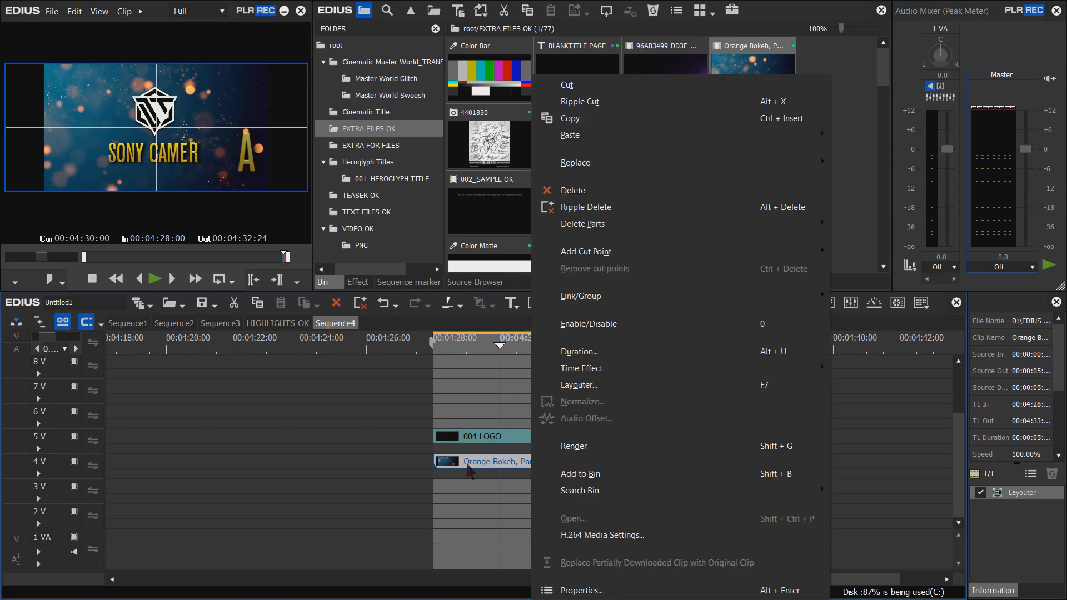
{"action": "left_click", "coordinate": [459, 413]}
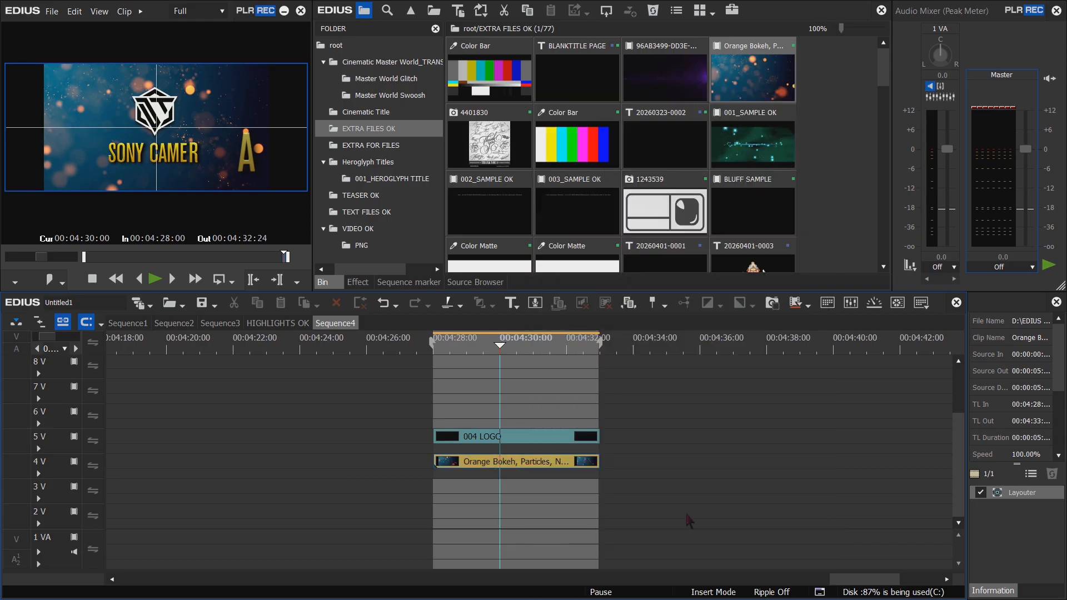
{"action": "left_click", "coordinate": [505, 466]}
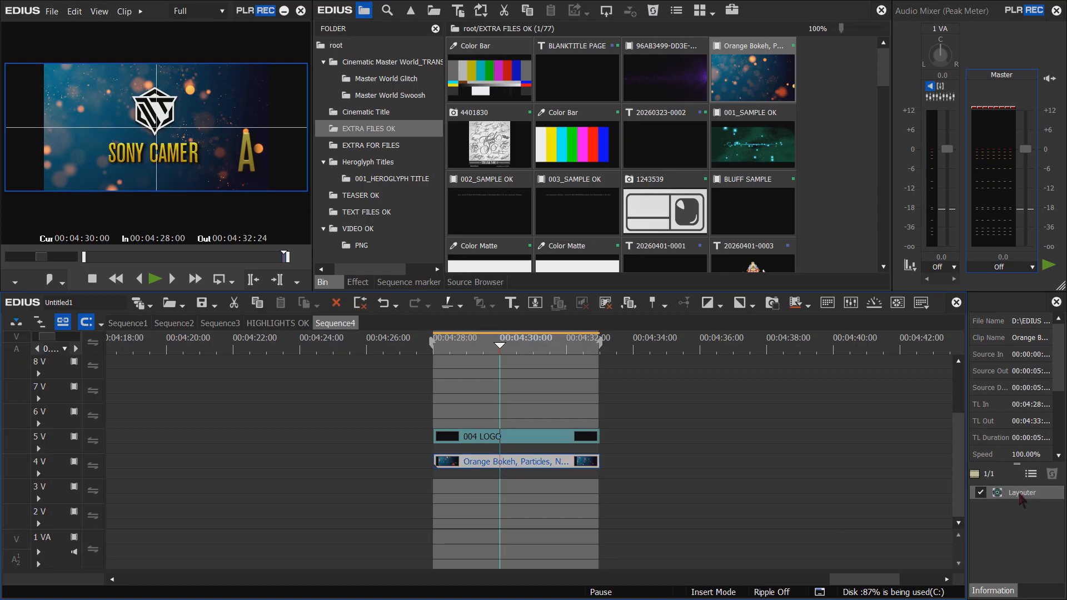
{"action": "left_click", "coordinate": [1031, 474]}
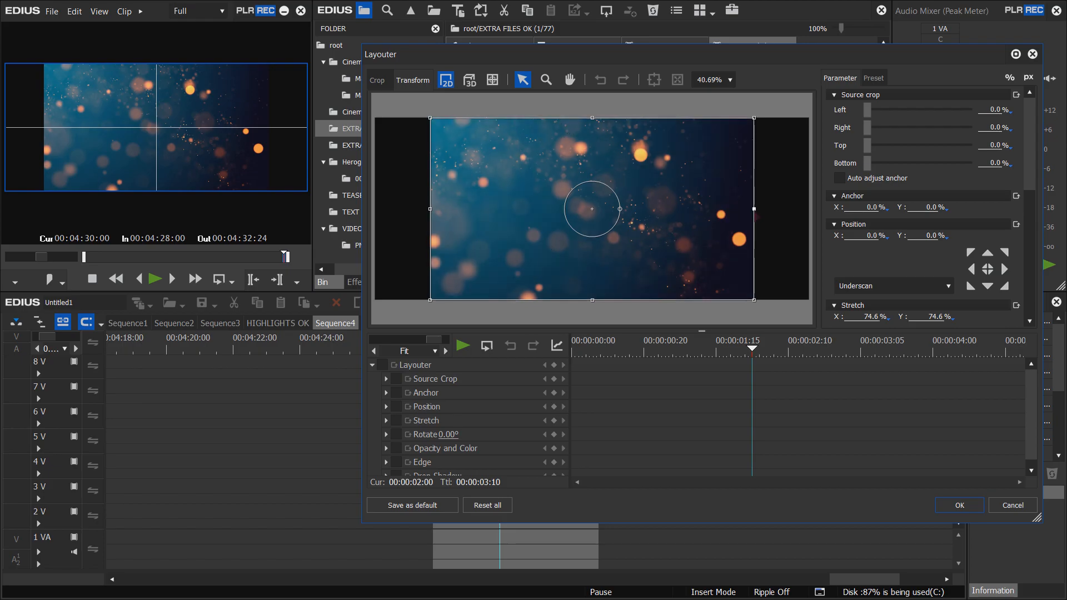
{"action": "left_click_drag", "start_coordinate": [755, 210], "coordinate": [817, 240]}
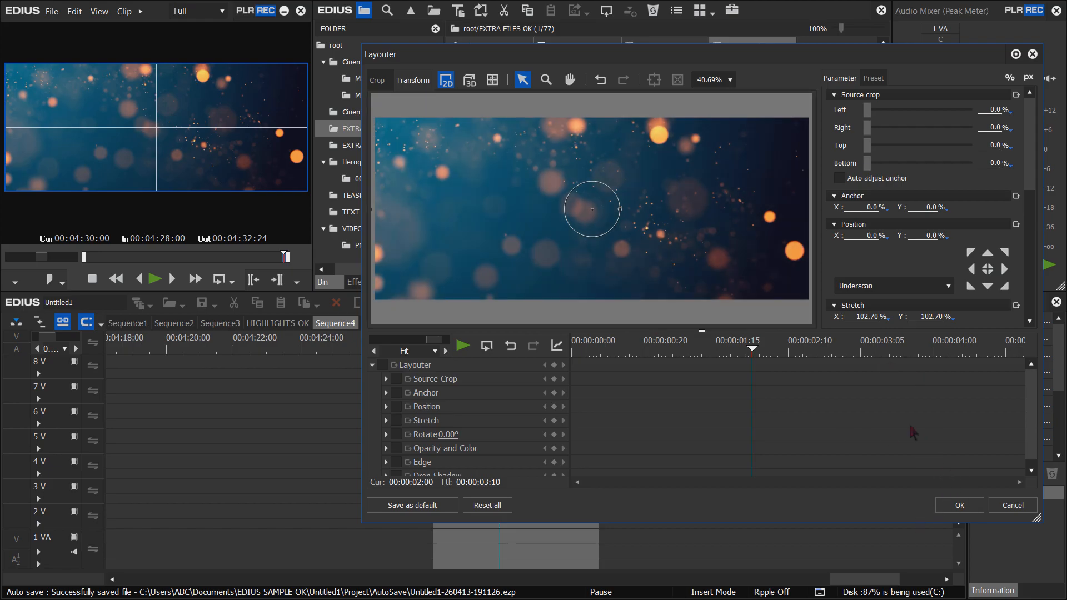
{"action": "left_click", "coordinate": [961, 506]}
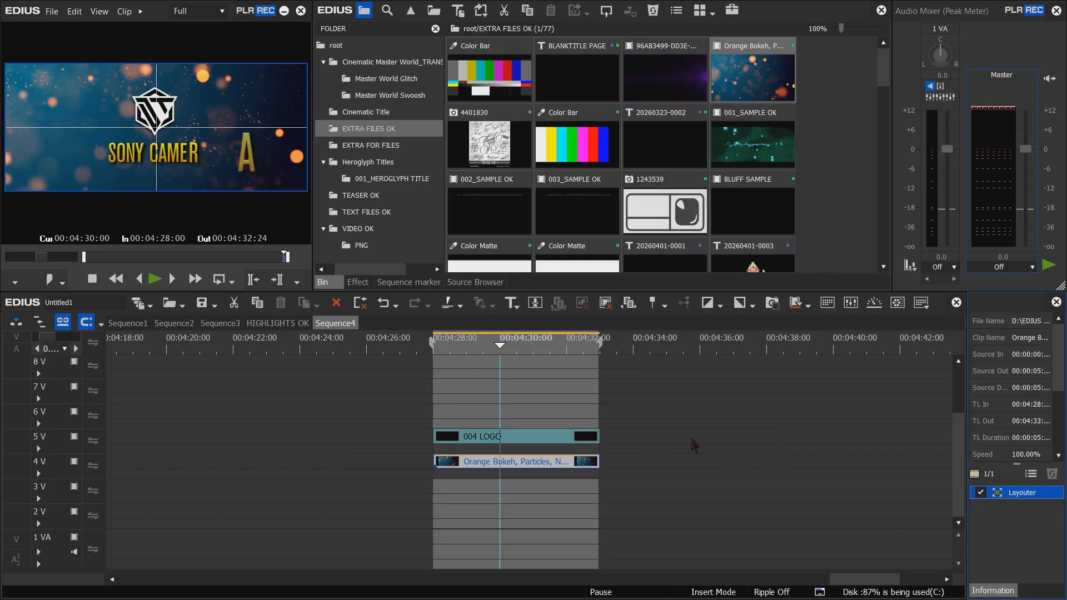
Render the selected 004 LOGO and Orange Bokeh clips on tracks 5 V and 4 V
{"action": "mouse_move", "coordinate": [462, 344]}
{"action": "left_mouse_down"}
{"action": "mouse_move", "coordinate": [438, 346]}
{"action": "mouse_move", "coordinate": [496, 359]}
{"action": "mouse_move", "coordinate": [451, 360]}
{"action": "left_mouse_up"}
{"action": "left_click_drag", "start_coordinate": [568, 397], "coordinate": [500, 444]}
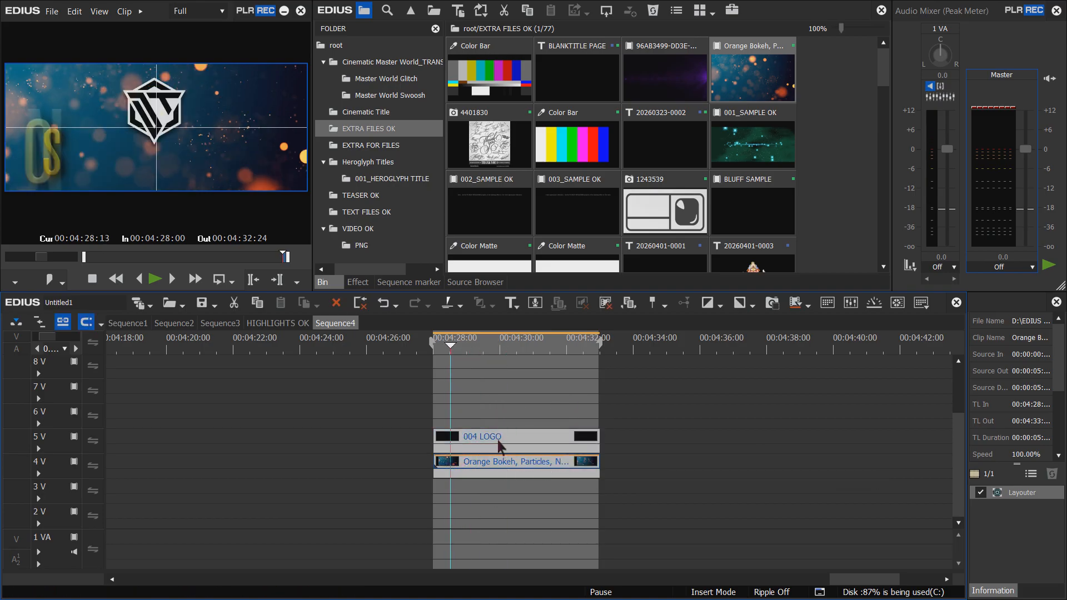
{"action": "right_click", "coordinate": [497, 436]}
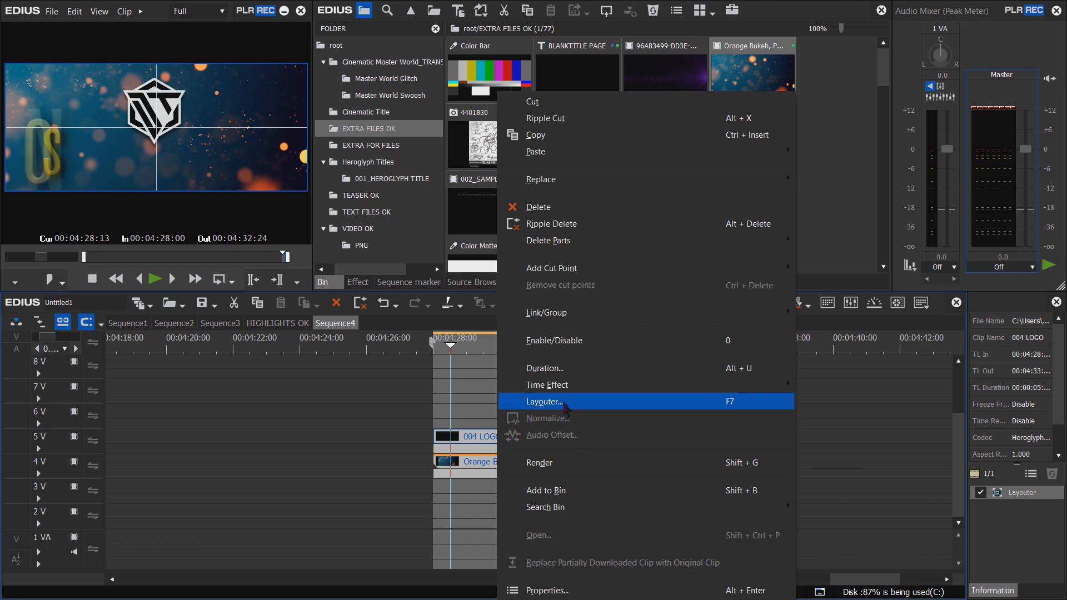
{"action": "left_click", "coordinate": [561, 456]}
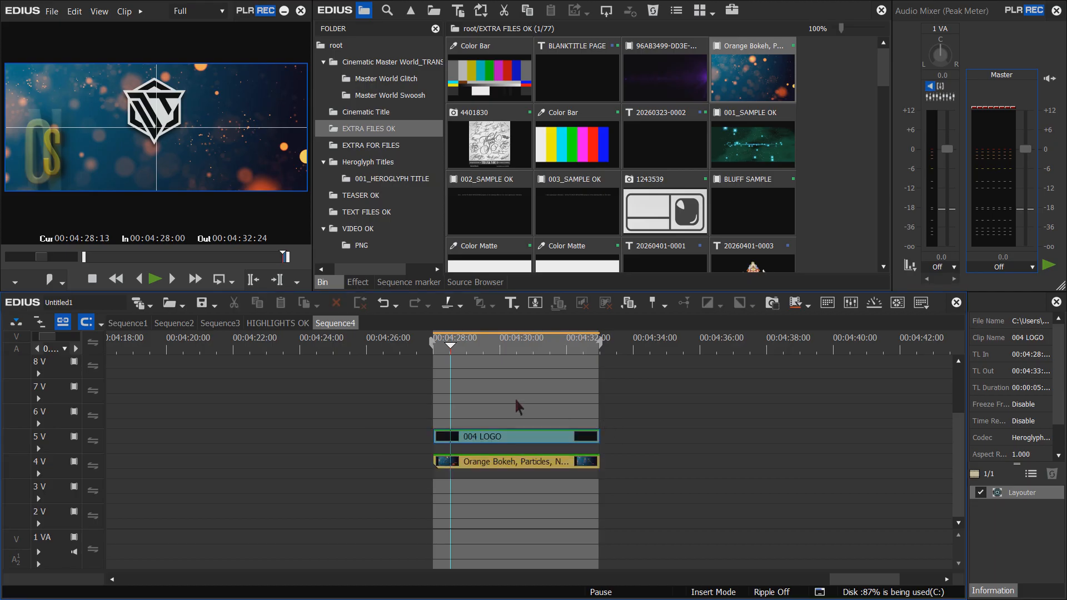
Render the Sequence4 timeline section between the In and Out points
{"action": "right_click", "coordinate": [510, 342]}
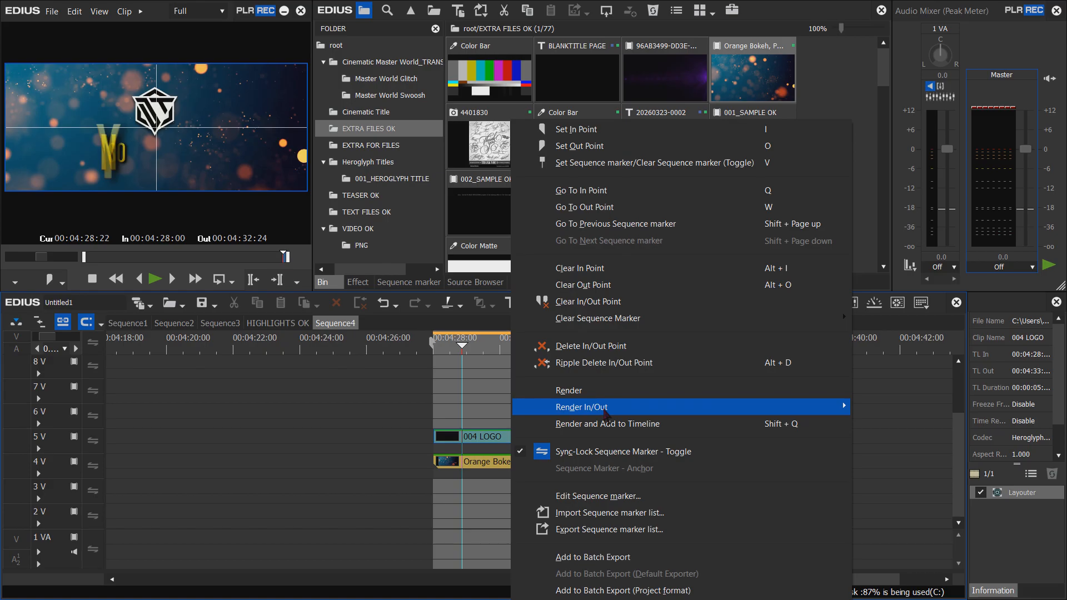
{"action": "mouse_move", "coordinate": [836, 416]}
{"action": "left_click", "coordinate": [895, 424]}
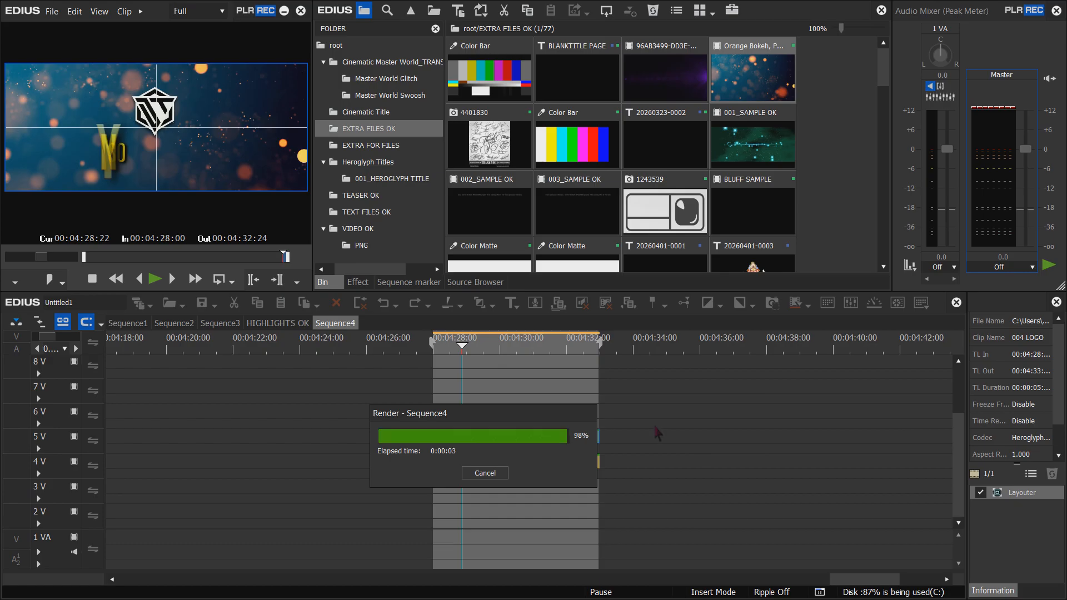
Loop the rendered title from 00:04:28:00, then scrub through it and park the playhead at 00:04:30:15
{"action": "mouse_move", "coordinate": [448, 344]}
{"action": "left_mouse_down"}
{"action": "mouse_move", "coordinate": [491, 344]}
{"action": "mouse_move", "coordinate": [434, 348]}
{"action": "left_mouse_up"}
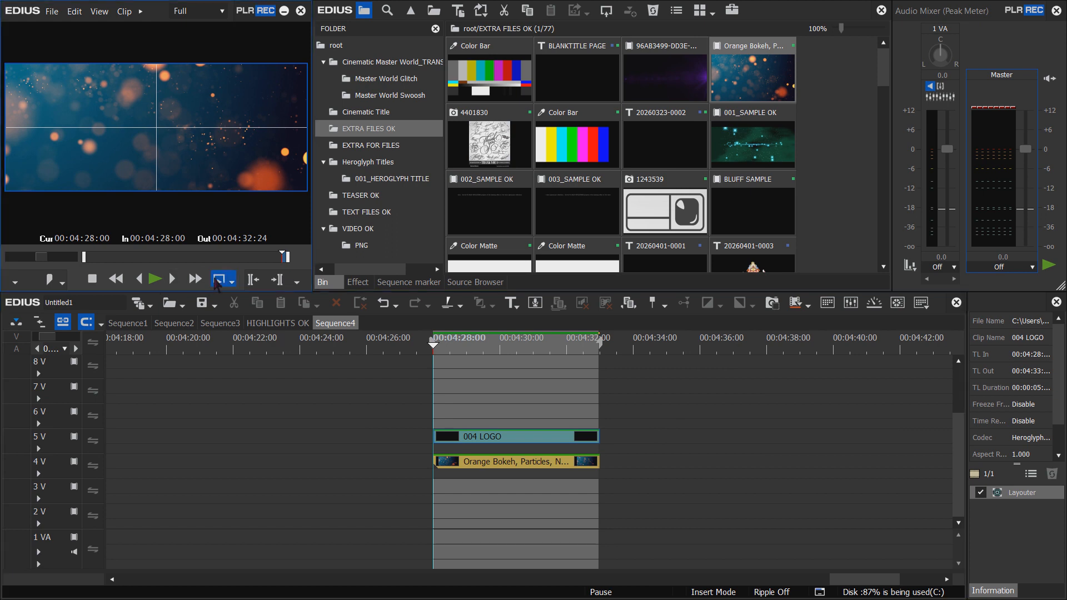
{"action": "left_click", "coordinate": [218, 279]}
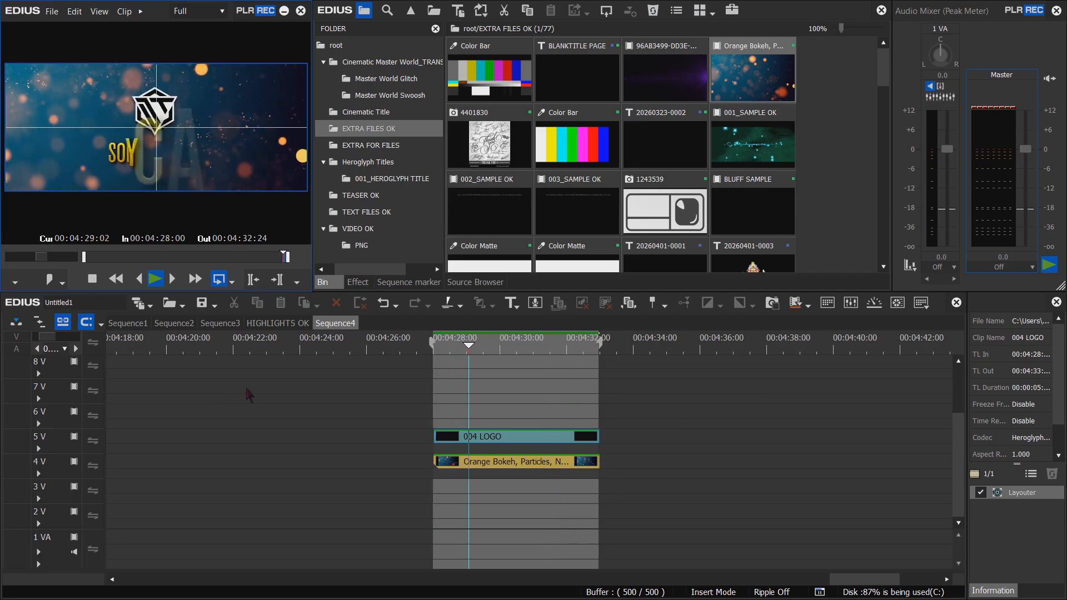
{"action": "left_click_drag", "start_coordinate": [458, 349], "coordinate": [500, 351]}
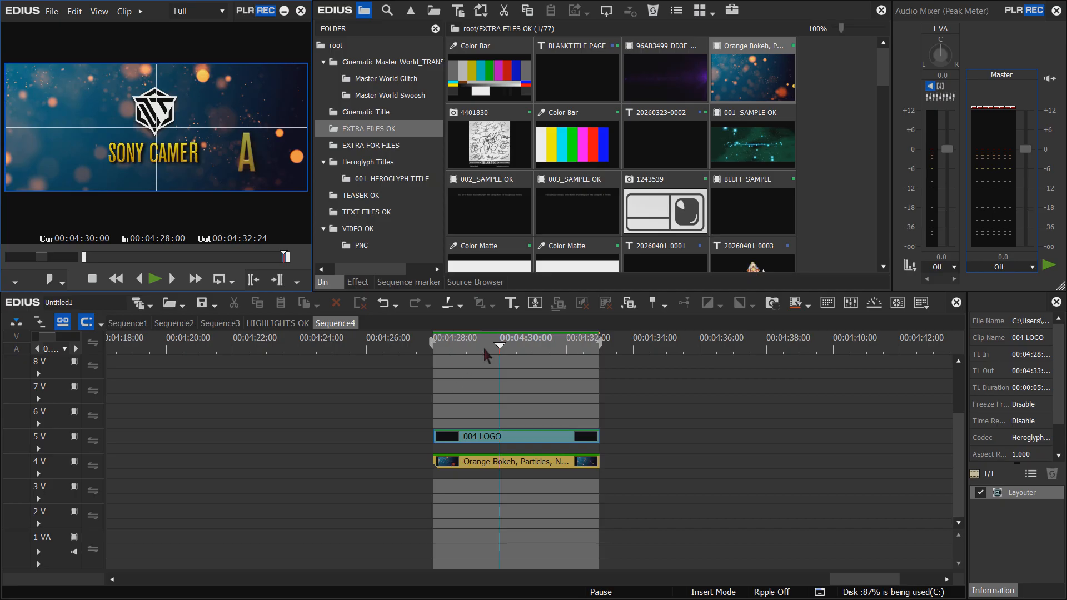
{"action": "left_click_drag", "start_coordinate": [484, 348], "coordinate": [515, 356]}
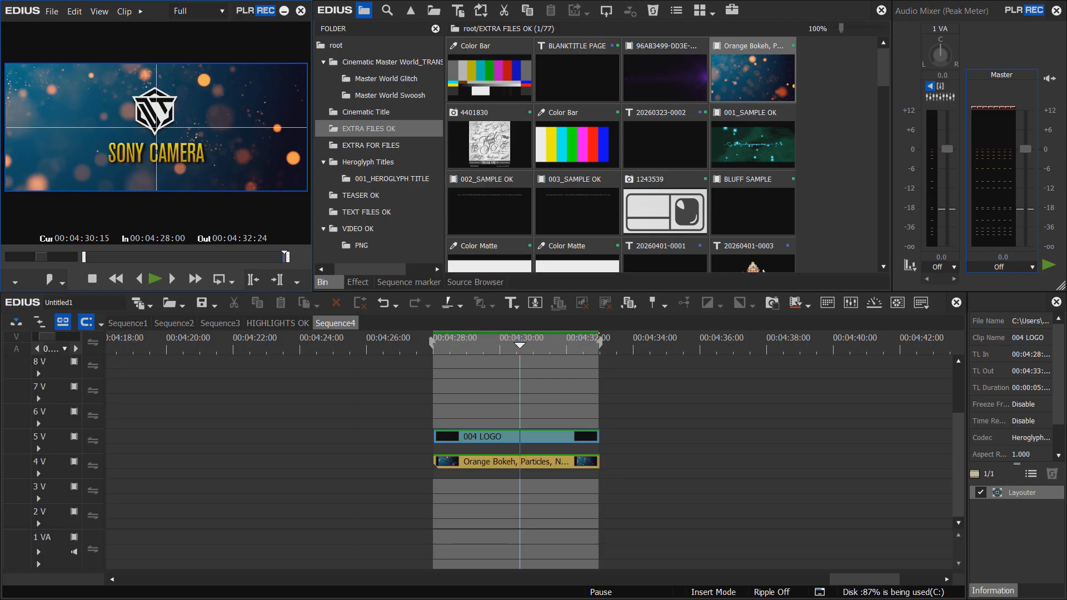
Switch to the 004 LOGO project in proDAD Heroglyph and select only the SONY CAMERA text box
{"action": "mouse_move", "coordinate": [705, 584]}
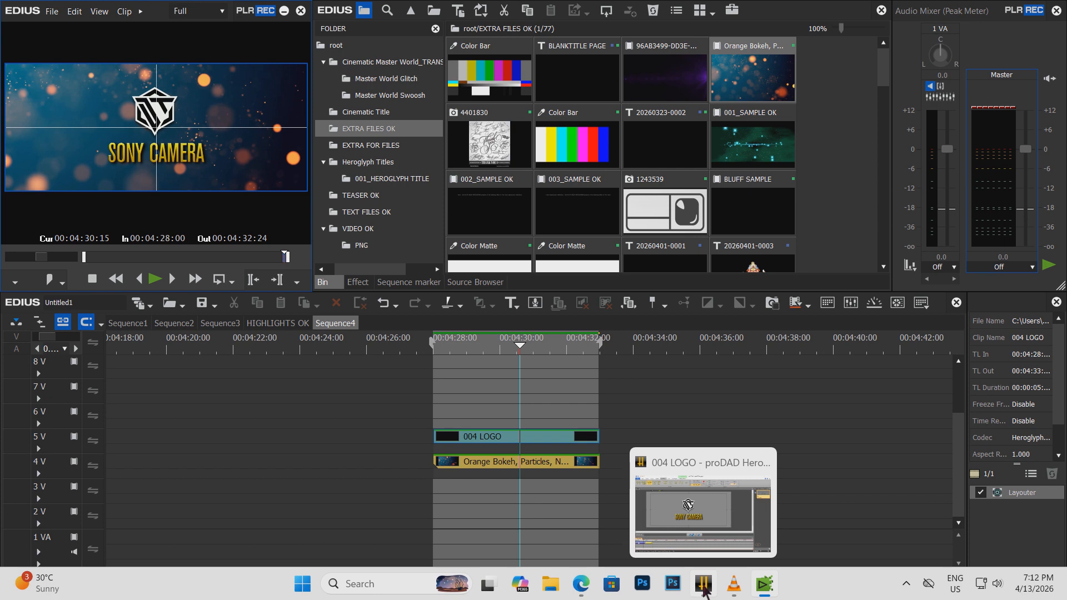
{"action": "left_click", "coordinate": [704, 588]}
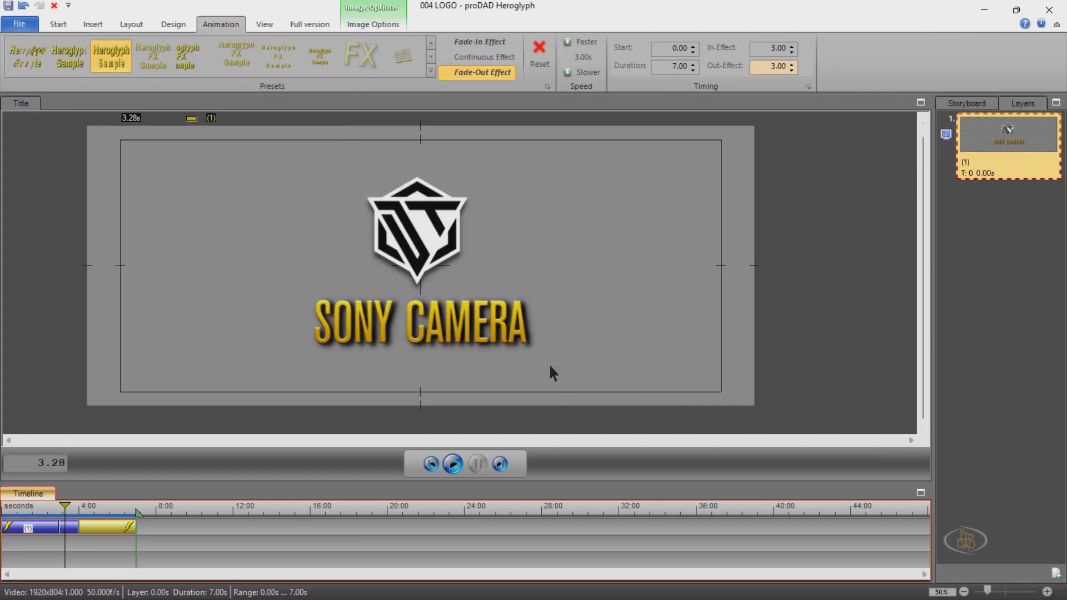
{"action": "left_click", "coordinate": [717, 265]}
{"action": "right_click", "coordinate": [648, 236]}
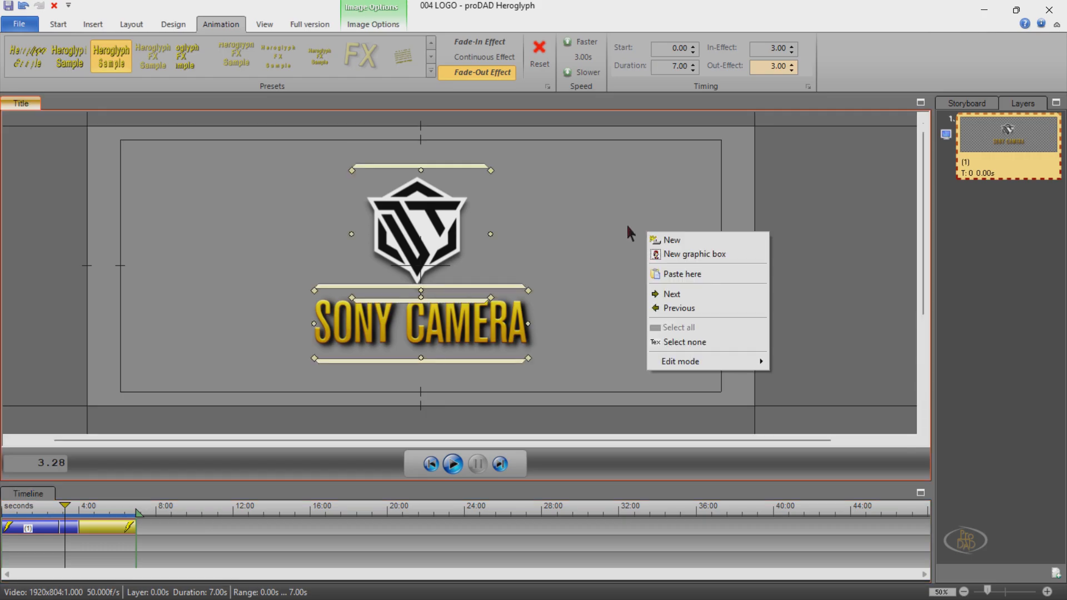
{"action": "left_click", "coordinate": [681, 309]}
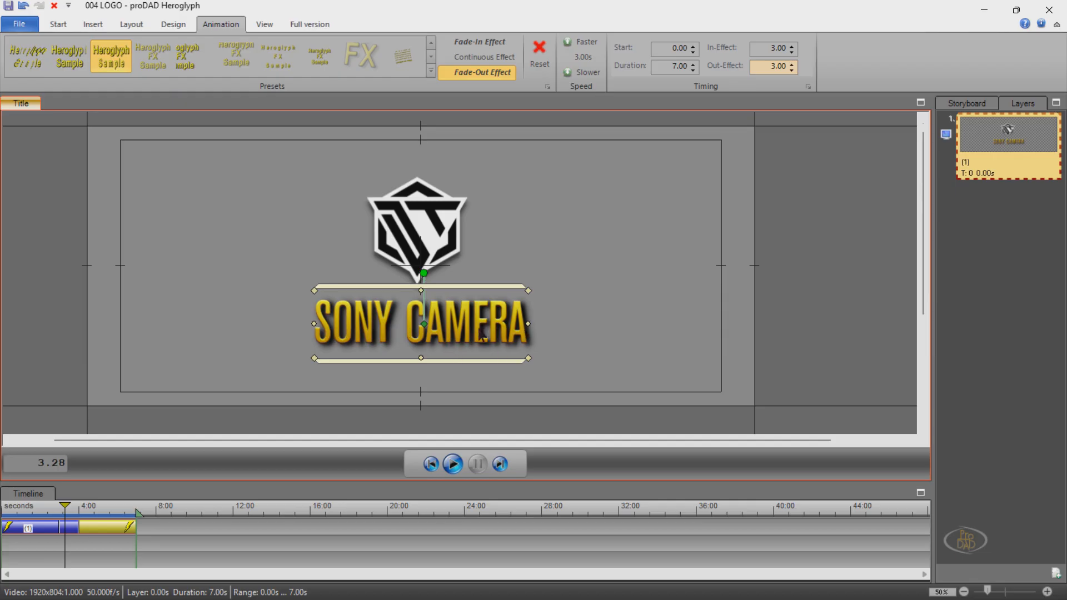
{"action": "right_click", "coordinate": [678, 258]}
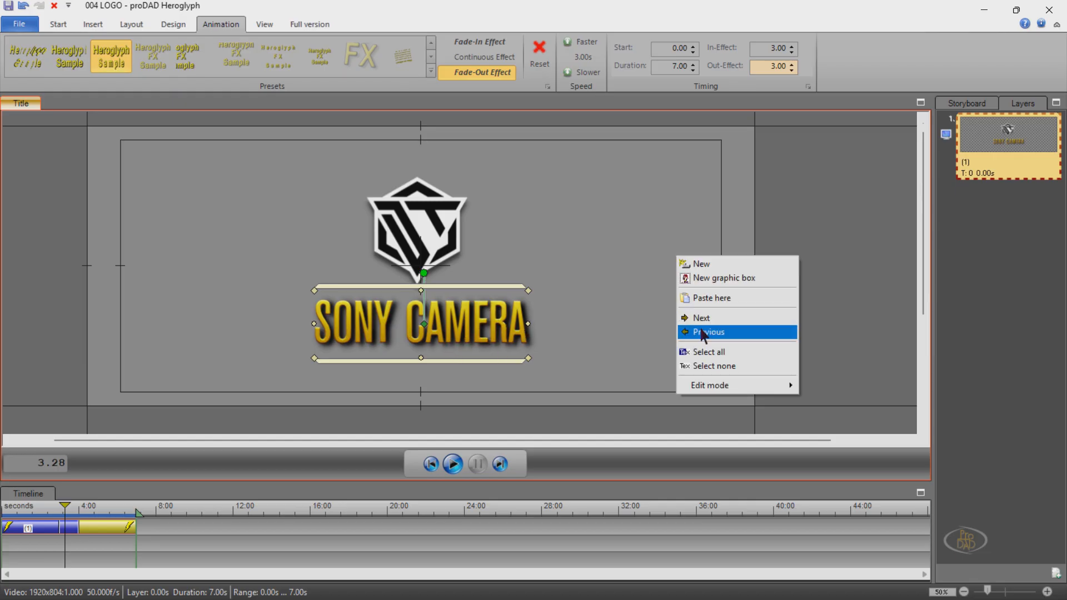
{"action": "left_click", "coordinate": [703, 333]}
{"action": "right_click", "coordinate": [644, 282]}
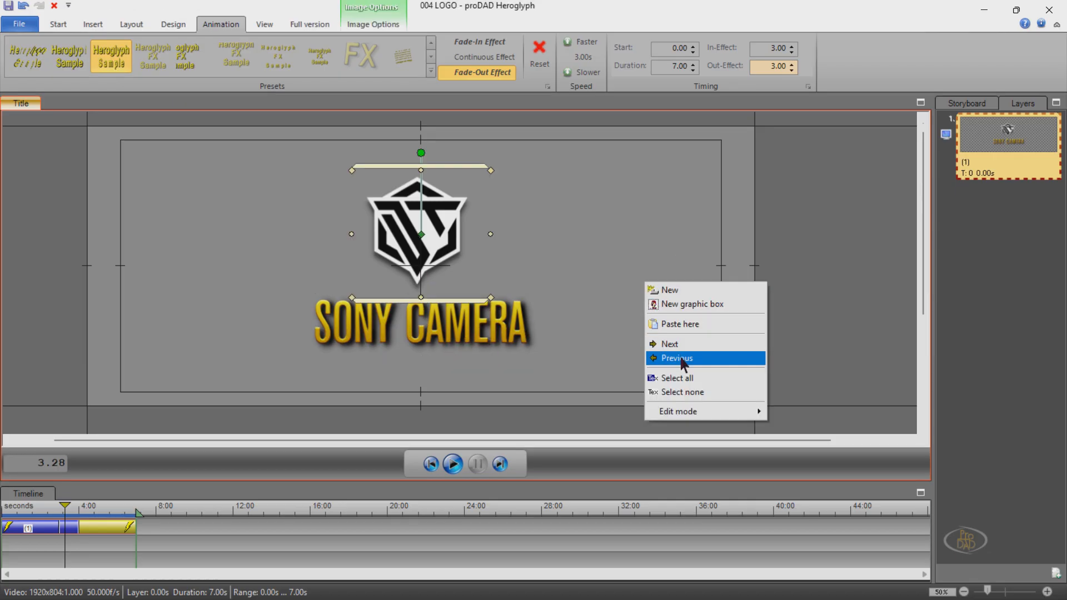
{"action": "left_click", "coordinate": [683, 360]}
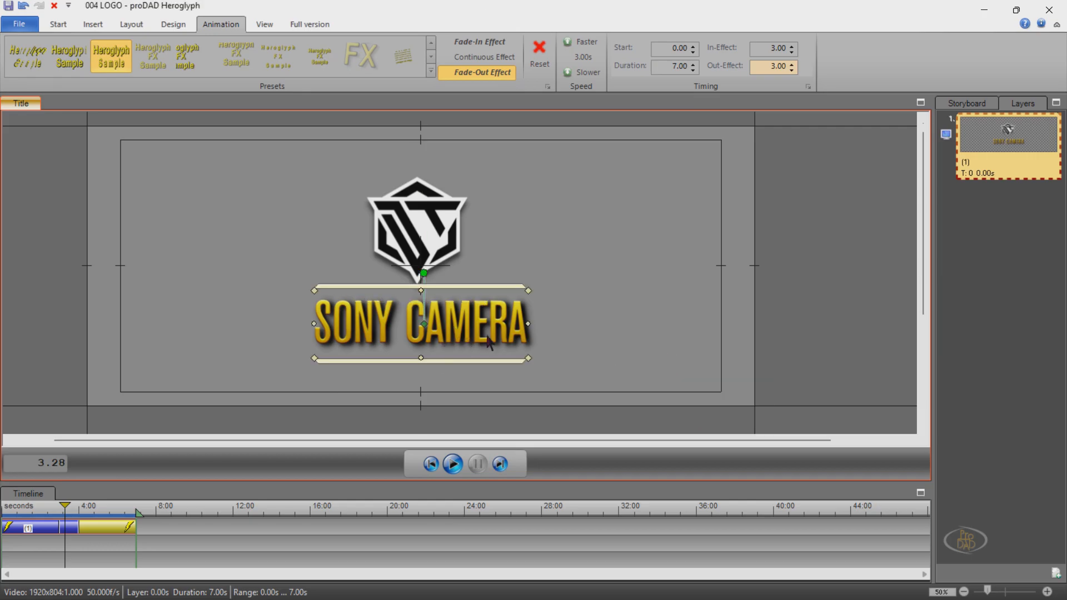
In Text mode, delete everything after the first letter of the SONY CAMERA title
{"action": "left_click", "coordinate": [60, 23]}
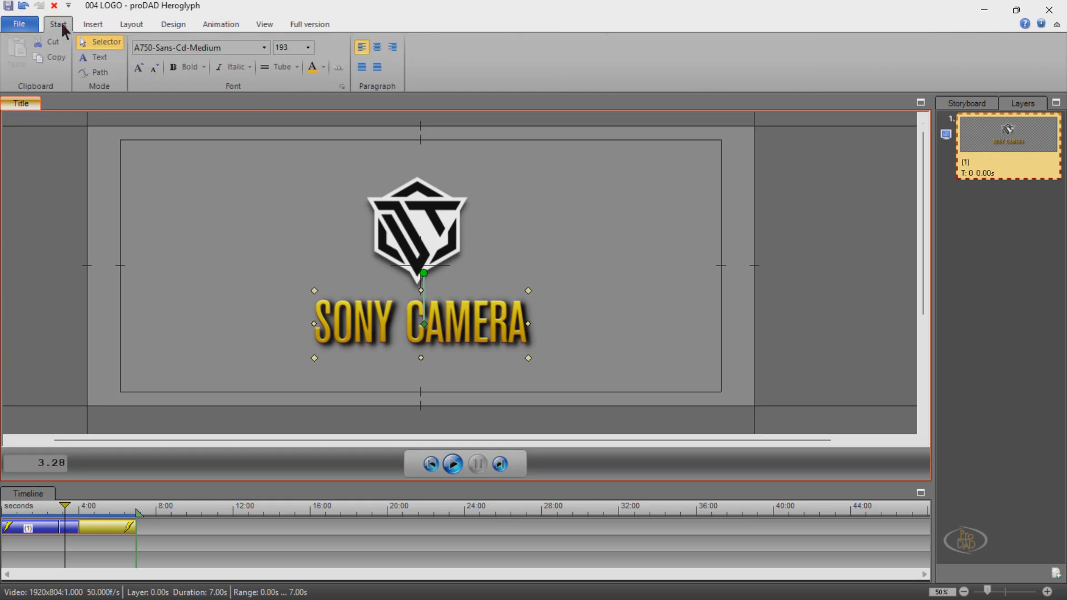
{"action": "left_click", "coordinate": [90, 57]}
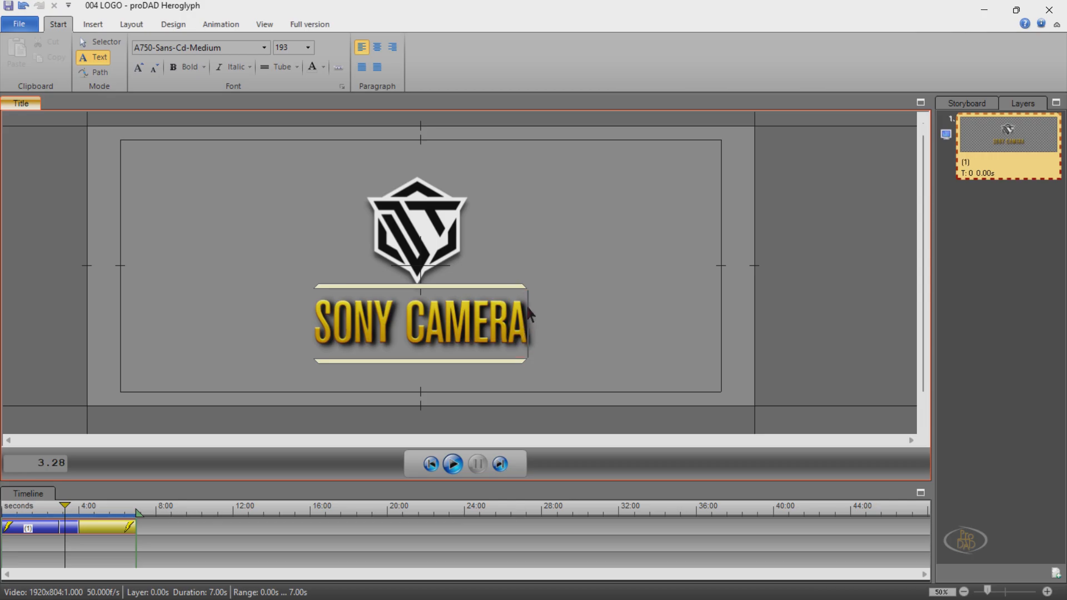
{"action": "key", "text": "Left"}
{"action": "key", "text": "Left"}
{"action": "key", "text": "Left"}
{"action": "key", "text": "Left"}
{"action": "key", "text": "Left"}
{"action": "key", "text": "Left"}
{"action": "key", "text": "Left"}
{"action": "key", "text": "Left"}
{"action": "key", "text": "Left"}
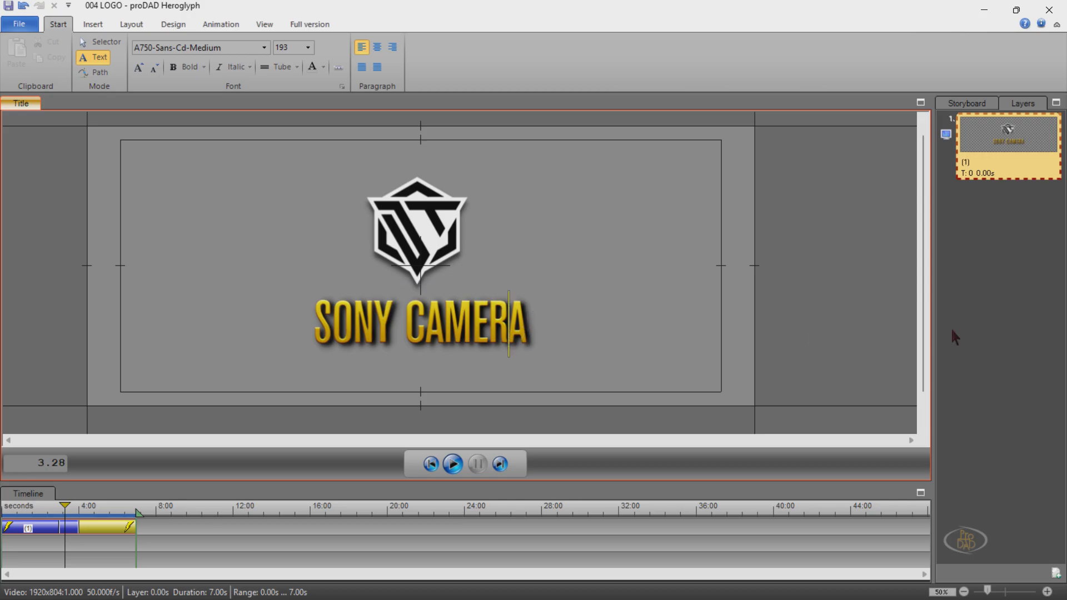
{"action": "key", "text": "Left"}
{"action": "key", "text": "Delete"}
{"action": "key", "text": "Delete"}
{"action": "key", "text": "Delete"}
{"action": "key", "text": "Delete"}
{"action": "key", "text": "Delete"}
{"action": "key", "text": "Delete"}
{"action": "key", "text": "Delete"}
{"action": "key", "text": "Delete"}
{"action": "key", "text": "Delete"}
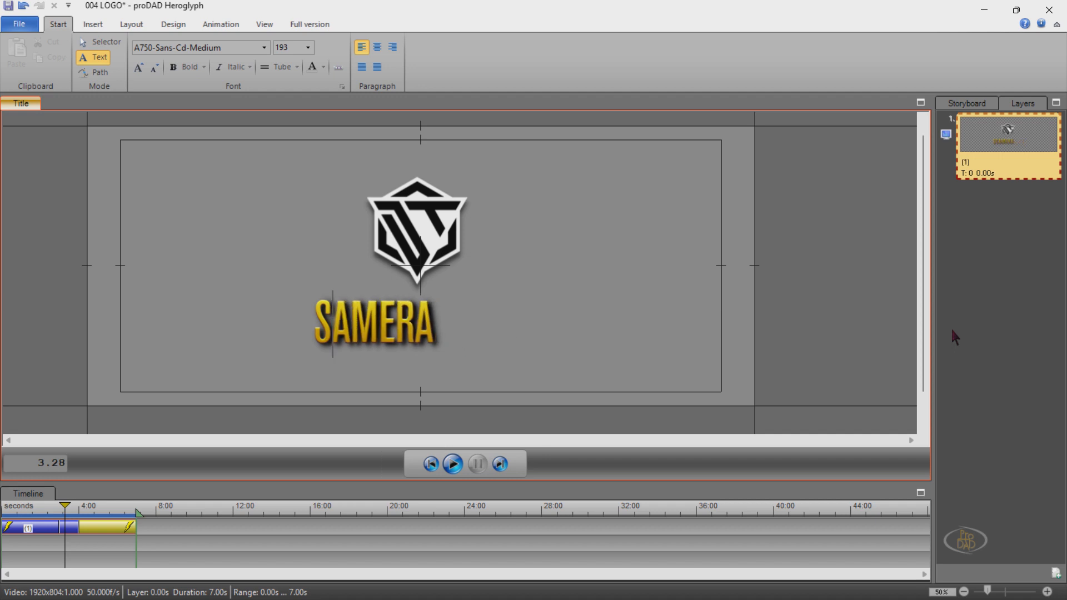
{"action": "key", "text": "Delete"}
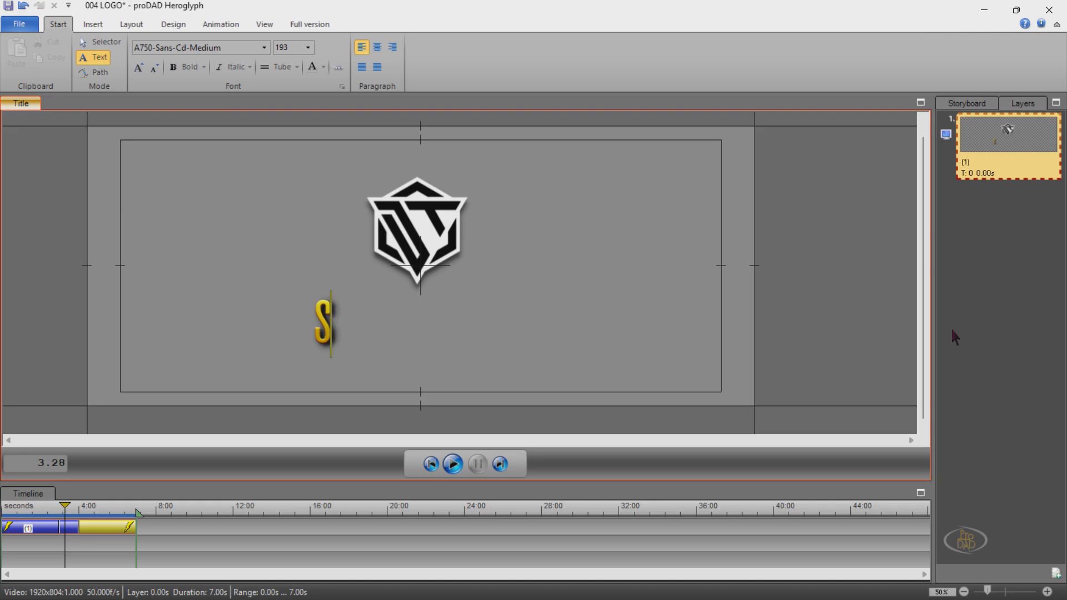
Enter IMAGE MEDIA ARTS as the new title text and remove the leftover S at its start
{"action": "type", "text": "IMA"}
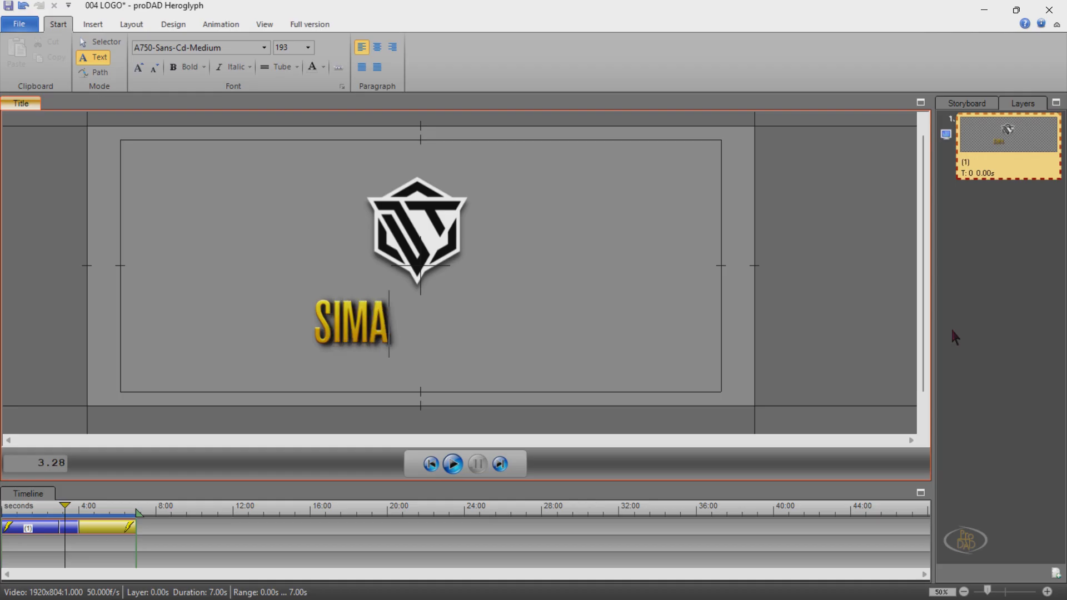
{"action": "type", "text": "GE ME"}
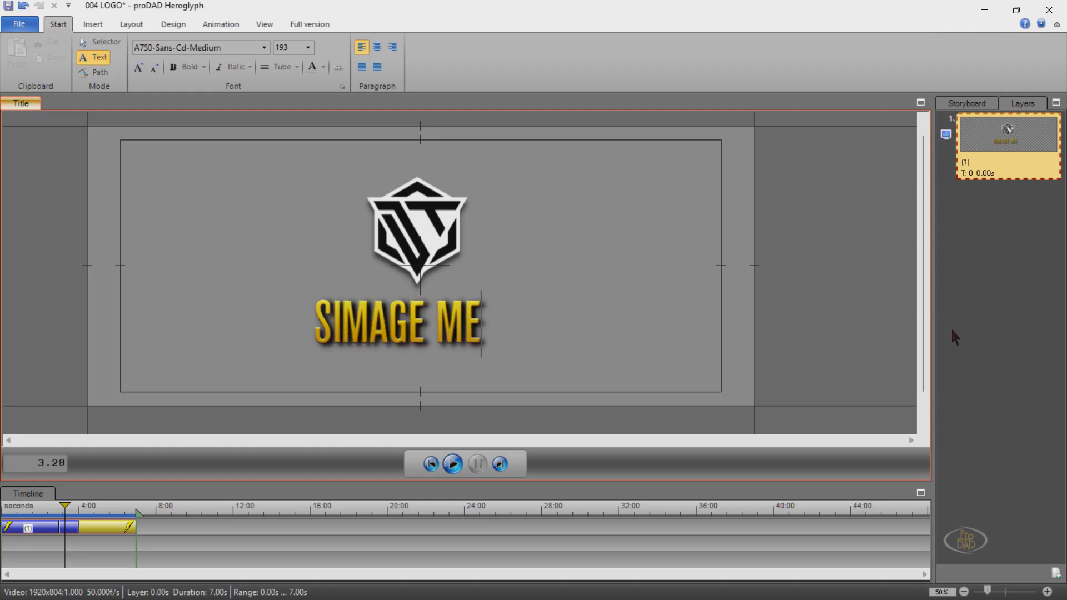
{"action": "type", "text": "DIA ARTS"}
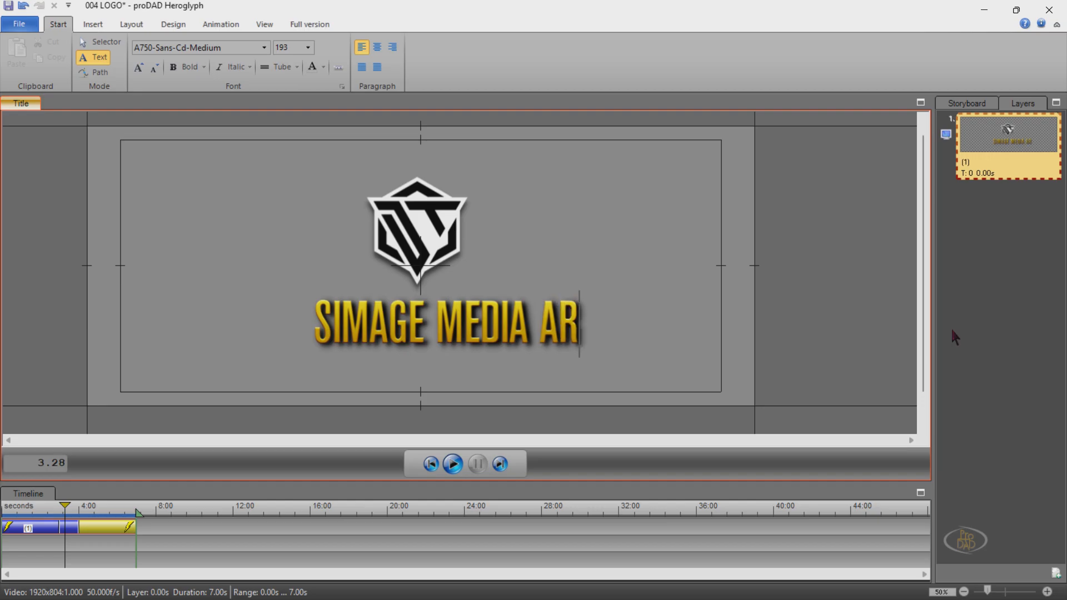
{"action": "key", "text": "Left"}
{"action": "key", "text": "Left"}
{"action": "key", "text": "Left"}
{"action": "key", "text": "Left"}
{"action": "key", "text": "Left"}
{"action": "key", "text": "Left"}
{"action": "key", "text": "Left"}
{"action": "key", "text": "Left"}
{"action": "key", "text": "Left"}
{"action": "key", "text": "Left"}
{"action": "key", "text": "Left"}
{"action": "key", "text": "Left"}
{"action": "key", "text": "Left"}
{"action": "key", "text": "Left"}
{"action": "key", "text": "Left"}
{"action": "key", "text": "Left"}
{"action": "key", "text": "Left"}
{"action": "key", "text": "Delete"}
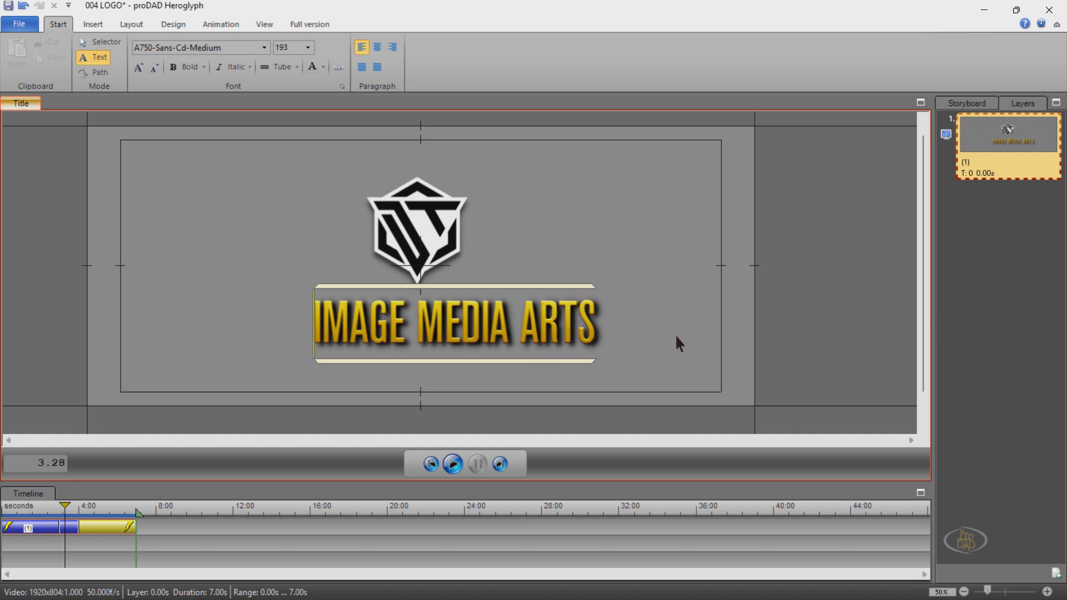
Centre the IMAGE MEDIA ARTS text box horizontally in the frame and save the 004 LOGO project
{"action": "left_click", "coordinate": [110, 41]}
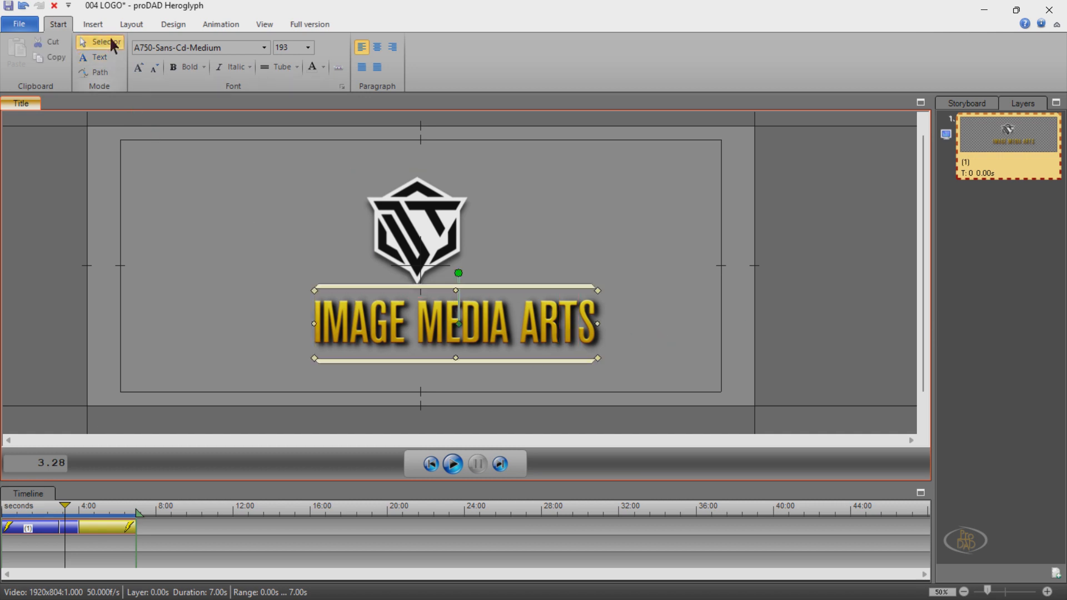
{"action": "left_click", "coordinate": [128, 25]}
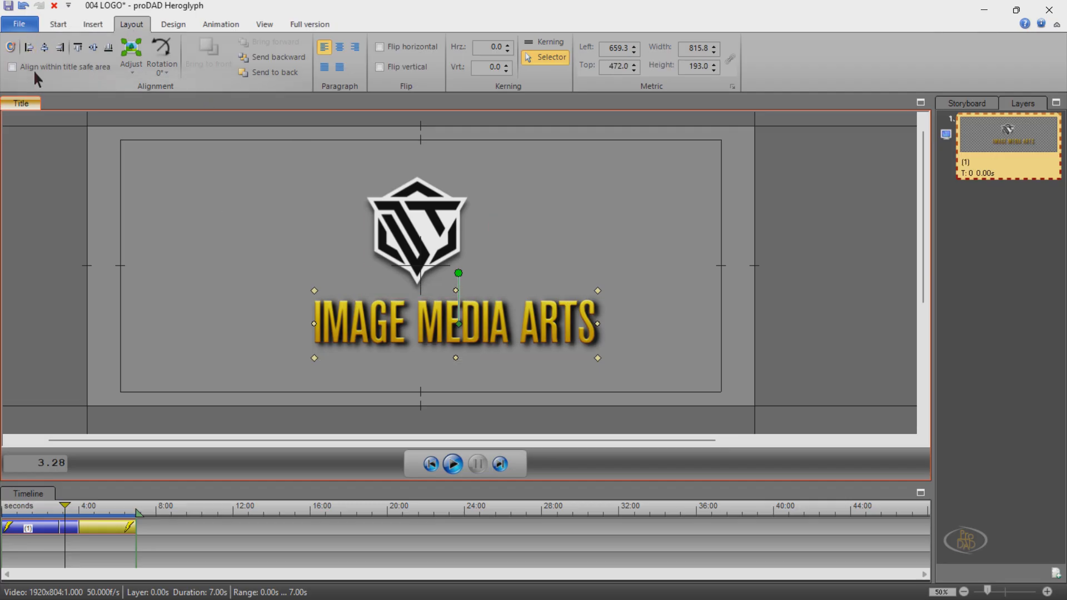
{"action": "left_click", "coordinate": [44, 47]}
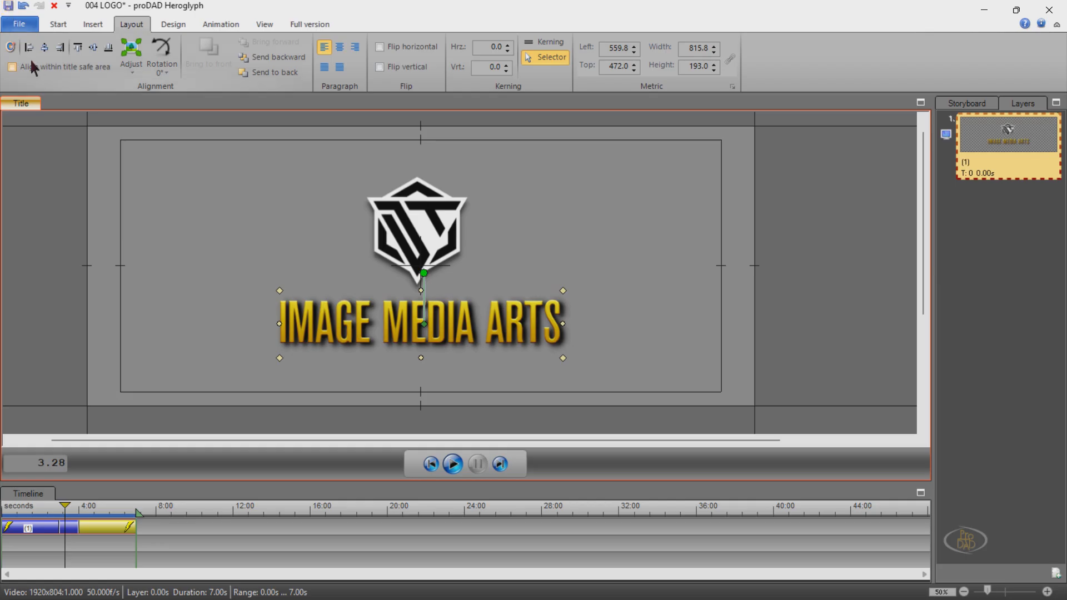
{"action": "left_click", "coordinate": [8, 7]}
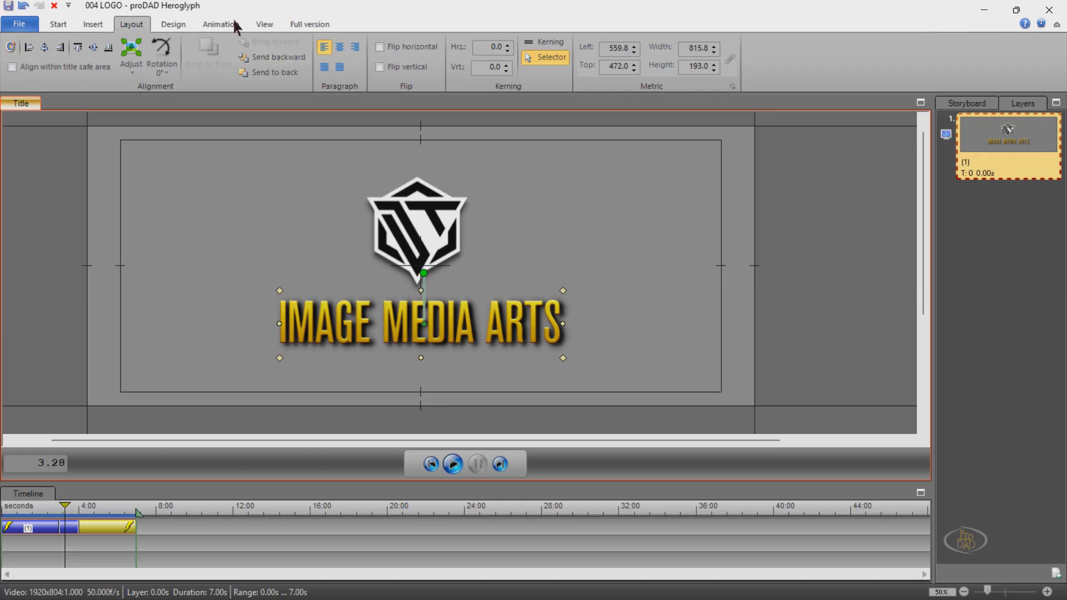
Return to EDIUS and scrub through the updated 004 LOGO title, ending at 00:04:30:02
{"action": "left_click", "coordinate": [984, 11]}
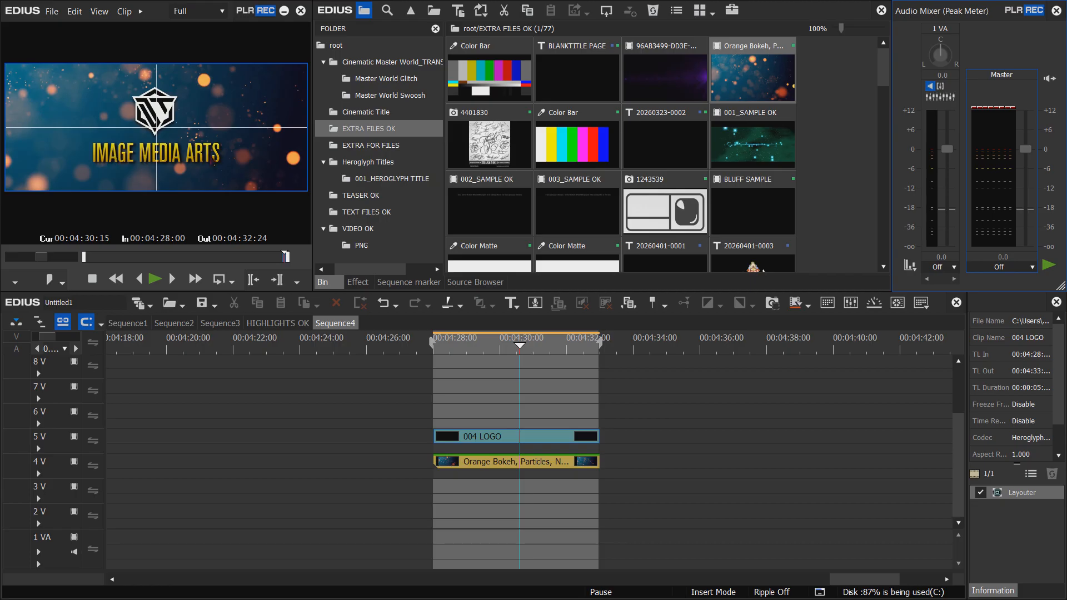
{"action": "left_click_drag", "start_coordinate": [519, 346], "coordinate": [485, 350]}
{"action": "left_click_drag", "start_coordinate": [514, 350], "coordinate": [577, 357]}
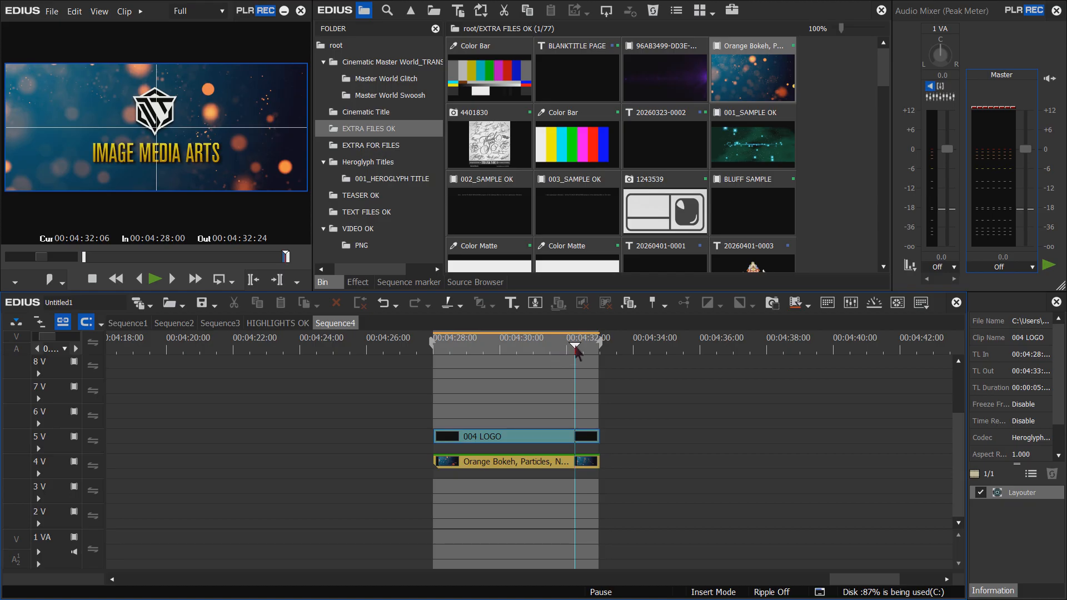
{"action": "left_click_drag", "start_coordinate": [577, 352], "coordinate": [513, 351]}
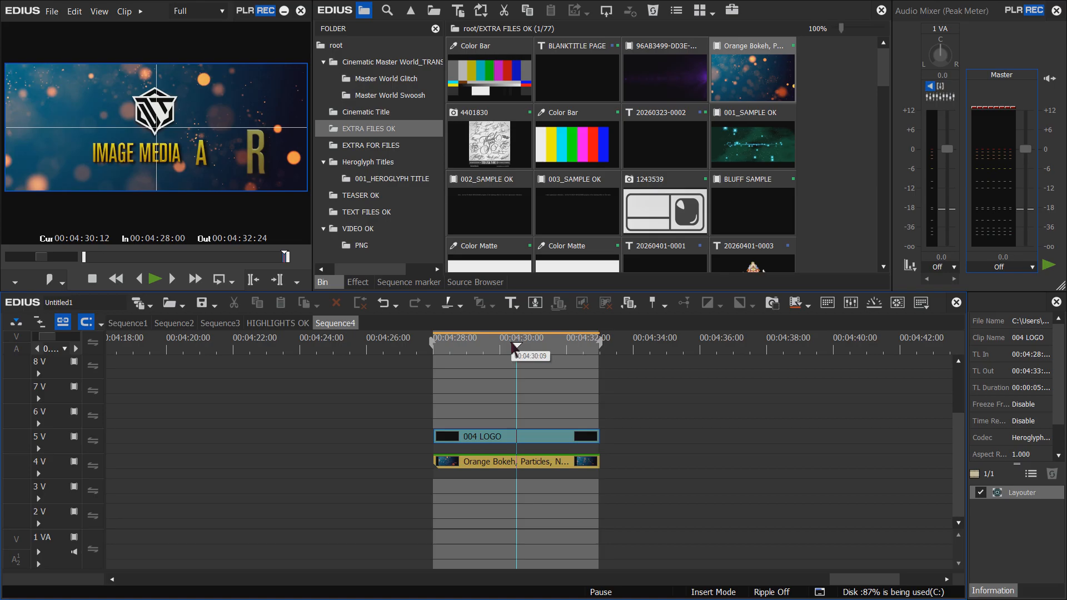
{"action": "mouse_move", "coordinate": [512, 350]}
{"action": "left_mouse_down"}
{"action": "mouse_move", "coordinate": [553, 352]}
{"action": "mouse_move", "coordinate": [440, 353]}
{"action": "mouse_move", "coordinate": [511, 354]}
{"action": "left_mouse_up"}
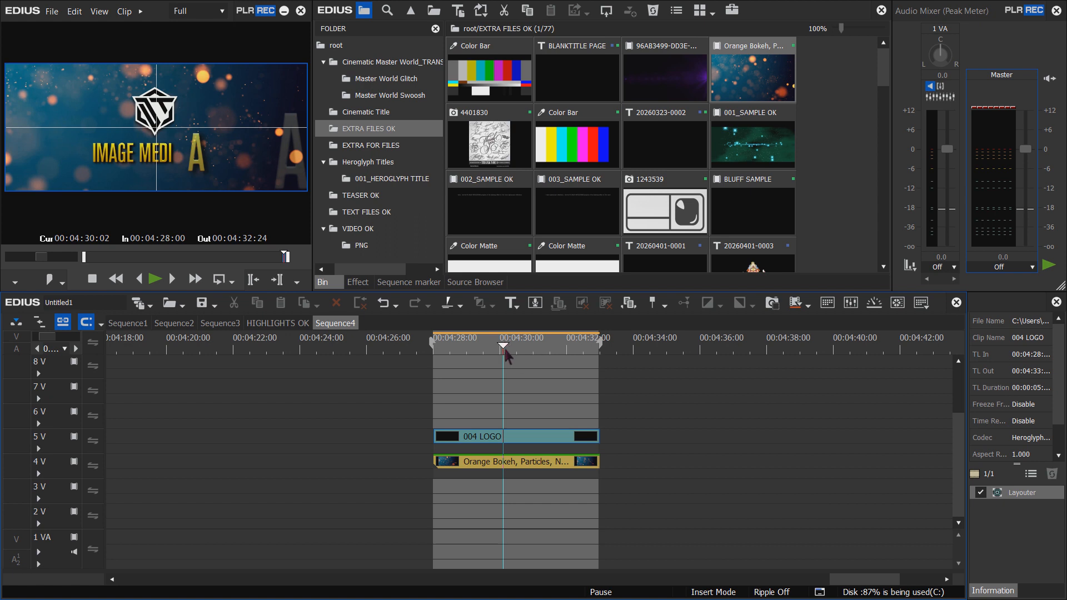
{"action": "mouse_move", "coordinate": [747, 597]}
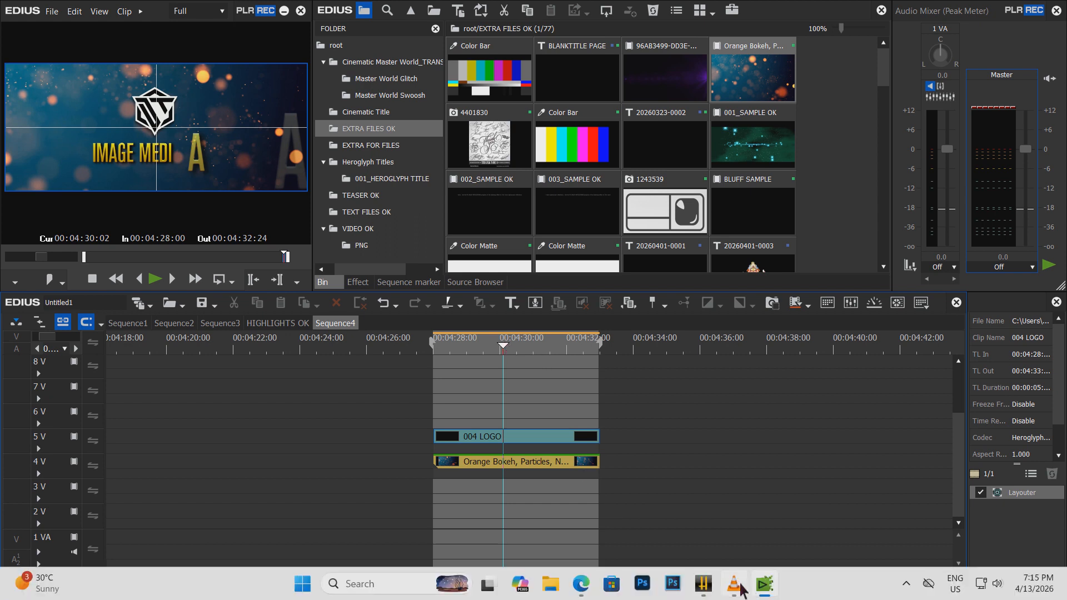